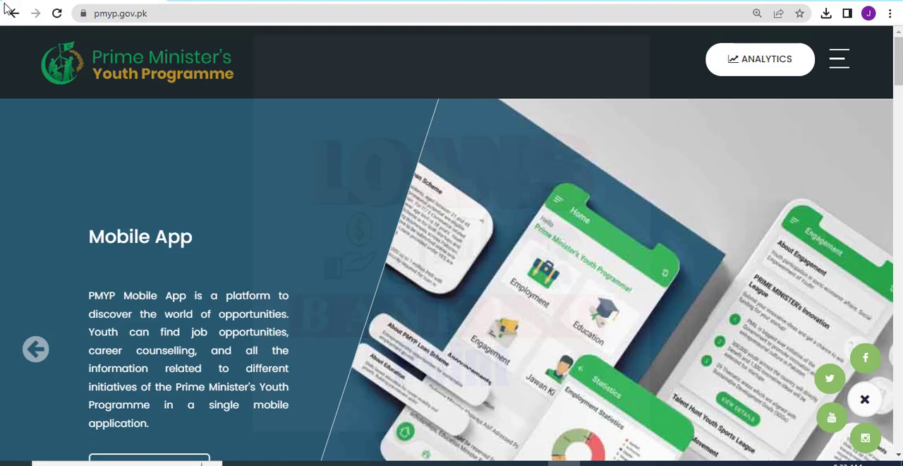
Open the pmyp.gov.pk website in a new browser tab.
{"action": "mouse_move", "coordinate": [15, 34]}
{"action": "left_mouse_down"}
{"action": "mouse_move", "coordinate": [306, 90]}
{"action": "mouse_move", "coordinate": [297, 96]}
{"action": "left_mouse_up"}
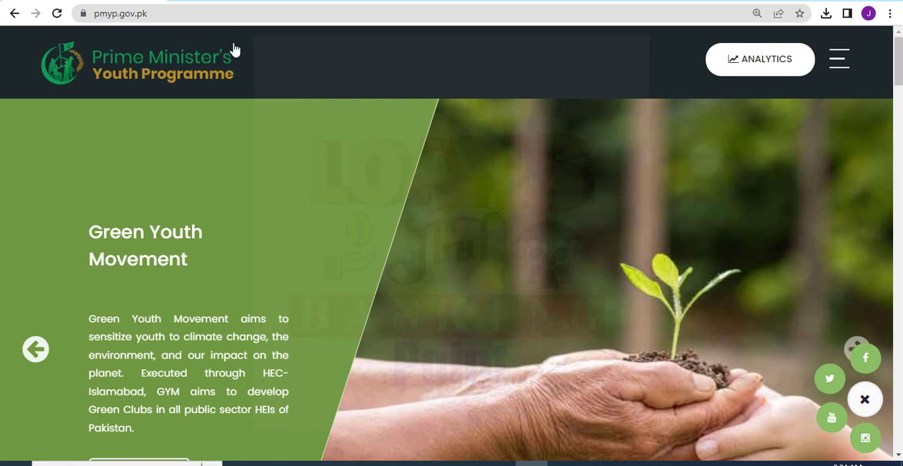
{"action": "key", "text": "ctrl+t"}
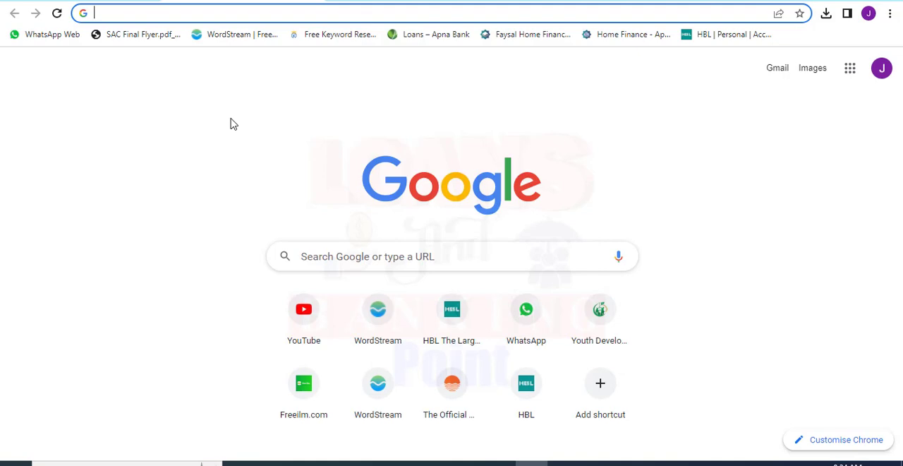
{"action": "type", "text": "pmyp.gov.pk"}
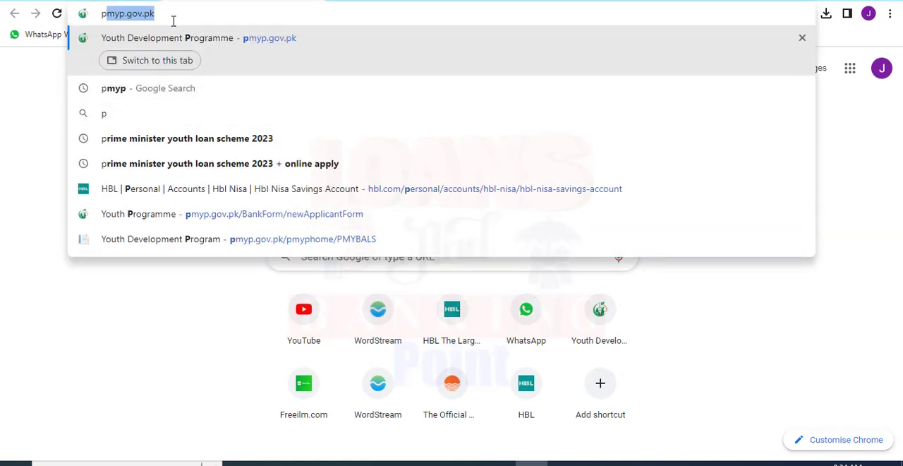
{"action": "left_click", "coordinate": [172, 17]}
{"action": "left_click_drag", "start_coordinate": [171, 17], "coordinate": [98, 14]}
{"action": "key", "text": "Return"}
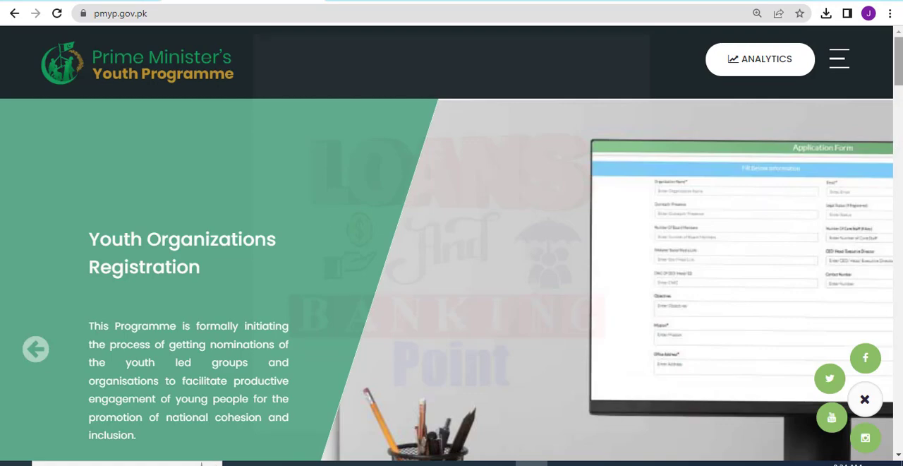
Open the loan application page of the PM's Youth Business & Agriculture Loan Scheme from the home page.
{"action": "scroll", "coordinate": [325, 217], "scroll_direction": "down", "scroll_amount": 1}
{"action": "scroll", "coordinate": [325, 216], "scroll_direction": "down", "scroll_amount": 6}
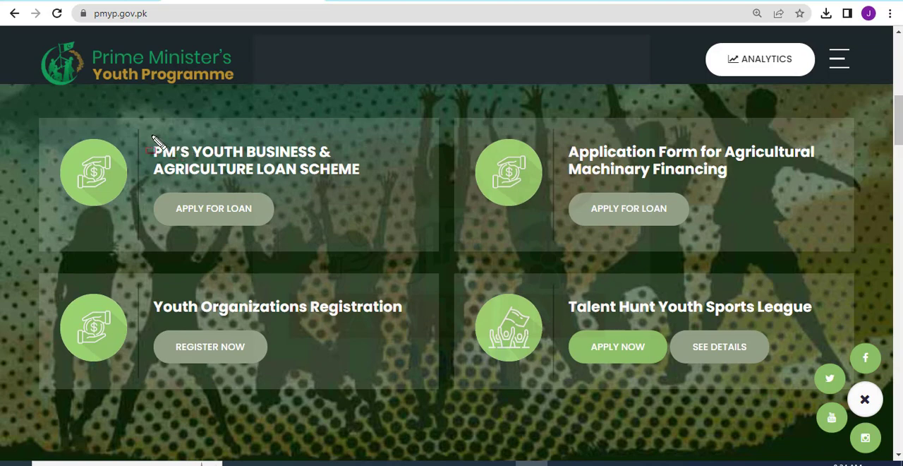
{"action": "mouse_move", "coordinate": [146, 134]}
{"action": "left_mouse_down"}
{"action": "mouse_move", "coordinate": [192, 151]}
{"action": "mouse_move", "coordinate": [381, 181]}
{"action": "left_mouse_up"}
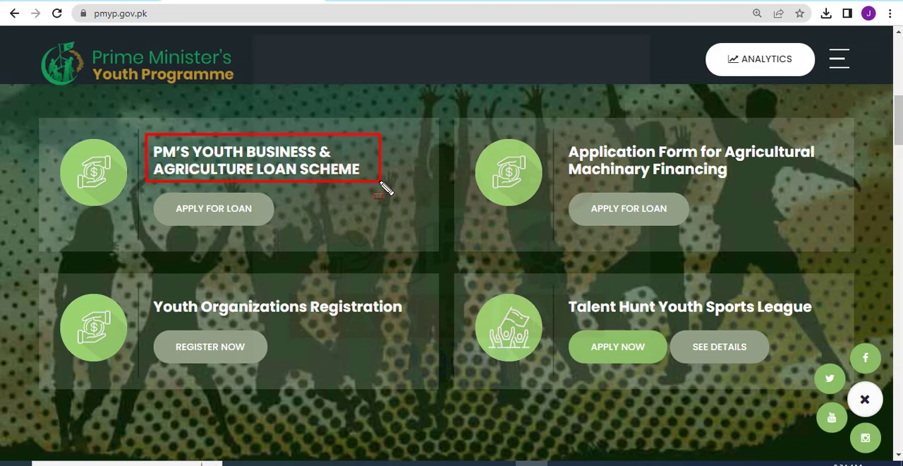
{"action": "key", "text": "Escape"}
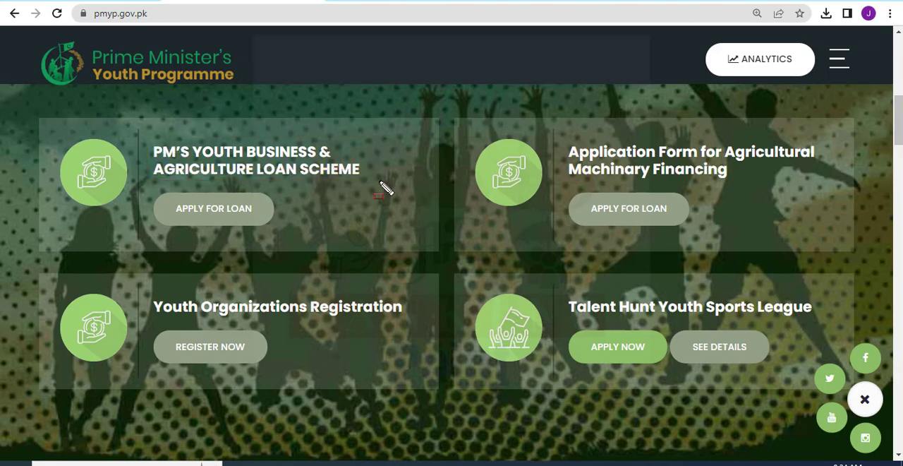
{"action": "left_click", "coordinate": [214, 213]}
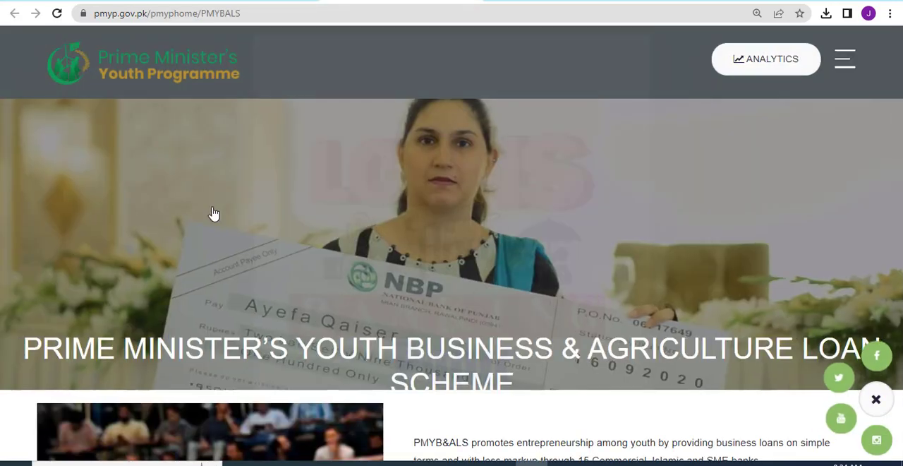
Open the loan repayment Calculator from the scheme page in a new tab.
{"action": "scroll", "coordinate": [855, 145], "scroll_direction": "down", "scroll_amount": 8}
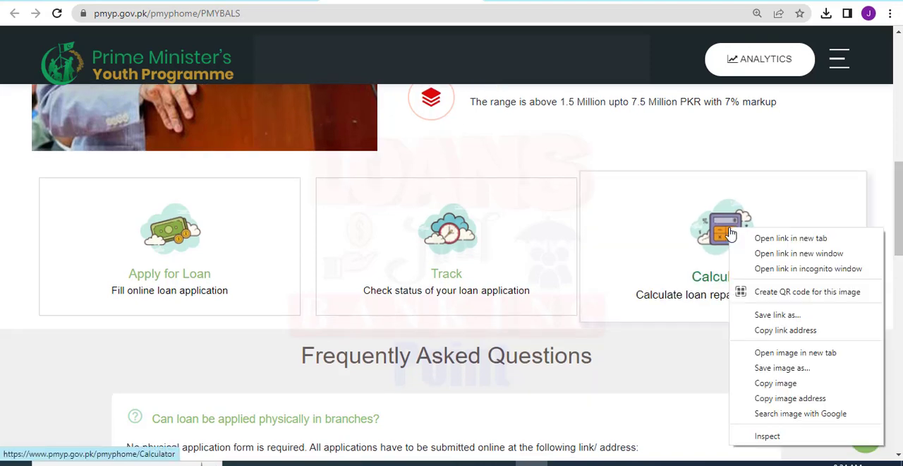
{"action": "right_click", "coordinate": [730, 235]}
{"action": "left_click", "coordinate": [739, 238]}
{"action": "left_click", "coordinate": [738, 238]}
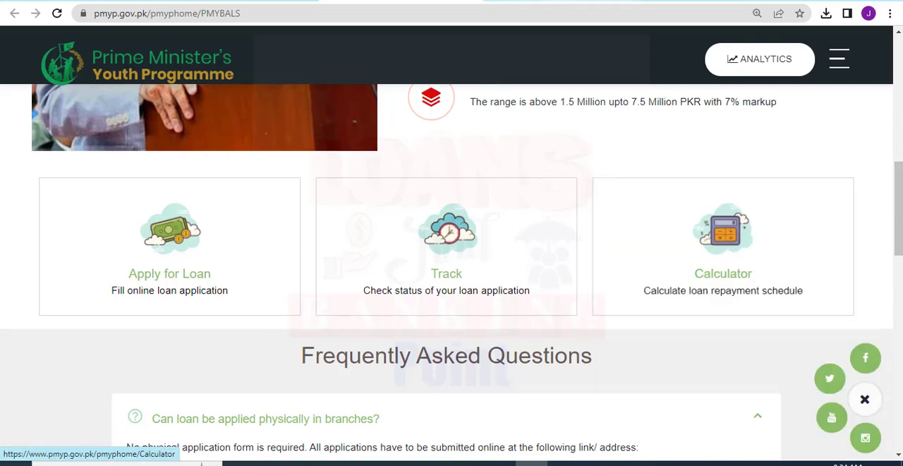
Calculate the repayment schedule for a loan amount of 2000000 over a loan period of 8 years.
{"action": "left_click", "coordinate": [338, 210]}
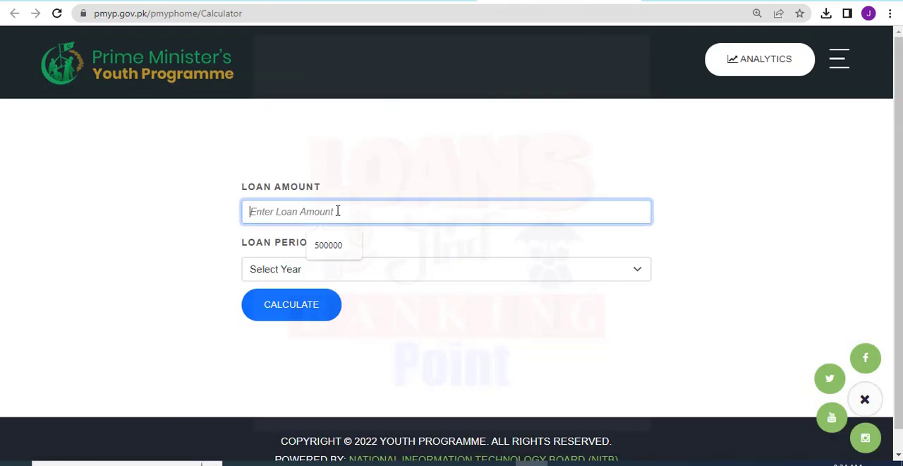
{"action": "type", "text": "2000000"}
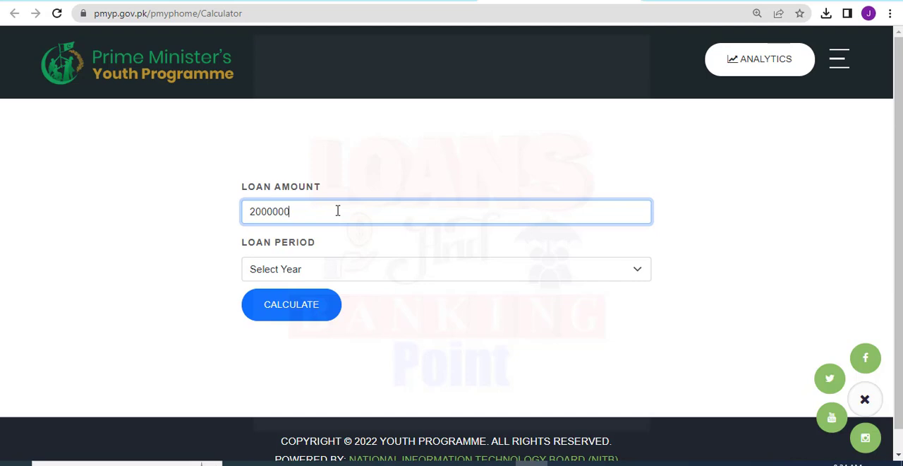
{"action": "left_click", "coordinate": [313, 269]}
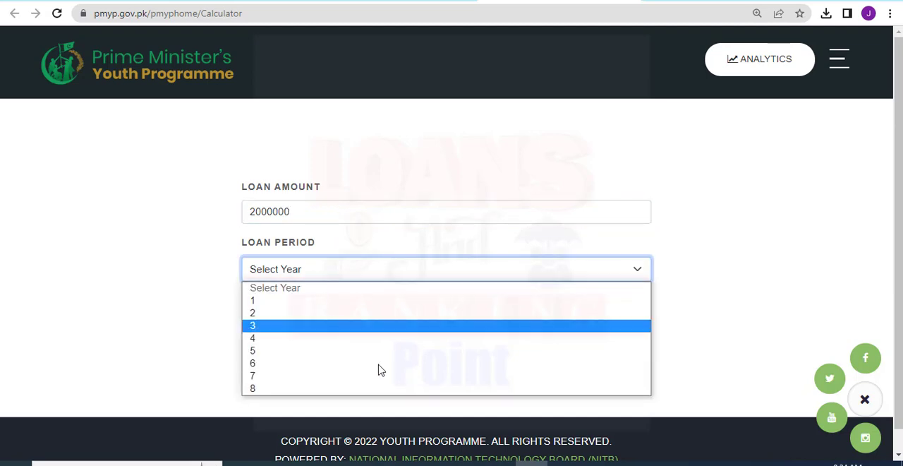
{"action": "left_click", "coordinate": [335, 389]}
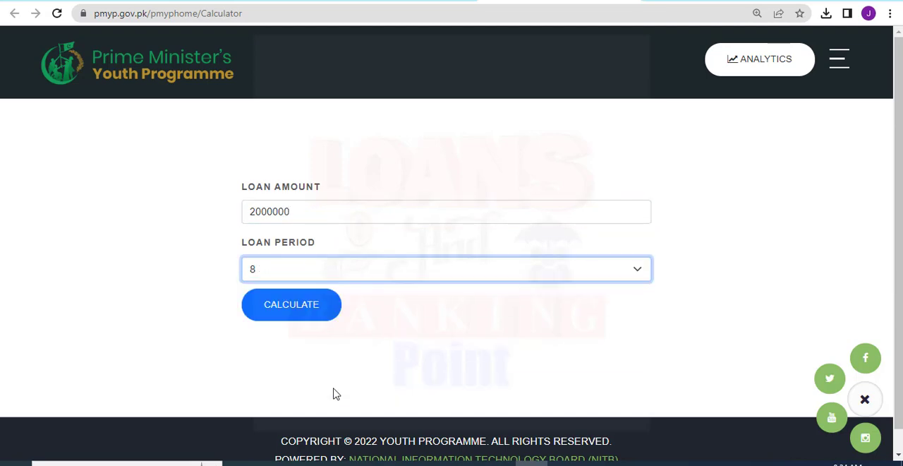
{"action": "left_click", "coordinate": [282, 315]}
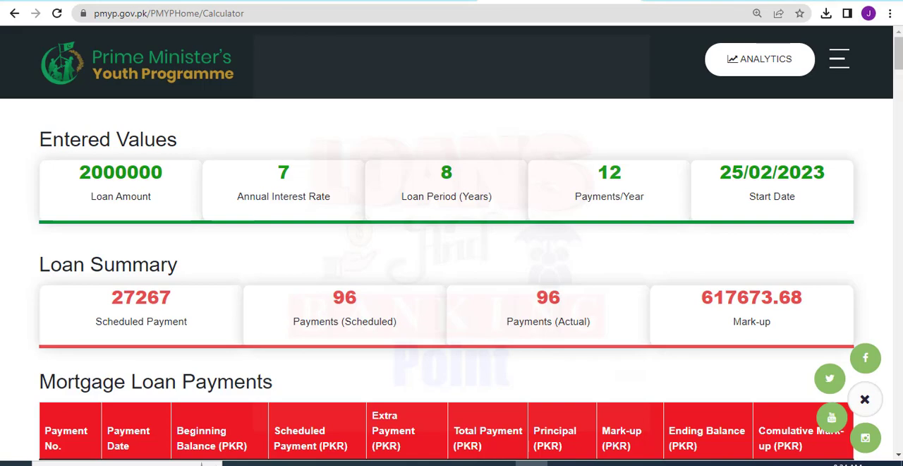
{"action": "mouse_move", "coordinate": [899, 61]}
{"action": "left_mouse_down"}
{"action": "mouse_move", "coordinate": [898, 96]}
{"action": "mouse_move", "coordinate": [899, 60]}
{"action": "left_mouse_up"}
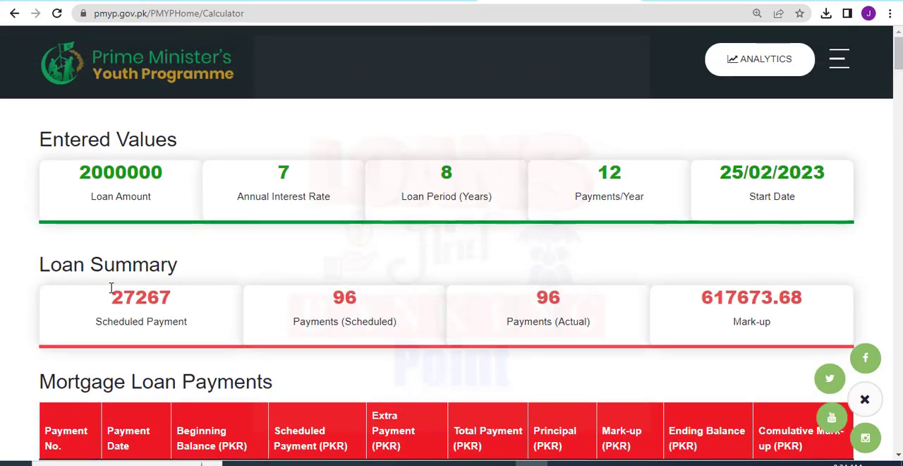
Return to the loan scheme page and open the Track form for application status in a new tab.
{"action": "left_click", "coordinate": [457, 1]}
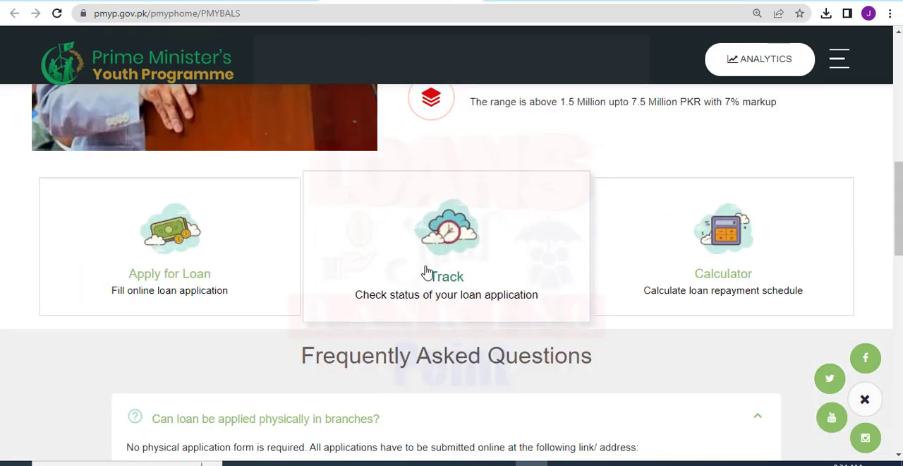
{"action": "right_click", "coordinate": [431, 210]}
{"action": "left_click", "coordinate": [443, 216]}
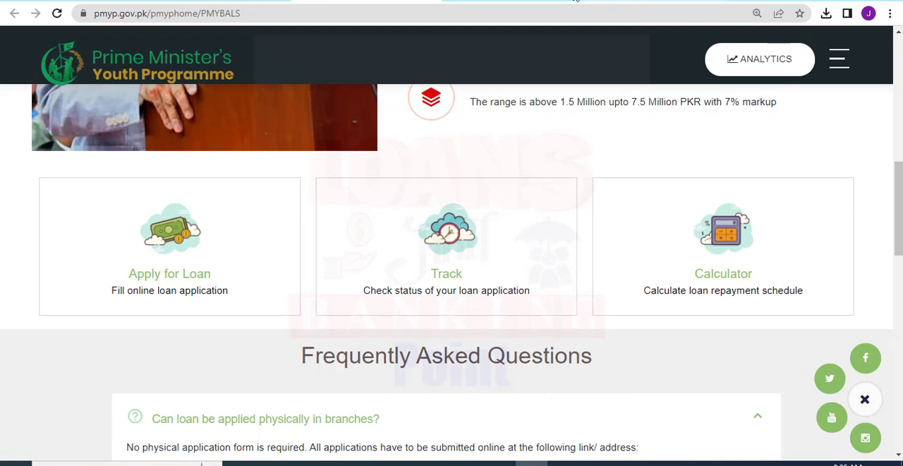
{"action": "left_click", "coordinate": [433, 262]}
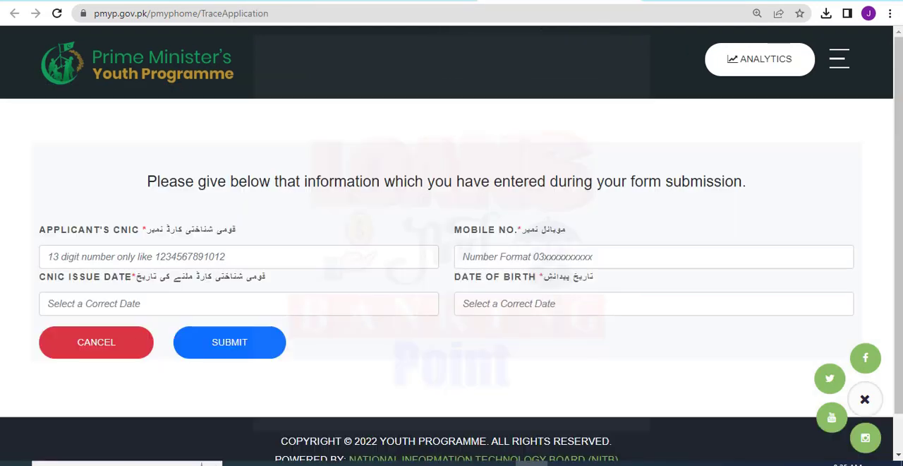
Go through the tracking form's CNIC, CNIC issue date, mobile number and date of birth fields without filling them in.
{"action": "left_click", "coordinate": [230, 249]}
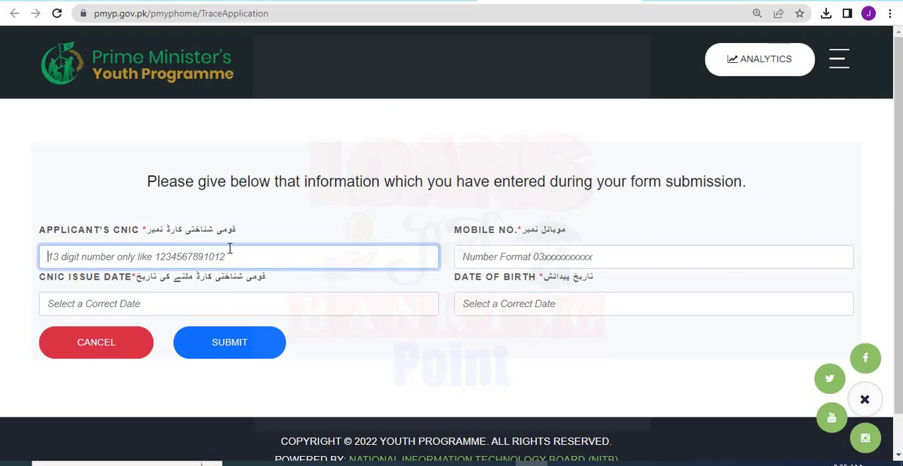
{"action": "left_click", "coordinate": [256, 290]}
{"action": "left_click", "coordinate": [536, 256]}
{"action": "left_click", "coordinate": [516, 304]}
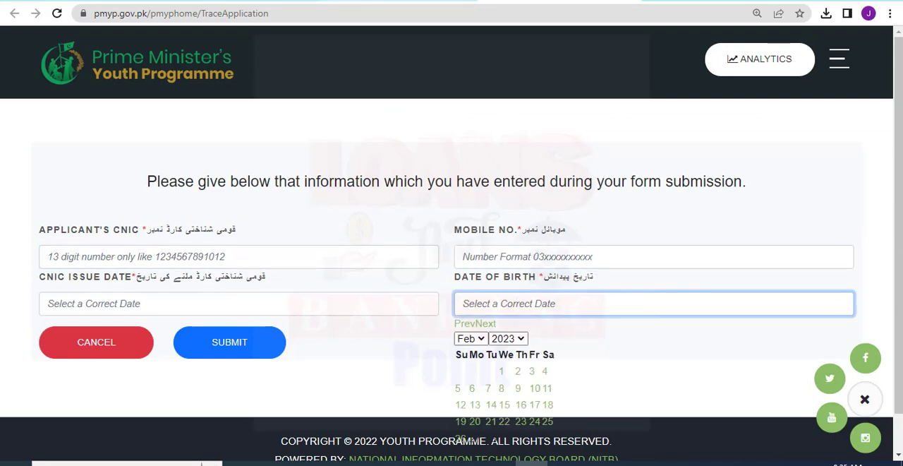
Open the online loan application form from the scheme page and dismiss its announcement and disclaimer notices.
{"action": "left_click", "coordinate": [399, 1]}
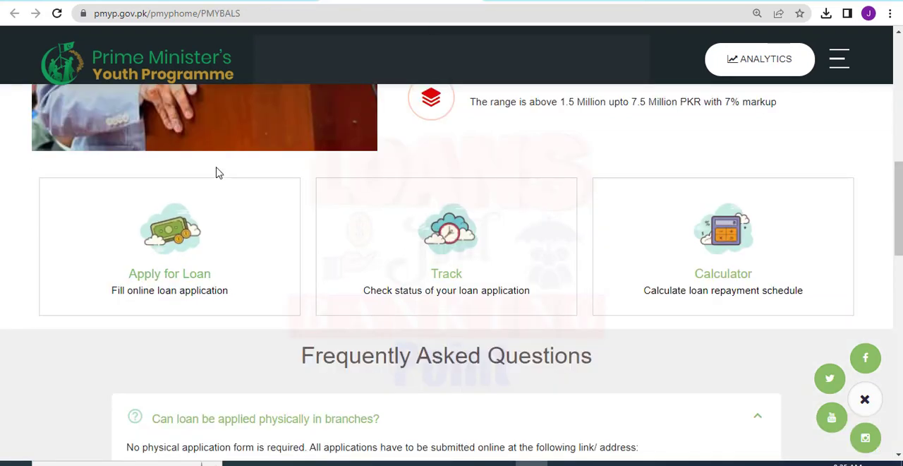
{"action": "left_click", "coordinate": [170, 260]}
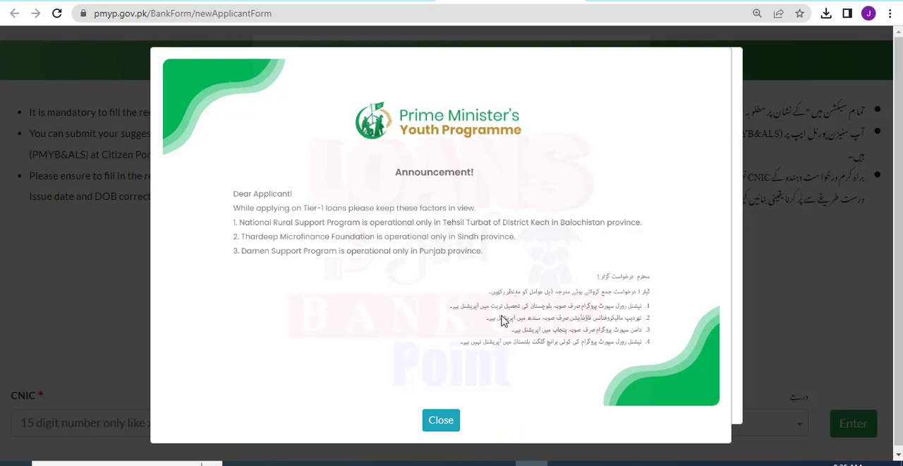
{"action": "mouse_move", "coordinate": [675, 251]}
{"action": "left_mouse_down"}
{"action": "mouse_move", "coordinate": [589, 343]}
{"action": "mouse_move", "coordinate": [528, 375]}
{"action": "mouse_move", "coordinate": [433, 375]}
{"action": "mouse_move", "coordinate": [434, 362]}
{"action": "left_mouse_up"}
{"action": "left_click", "coordinate": [441, 419]}
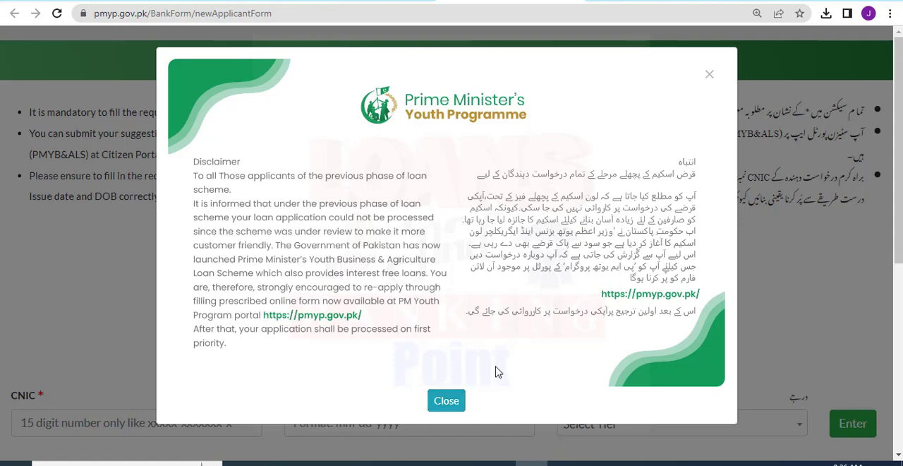
{"action": "left_click", "coordinate": [443, 402]}
Examine the loan tiers and the list of banks and microfinance partners providing Tier 1 loans below the application fields.
{"action": "scroll", "coordinate": [439, 404], "scroll_direction": "down", "scroll_amount": 4}
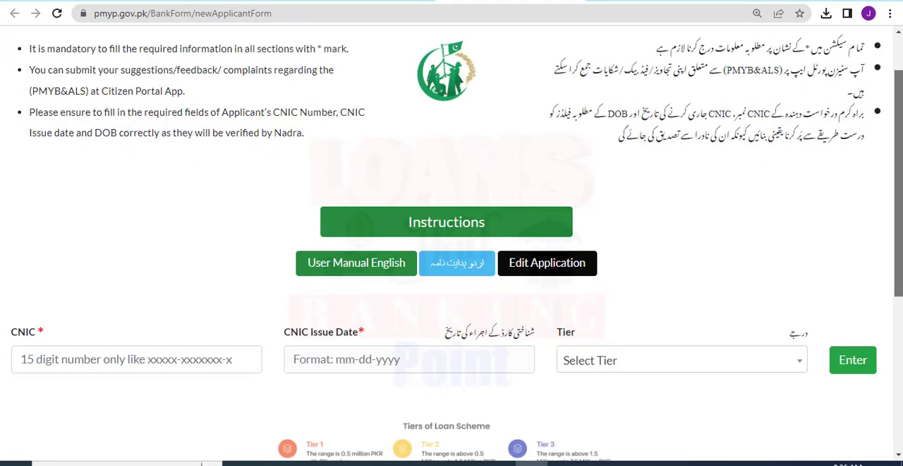
{"action": "scroll", "coordinate": [417, 193], "scroll_direction": "down", "scroll_amount": 2}
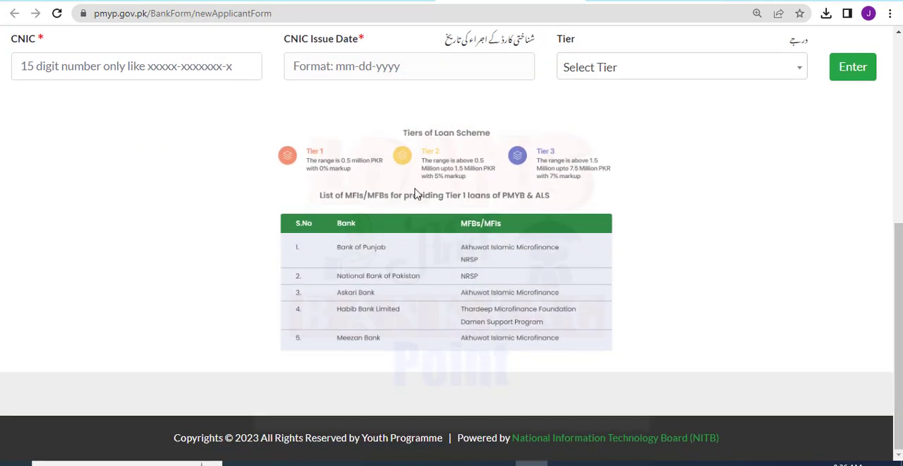
{"action": "mouse_move", "coordinate": [270, 207]}
{"action": "left_mouse_down"}
{"action": "mouse_move", "coordinate": [615, 350]}
{"action": "mouse_move", "coordinate": [621, 365]}
{"action": "left_mouse_up"}
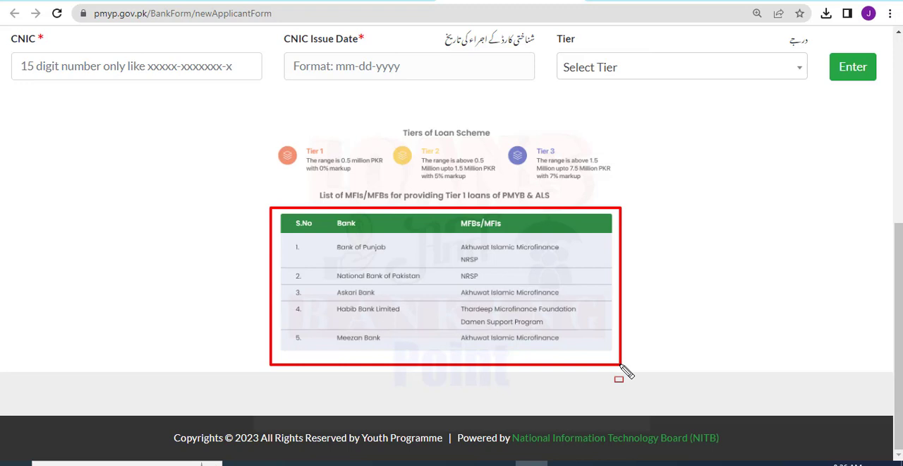
{"action": "left_click_drag", "start_coordinate": [287, 236], "coordinate": [427, 350]}
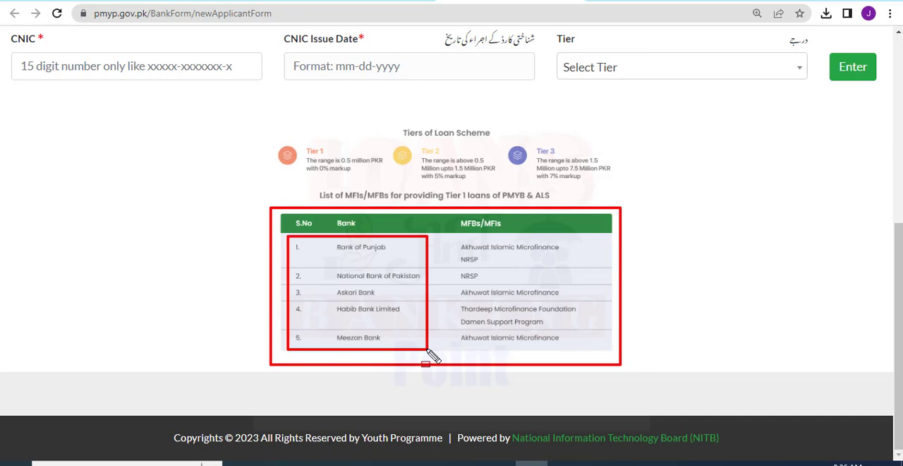
{"action": "key", "text": "Escape"}
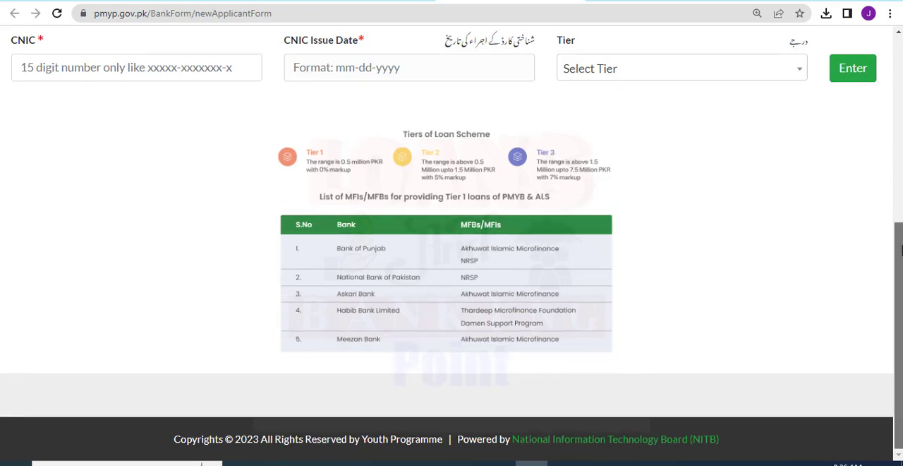
Enter the applicant's CNIC number in the loan application form.
{"action": "scroll", "coordinate": [432, 357], "scroll_direction": "up", "scroll_amount": 3}
{"action": "left_click_drag", "start_coordinate": [899, 249], "coordinate": [899, 233]}
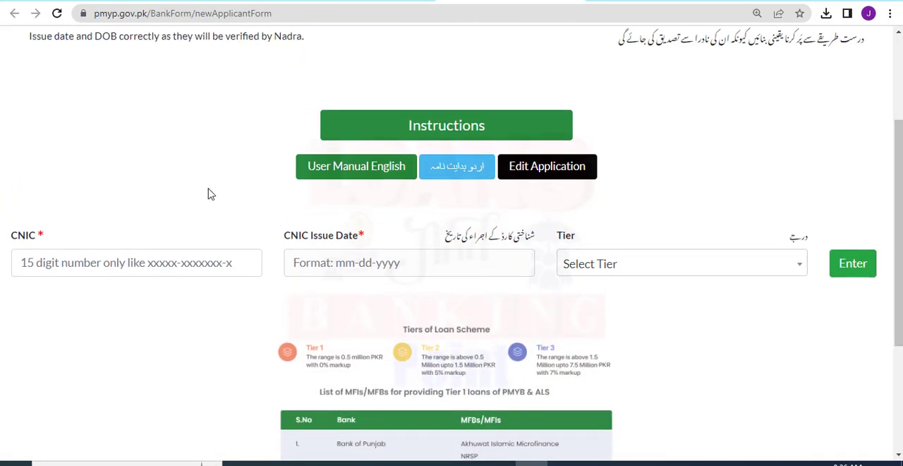
{"action": "left_click_drag", "start_coordinate": [9, 234], "coordinate": [56, 254]}
{"action": "left_click", "coordinate": [58, 261]}
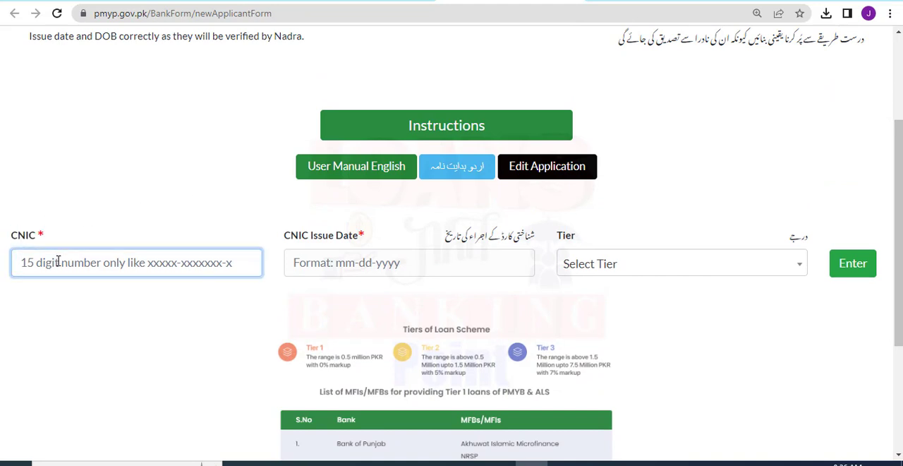
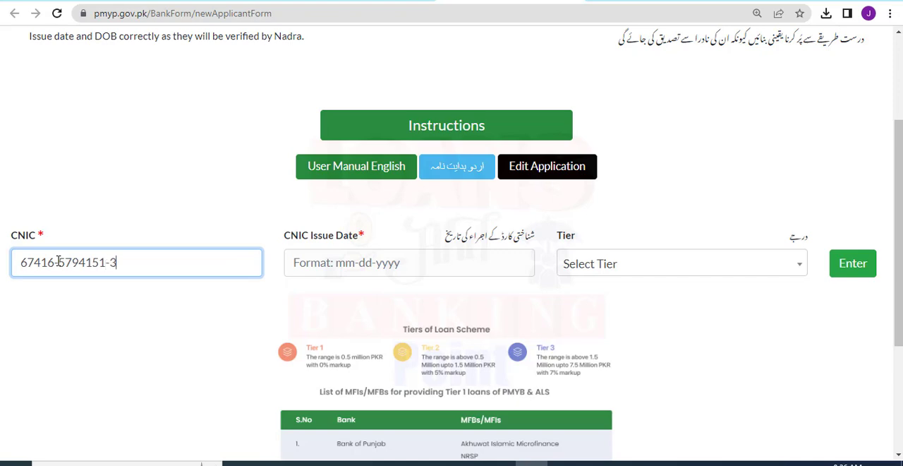
Set the CNIC issue date to 9 January 2017 in the loan application form.
{"action": "left_click", "coordinate": [329, 263]}
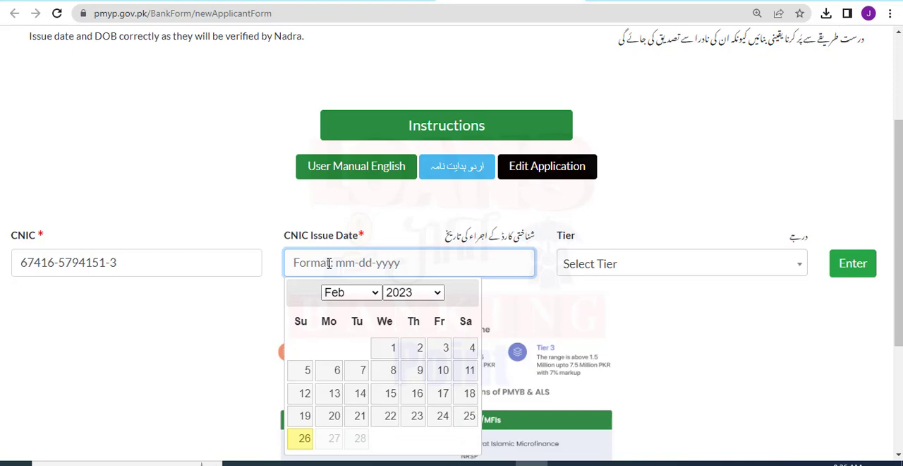
{"action": "left_click", "coordinate": [374, 292]}
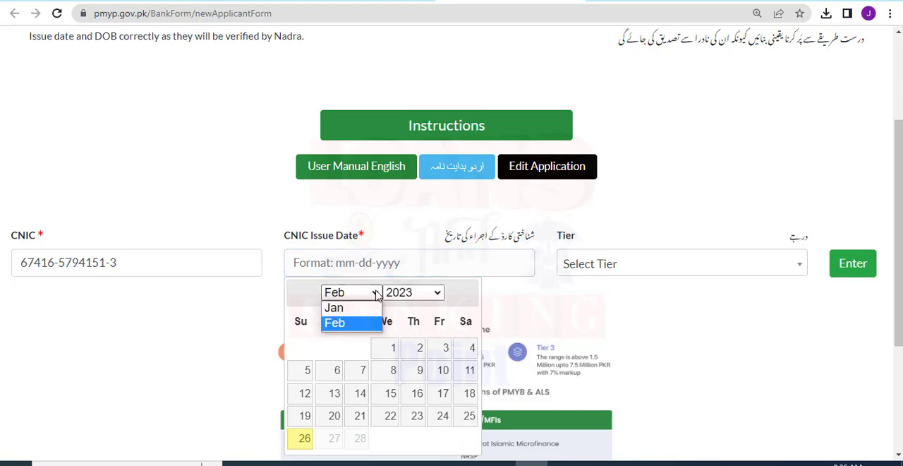
{"action": "left_click", "coordinate": [334, 306]}
{"action": "left_click", "coordinate": [386, 296]}
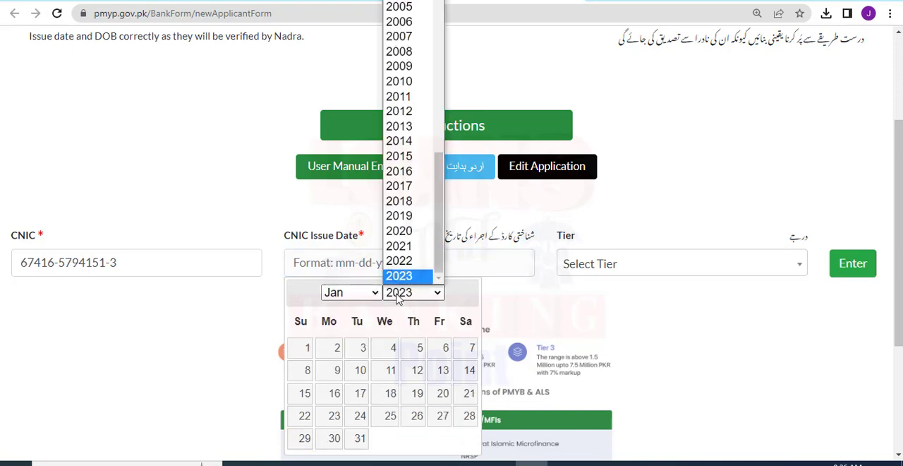
{"action": "left_click", "coordinate": [406, 192]}
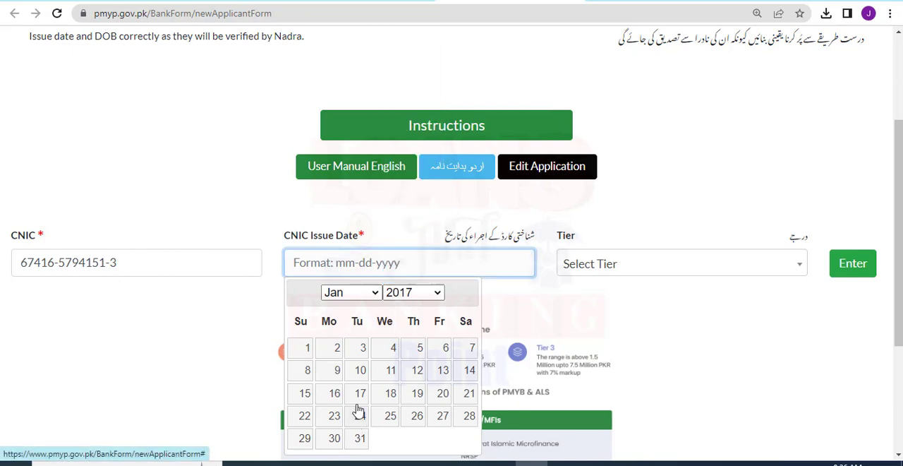
{"action": "left_click", "coordinate": [336, 374]}
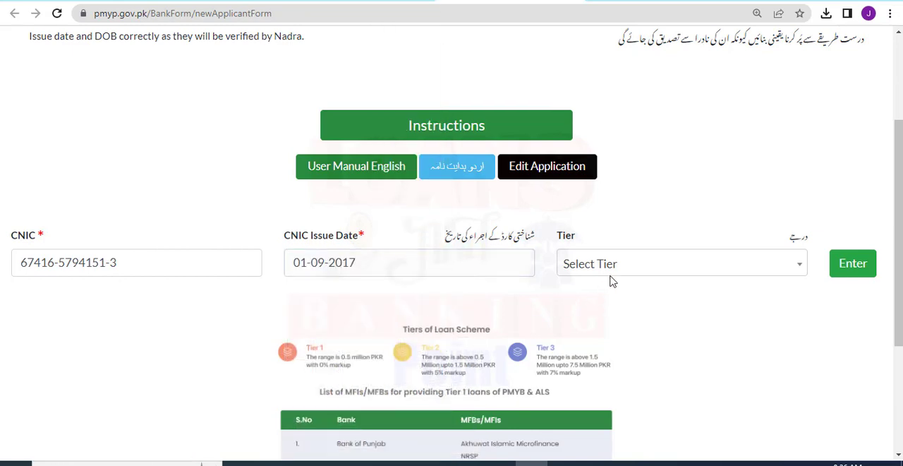
Choose Tier 2 (T2) Loans, above Rs. 0.5 million to Rs. 1.5 million, as the loan tier.
{"action": "left_click_drag", "start_coordinate": [554, 240], "coordinate": [589, 244]}
{"action": "left_click", "coordinate": [597, 270]}
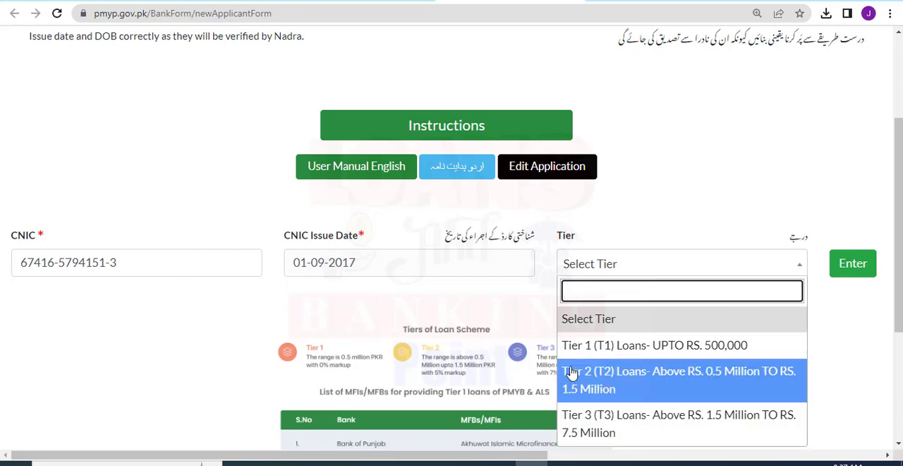
{"action": "left_click", "coordinate": [638, 381]}
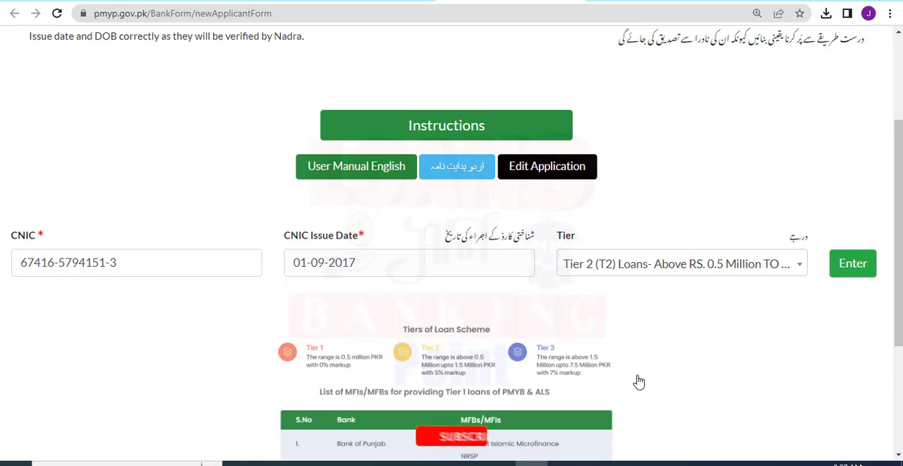
{"action": "left_click", "coordinate": [609, 272]}
{"action": "left_click", "coordinate": [635, 312]}
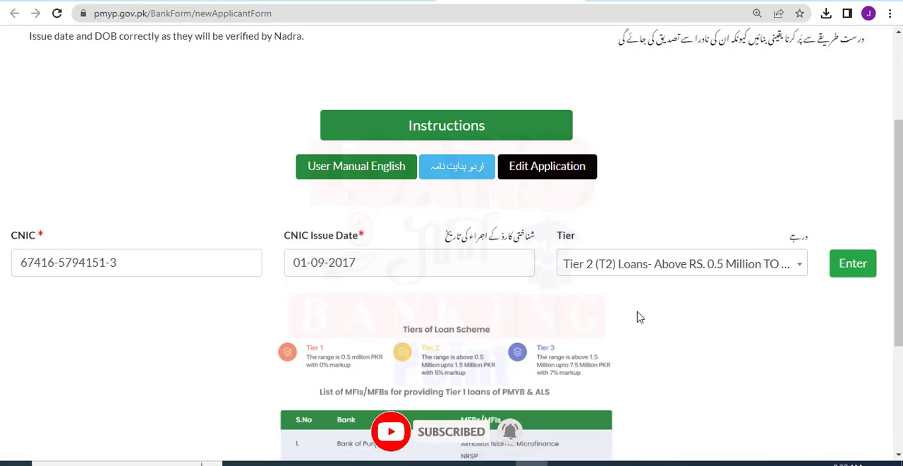
{"action": "left_click", "coordinate": [612, 272]}
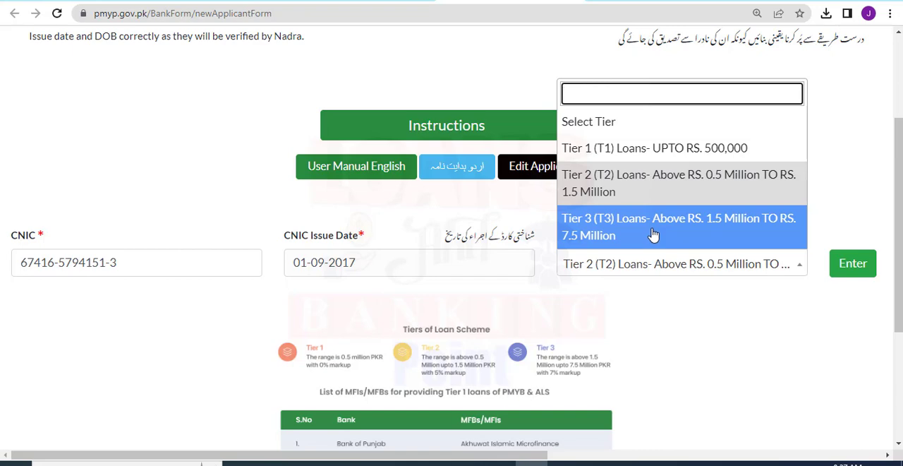
{"action": "left_click", "coordinate": [624, 189]}
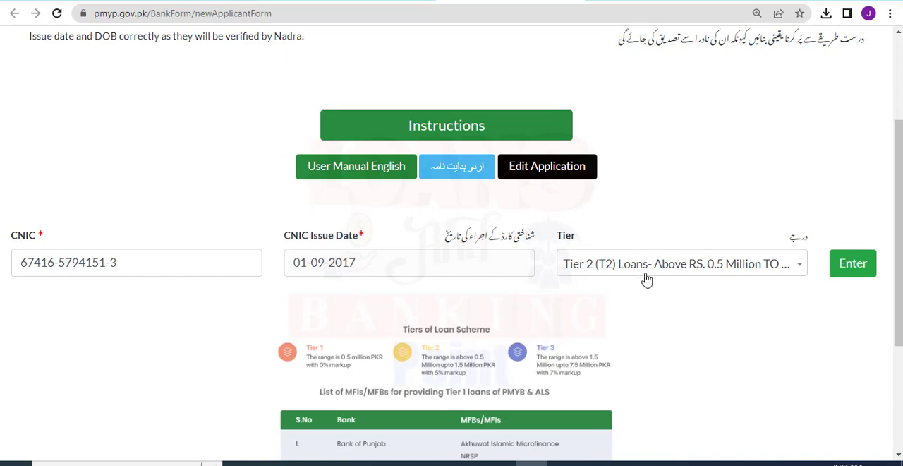
Submit the CNIC, issue date and tier to open the nine-step application form, and dismiss its announcement.
{"action": "left_click", "coordinate": [852, 268]}
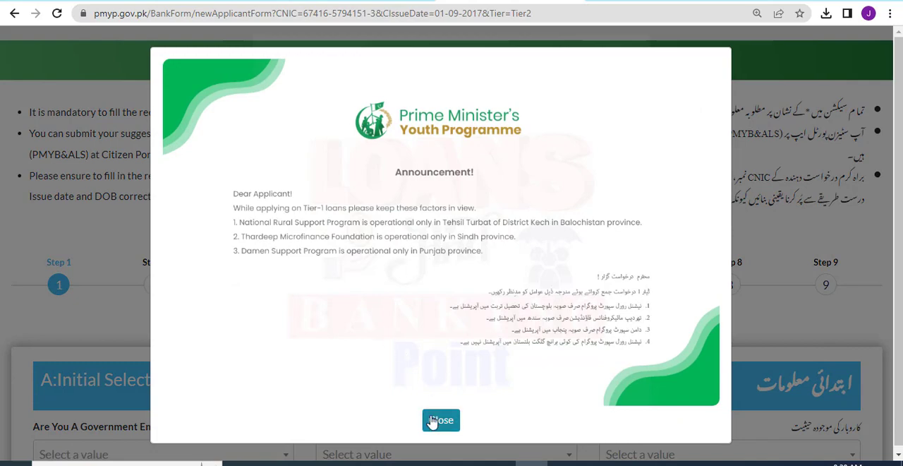
{"action": "left_click", "coordinate": [438, 419]}
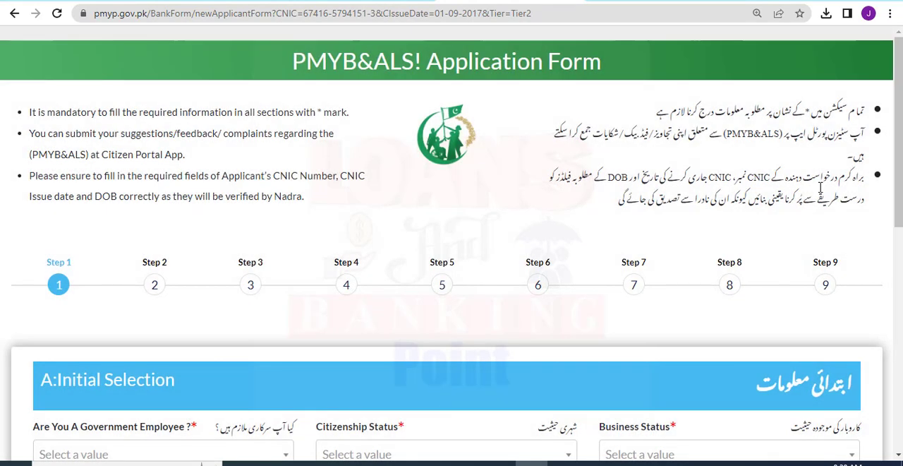
{"action": "mouse_move", "coordinate": [885, 96]}
{"action": "left_mouse_down"}
{"action": "mouse_move", "coordinate": [855, 117]}
{"action": "mouse_move", "coordinate": [643, 124]}
{"action": "left_mouse_up"}
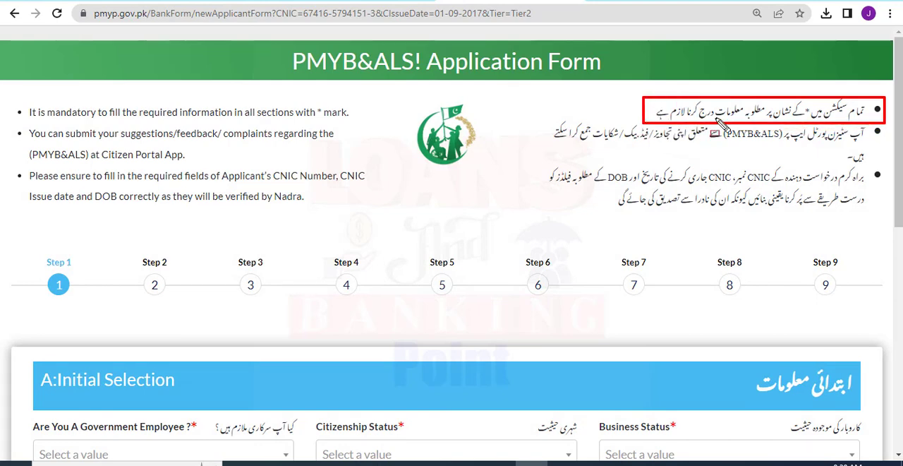
{"action": "mouse_move", "coordinate": [873, 125]}
{"action": "left_mouse_down"}
{"action": "mouse_move", "coordinate": [726, 166]}
{"action": "mouse_move", "coordinate": [529, 160]}
{"action": "mouse_move", "coordinate": [526, 150]}
{"action": "mouse_move", "coordinate": [744, 206]}
{"action": "mouse_move", "coordinate": [887, 209]}
{"action": "mouse_move", "coordinate": [880, 216]}
{"action": "left_mouse_up"}
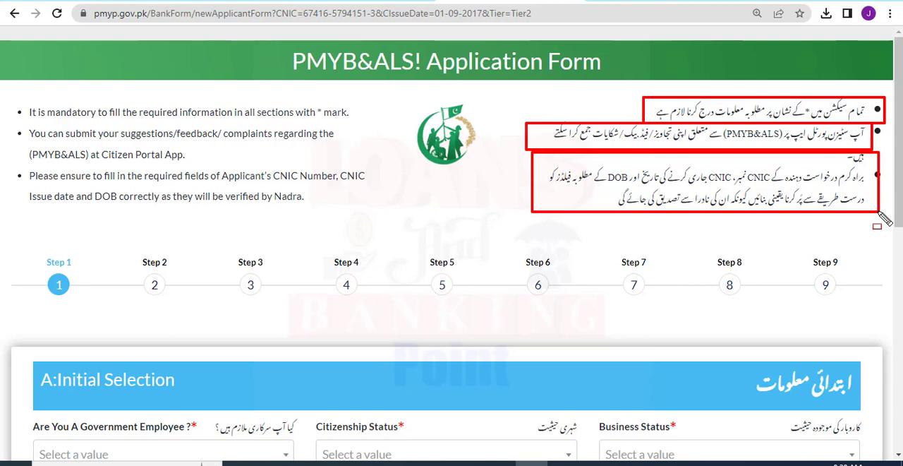
{"action": "key", "text": "Escape"}
Answer No to the government employee question in the Initial Selection section.
{"action": "left_click_drag", "start_coordinate": [899, 211], "coordinate": [899, 309]}
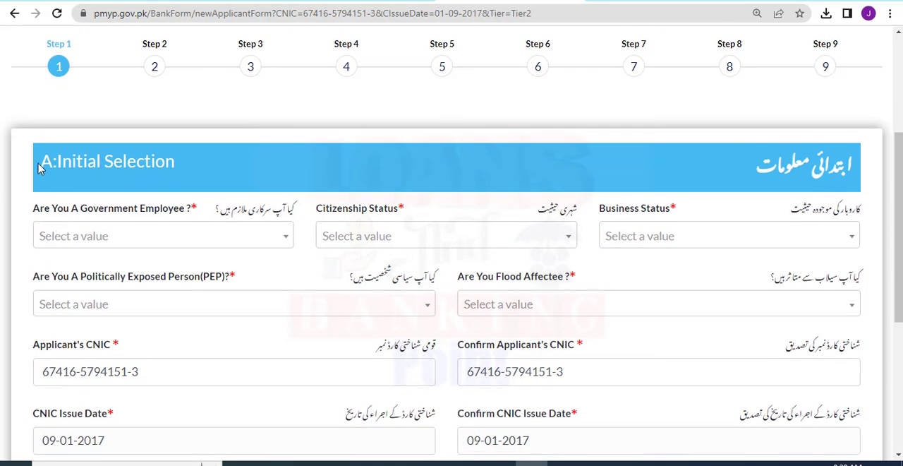
{"action": "left_click_drag", "start_coordinate": [38, 168], "coordinate": [179, 176]}
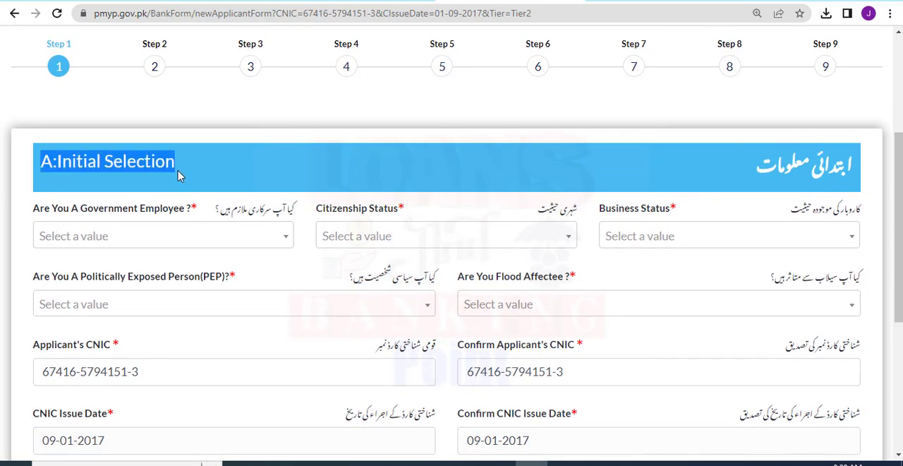
{"action": "left_click", "coordinate": [180, 176]}
{"action": "left_click_drag", "start_coordinate": [32, 209], "coordinate": [208, 209]}
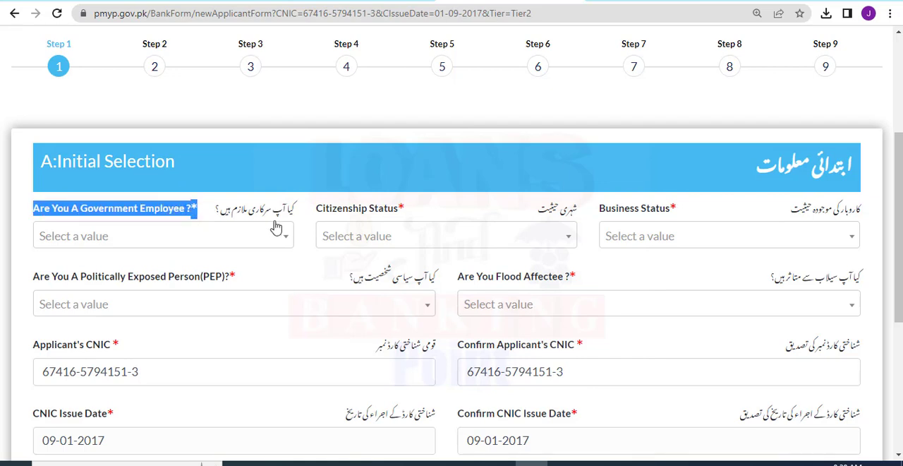
{"action": "left_click", "coordinate": [218, 237]}
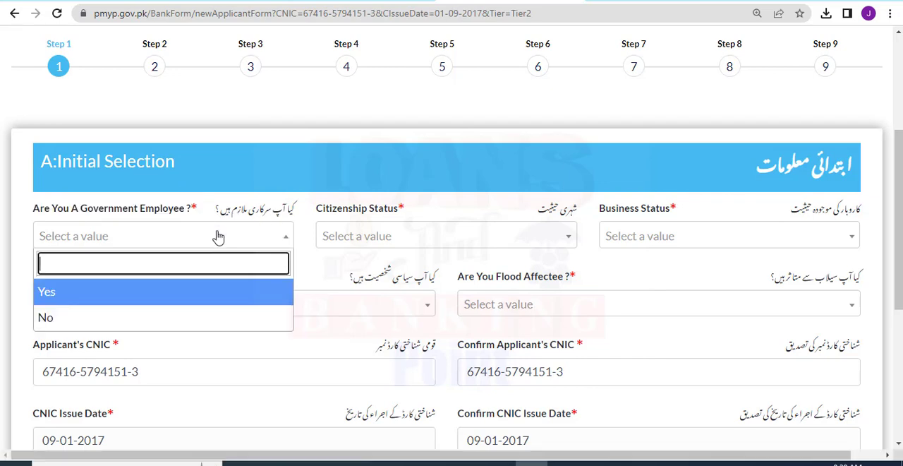
{"action": "left_click", "coordinate": [149, 312]}
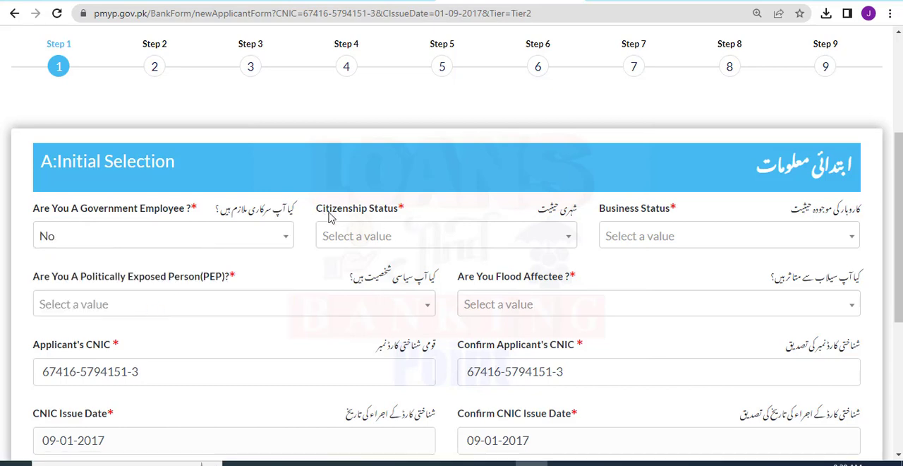
Set the citizenship status to Resident and the business status to New Business.
{"action": "left_click", "coordinate": [364, 241]}
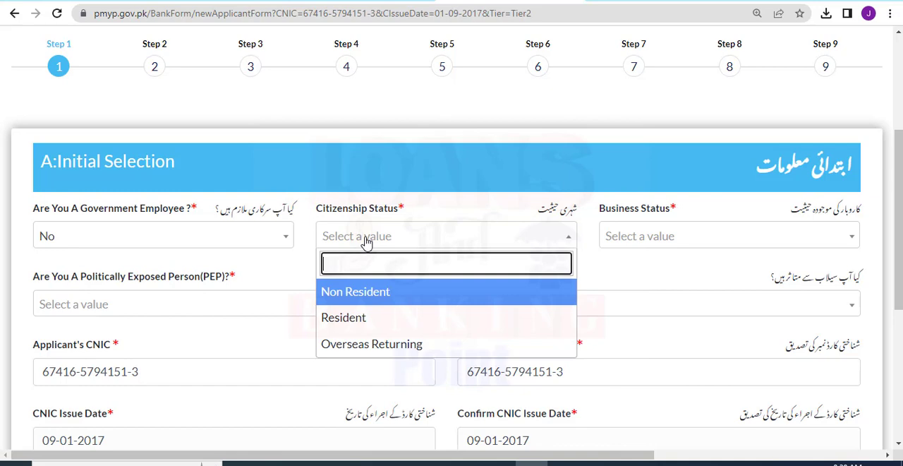
{"action": "left_click", "coordinate": [353, 323]}
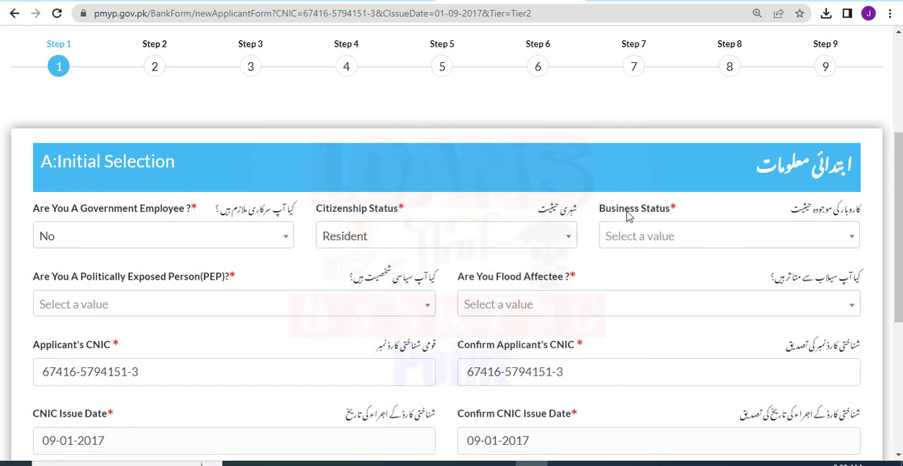
{"action": "left_click_drag", "start_coordinate": [597, 211], "coordinate": [682, 207]}
{"action": "left_click", "coordinate": [656, 239]}
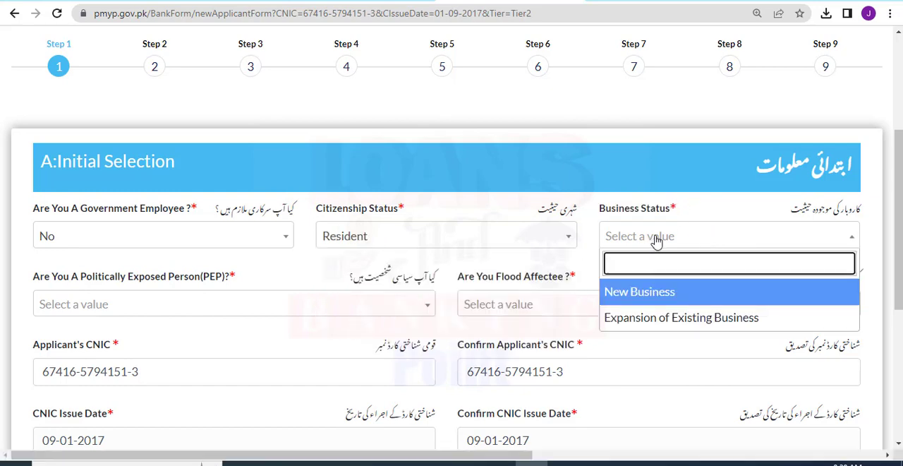
{"action": "left_click", "coordinate": [615, 298]}
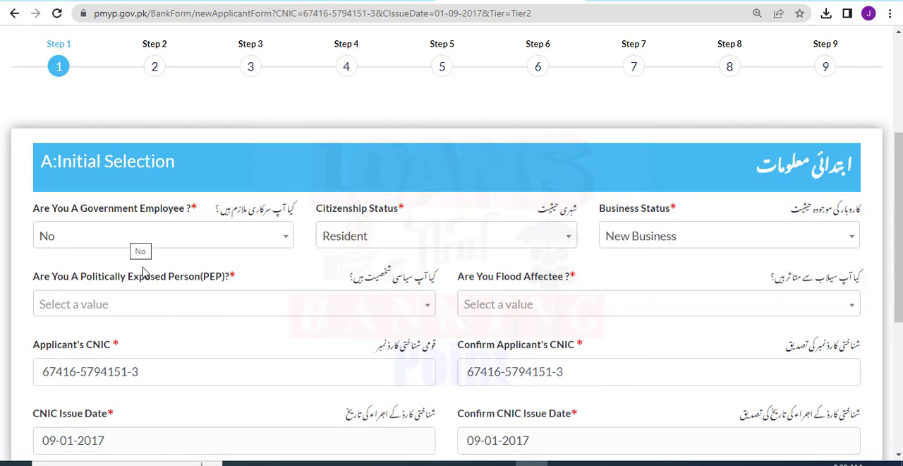
Answer No to both the politically exposed person and the flood affectee questions.
{"action": "left_click_drag", "start_coordinate": [26, 275], "coordinate": [254, 282]}
{"action": "left_click", "coordinate": [355, 304]}
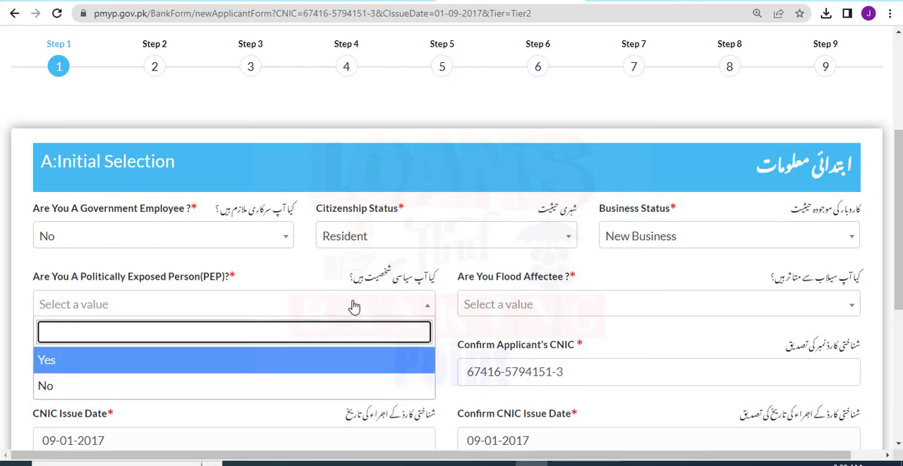
{"action": "left_click", "coordinate": [153, 387]}
{"action": "left_click_drag", "start_coordinate": [458, 275], "coordinate": [584, 277]}
{"action": "left_click", "coordinate": [584, 276]}
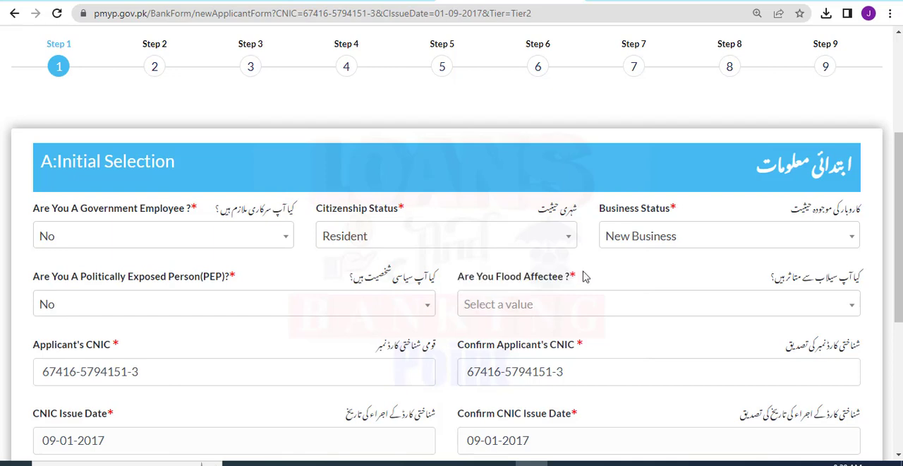
{"action": "left_click", "coordinate": [546, 309]}
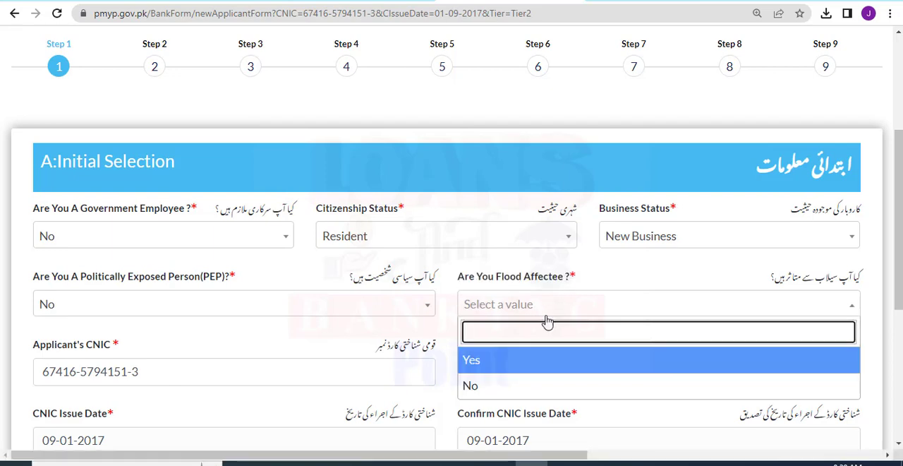
{"action": "left_click", "coordinate": [497, 382]}
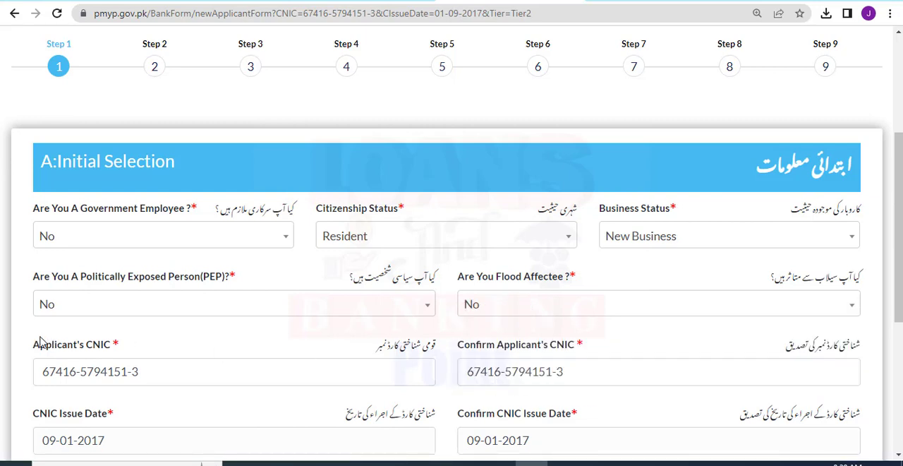
Review the applicant's CNIC and CNIC issue date fields together with their confirmation fields in the Initial Selection section.
{"action": "left_click_drag", "start_coordinate": [144, 350], "coordinate": [25, 346]}
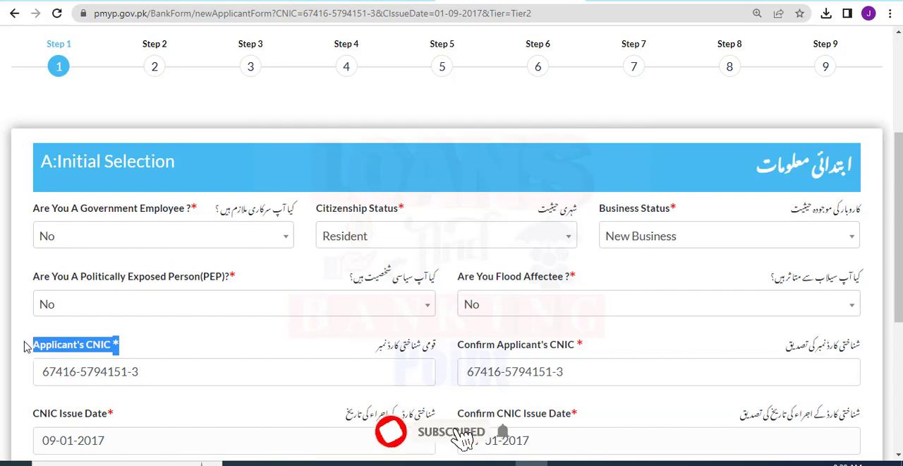
{"action": "left_click", "coordinate": [113, 348]}
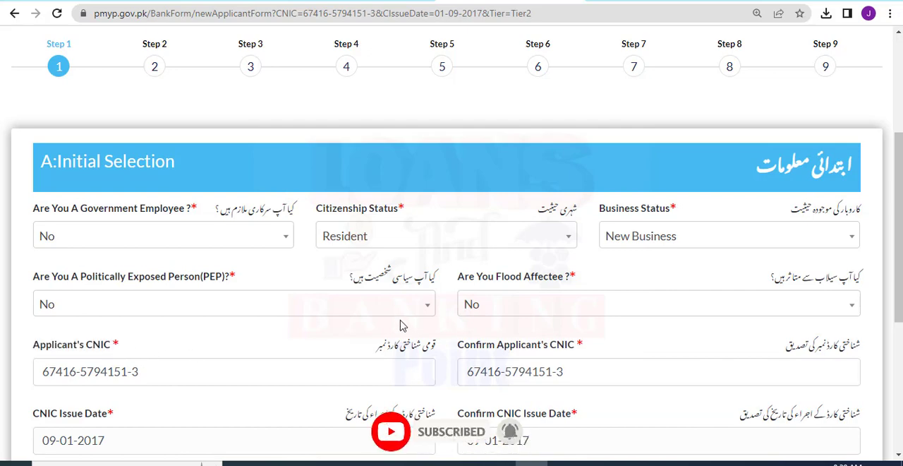
{"action": "left_click_drag", "start_coordinate": [899, 215], "coordinate": [899, 296]}
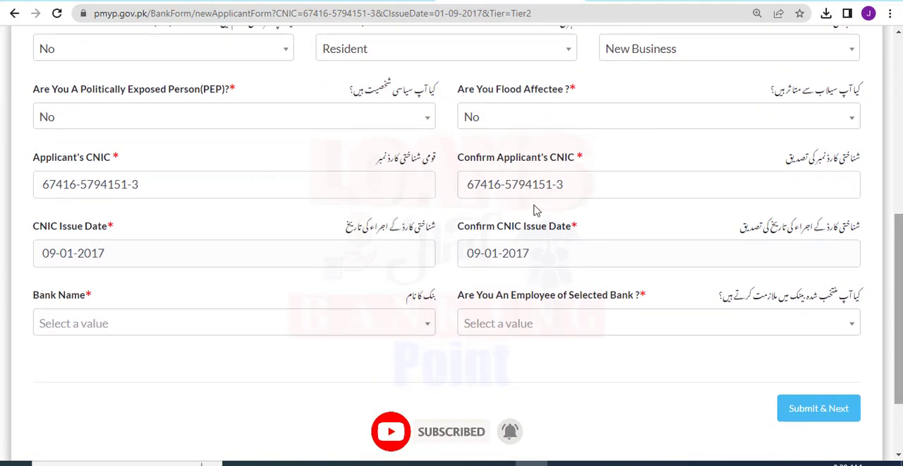
{"action": "left_click_drag", "start_coordinate": [154, 185], "coordinate": [30, 180]}
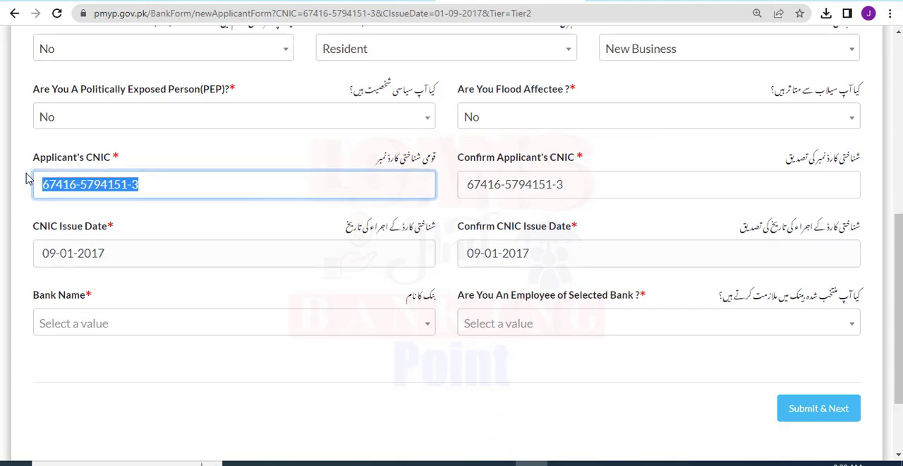
{"action": "left_click", "coordinate": [157, 161]}
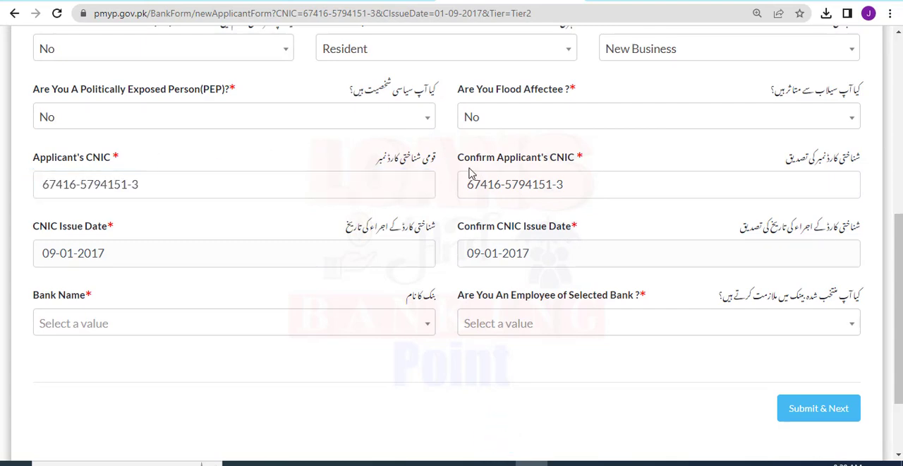
{"action": "left_click_drag", "start_coordinate": [465, 162], "coordinate": [604, 164]}
{"action": "left_click", "coordinate": [570, 175]}
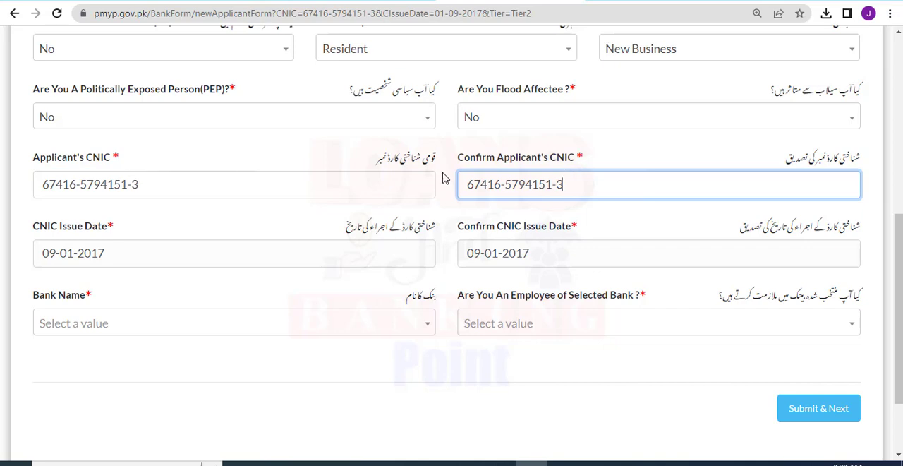
{"action": "left_click_drag", "start_coordinate": [114, 227], "coordinate": [13, 233]}
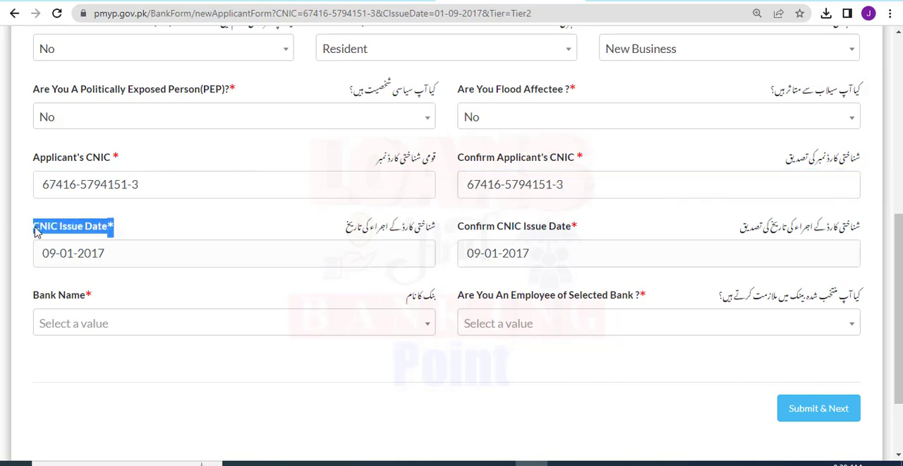
{"action": "left_click_drag", "start_coordinate": [105, 252], "coordinate": [21, 258]}
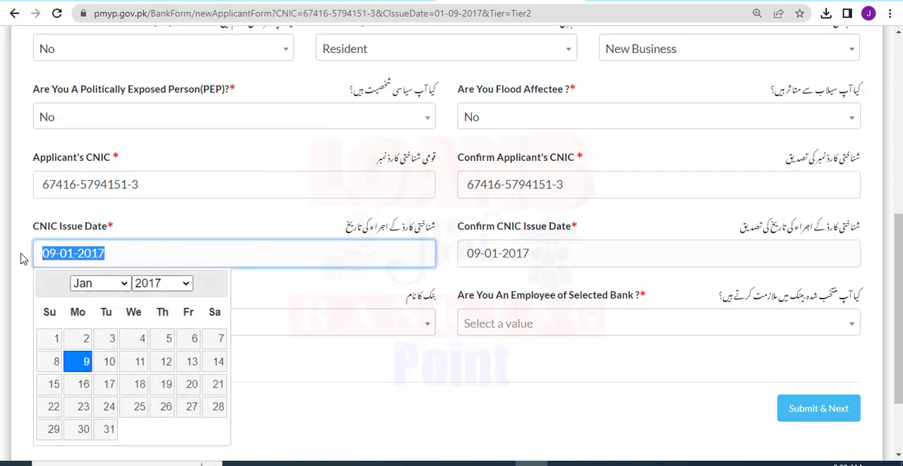
{"action": "left_click_drag", "start_coordinate": [596, 232], "coordinate": [432, 231]}
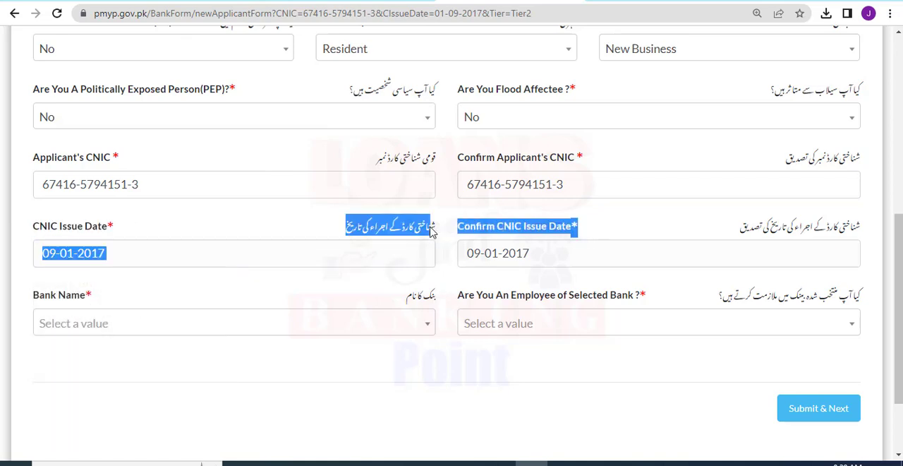
{"action": "left_click", "coordinate": [564, 254]}
Choose Habib Bank Limited as the bank name for the loan application.
{"action": "left_click_drag", "start_coordinate": [280, 290], "coordinate": [28, 302]}
{"action": "left_click", "coordinate": [104, 326]}
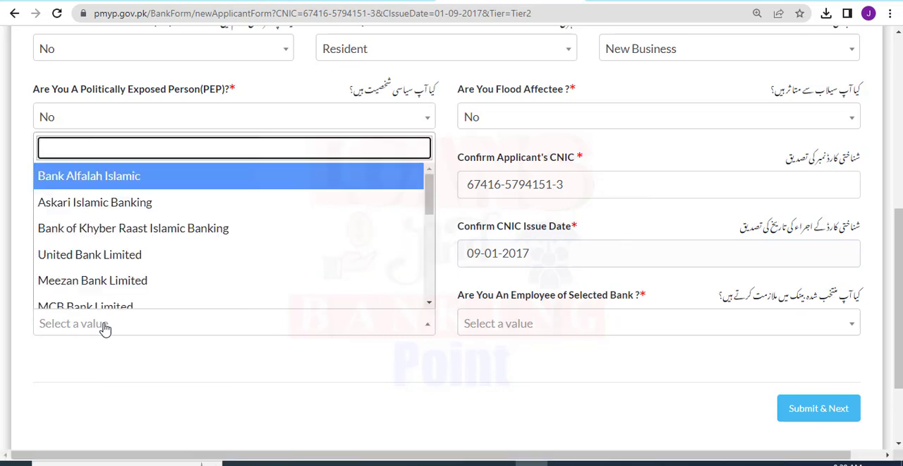
{"action": "left_click_drag", "start_coordinate": [428, 193], "coordinate": [426, 276]}
{"action": "scroll", "coordinate": [389, 173], "scroll_direction": "up", "scroll_amount": 5}
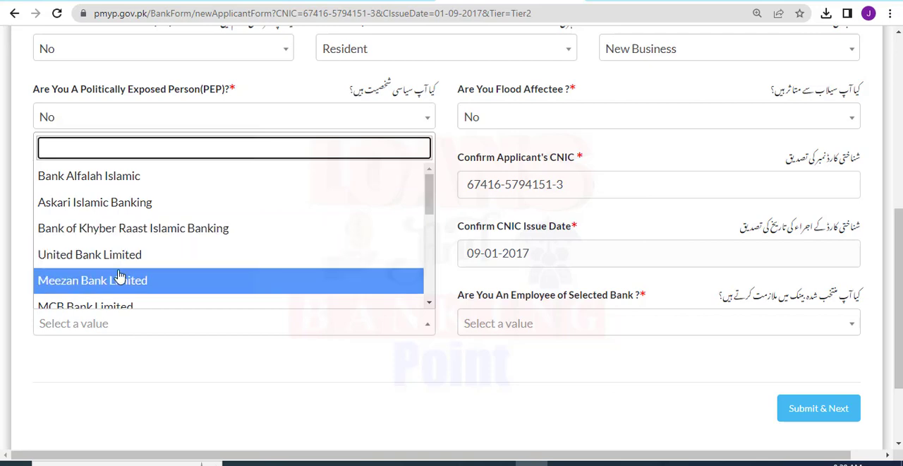
{"action": "left_click_drag", "start_coordinate": [427, 198], "coordinate": [429, 230]}
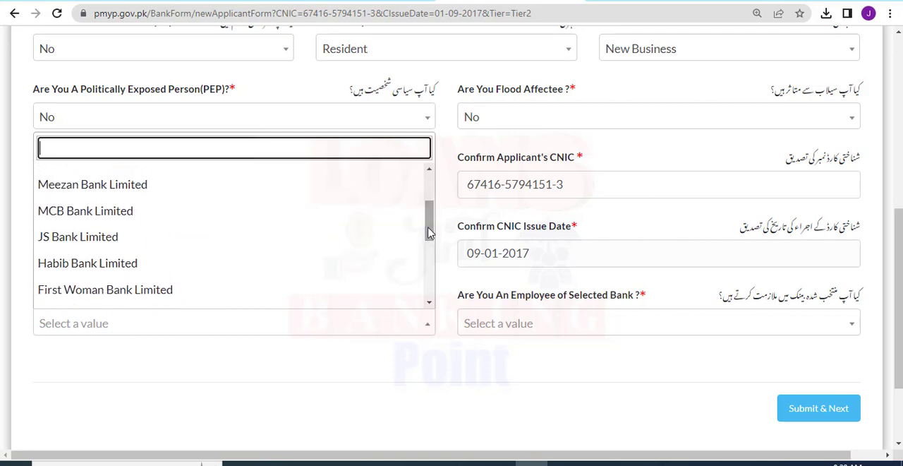
{"action": "left_click", "coordinate": [96, 264]}
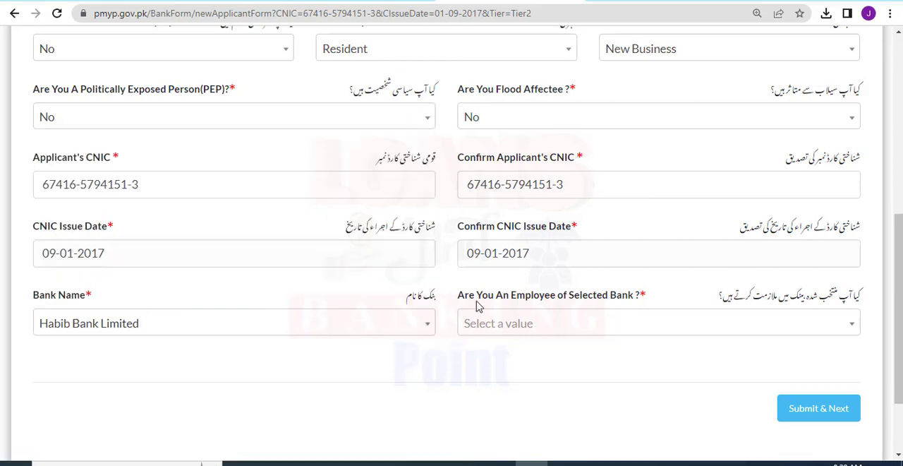
Answer No to being an employee of the selected bank and submit the Initial Selection section to proceed to Personal Information.
{"action": "left_click_drag", "start_coordinate": [455, 300], "coordinate": [649, 301]}
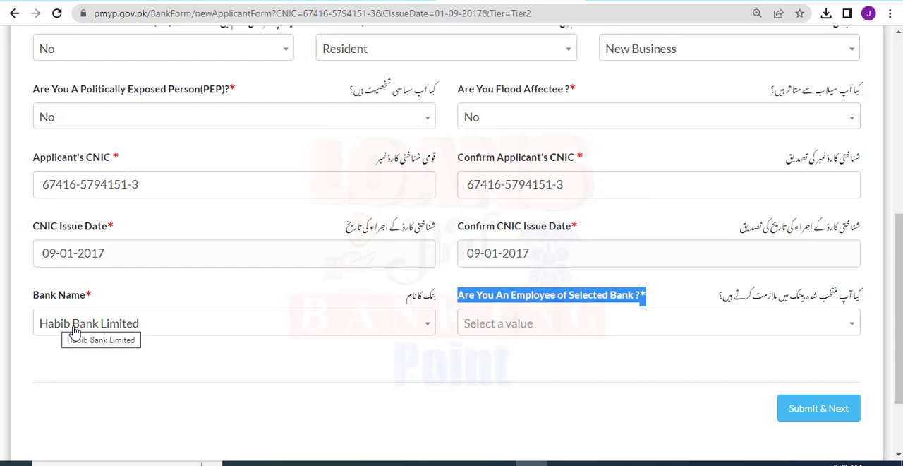
{"action": "left_click", "coordinate": [511, 330]}
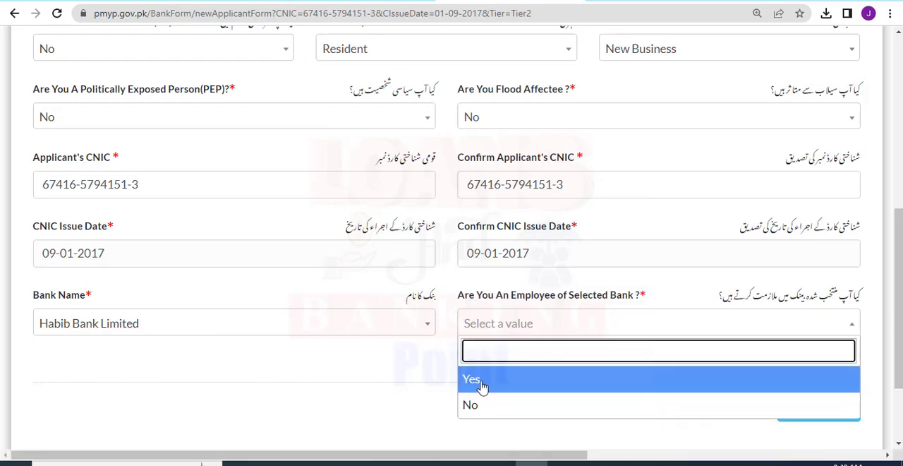
{"action": "left_click", "coordinate": [475, 405]}
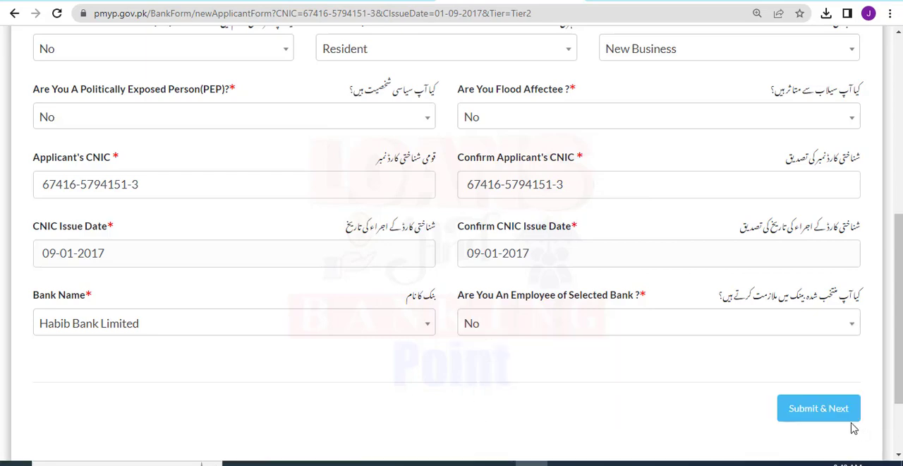
{"action": "left_click", "coordinate": [805, 414]}
{"action": "scroll", "coordinate": [156, 235], "scroll_direction": "up", "scroll_amount": 4}
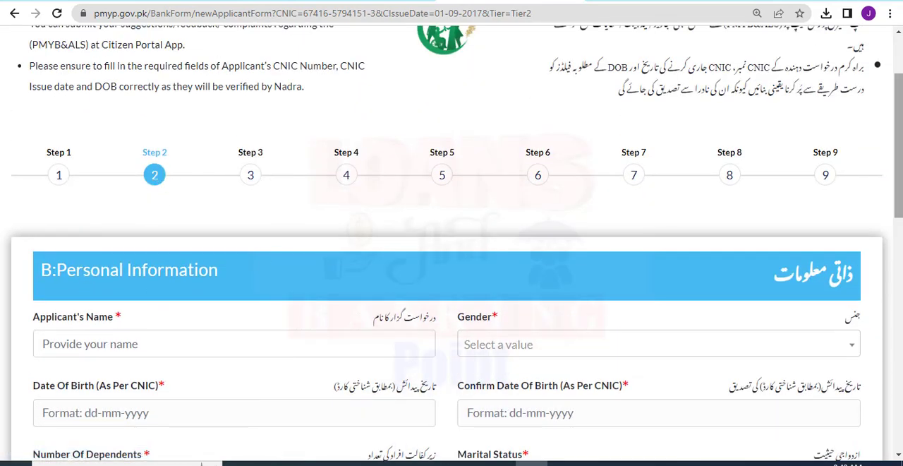
{"action": "scroll", "coordinate": [494, 239], "scroll_direction": "down", "scroll_amount": 3}
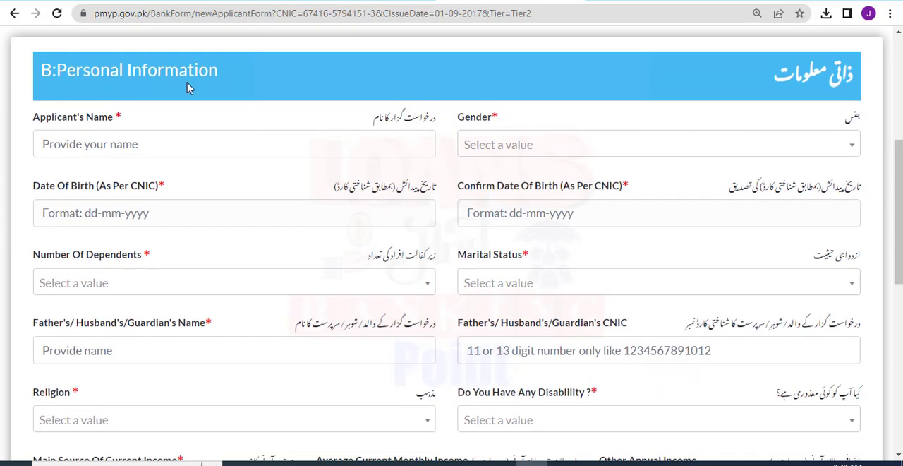
Enter the applicant's full name and set the gender to Male in the Personal Information section.
{"action": "left_click_drag", "start_coordinate": [134, 117], "coordinate": [24, 118]}
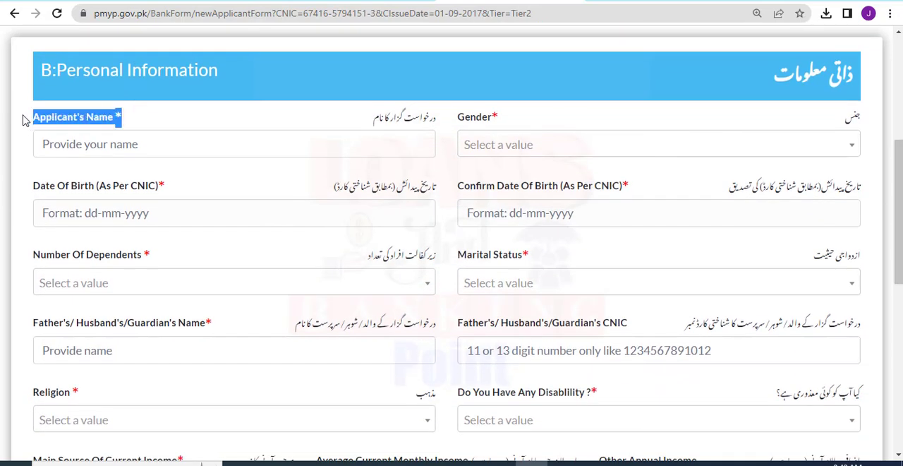
{"action": "left_click", "coordinate": [65, 137]}
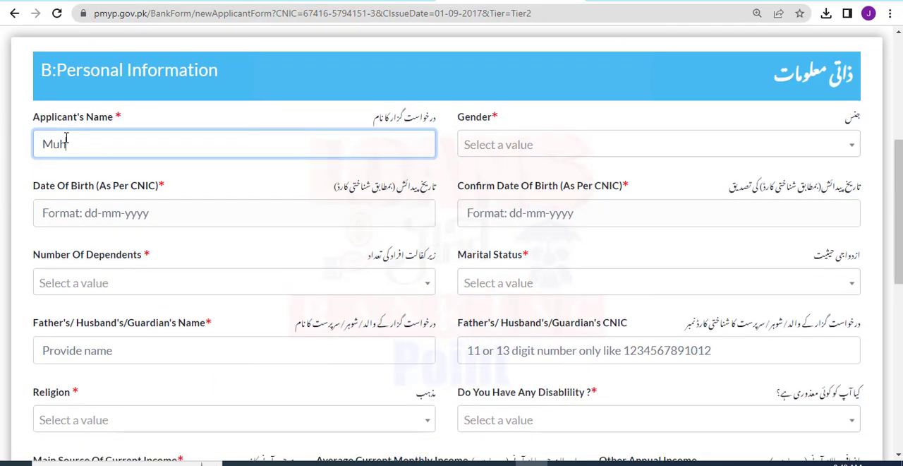
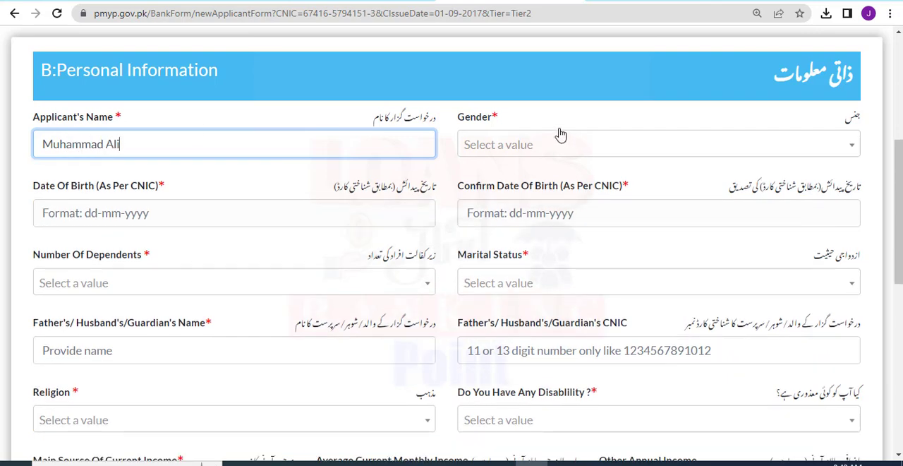
{"action": "left_click_drag", "start_coordinate": [464, 118], "coordinate": [523, 117]}
{"action": "left_click", "coordinate": [521, 119]}
{"action": "left_click", "coordinate": [499, 144]}
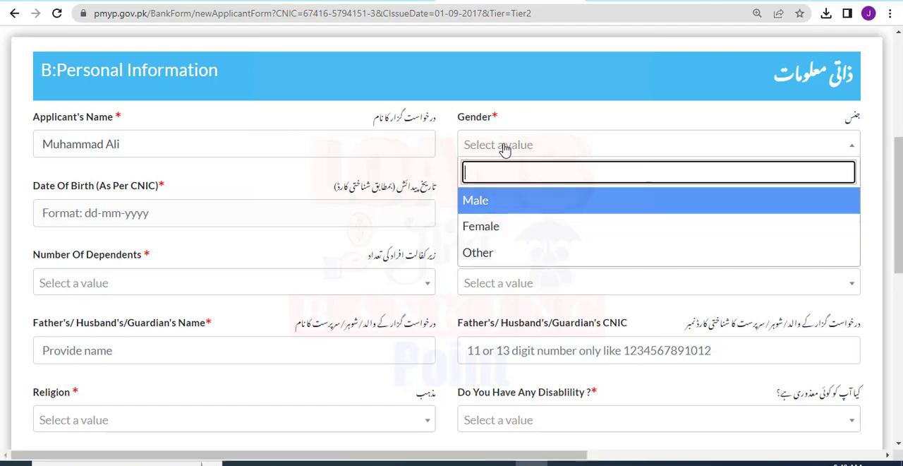
{"action": "left_click", "coordinate": [468, 198]}
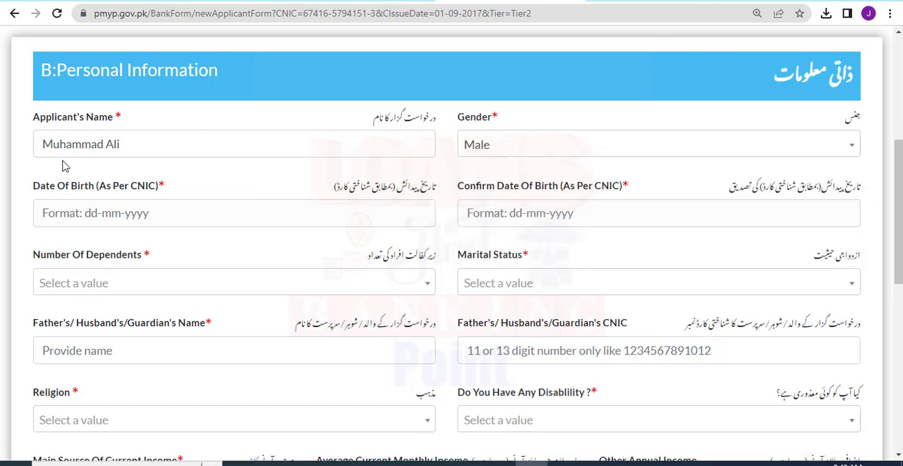
Pick the applicant's date of birth and select the same date in the confirmation field.
{"action": "left_click", "coordinate": [75, 205]}
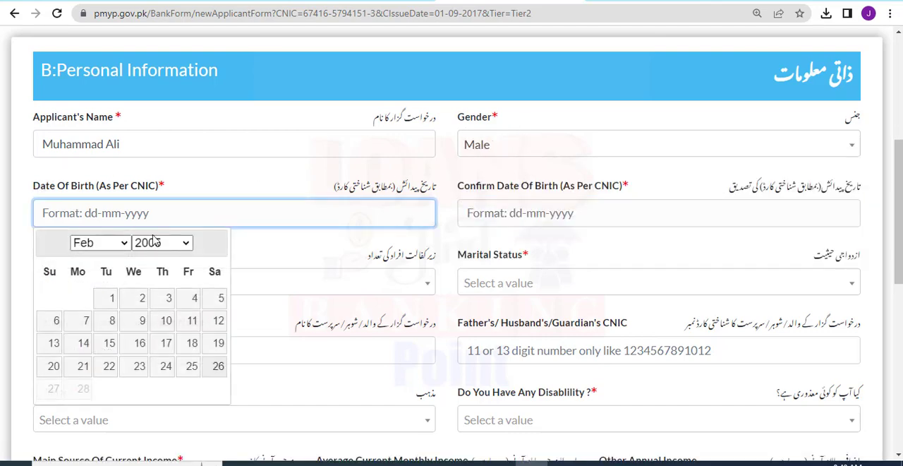
{"action": "left_click", "coordinate": [104, 308]}
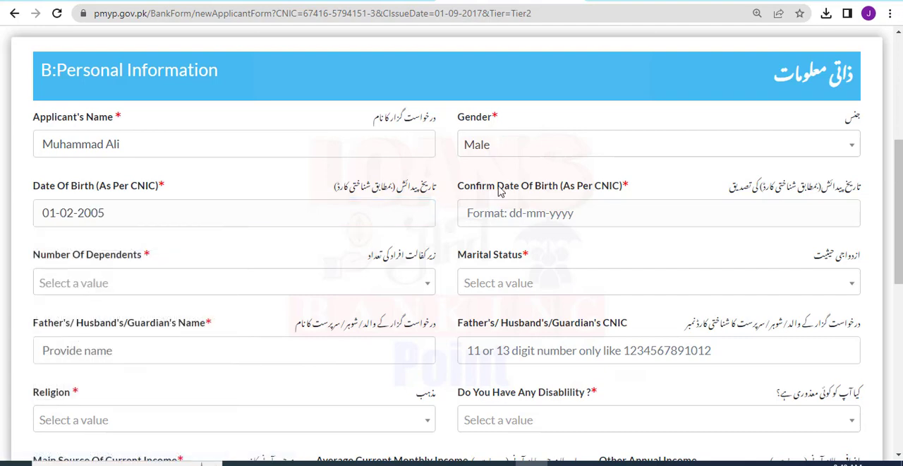
{"action": "left_click_drag", "start_coordinate": [459, 189], "coordinate": [624, 187]}
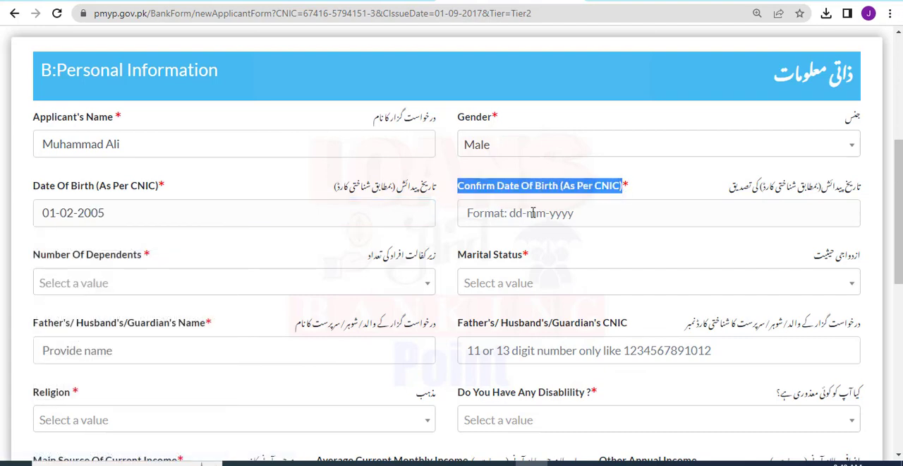
{"action": "left_click", "coordinate": [533, 212]}
{"action": "left_click", "coordinate": [528, 298]}
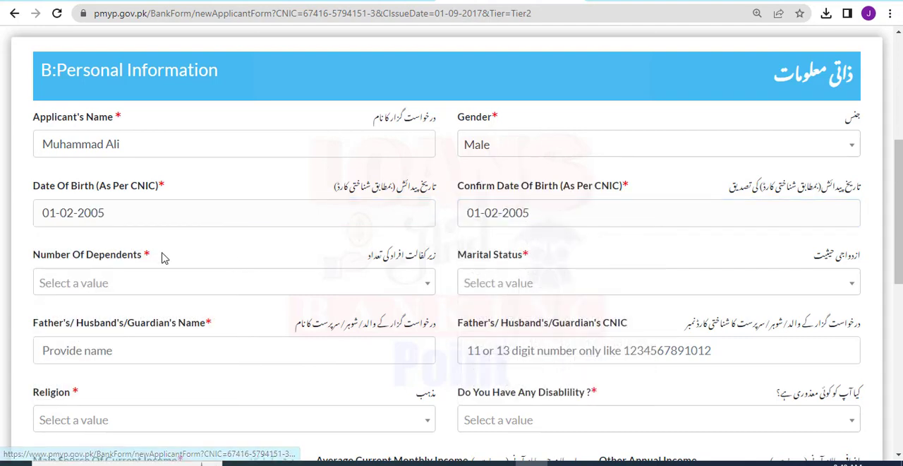
Set the number of dependents to 5 and the marital status to Single.
{"action": "left_click_drag", "start_coordinate": [162, 258], "coordinate": [17, 262]}
{"action": "left_click", "coordinate": [68, 282]}
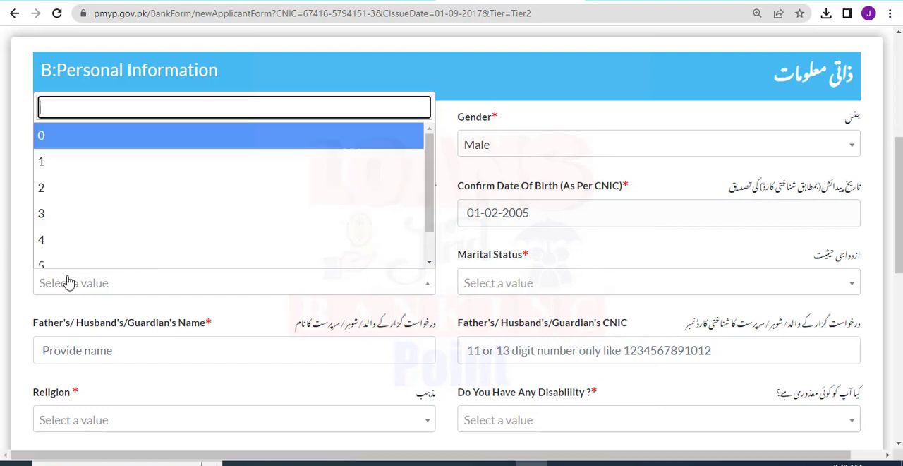
{"action": "left_click_drag", "start_coordinate": [430, 186], "coordinate": [430, 240]}
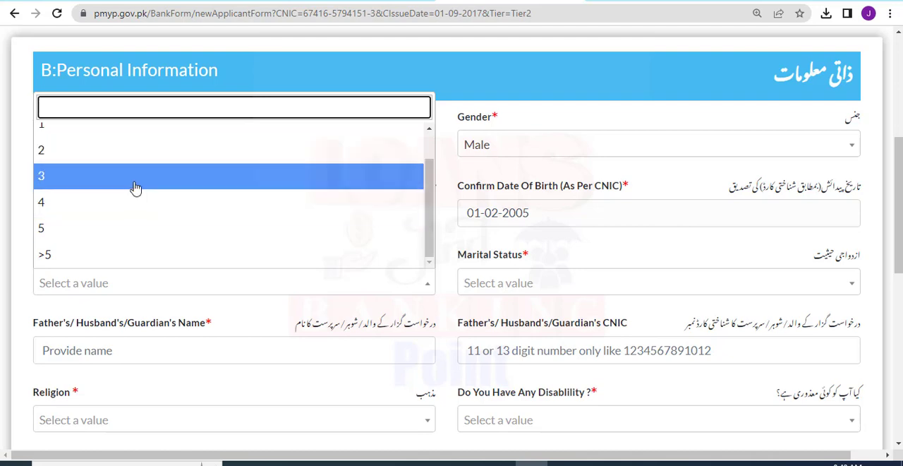
{"action": "left_click", "coordinate": [130, 226]}
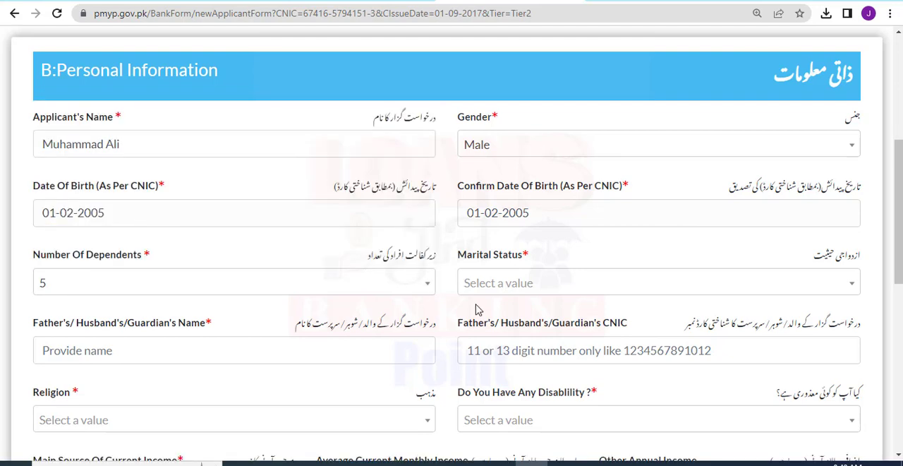
{"action": "left_click_drag", "start_coordinate": [455, 258], "coordinate": [543, 262]}
{"action": "left_click", "coordinate": [493, 284]}
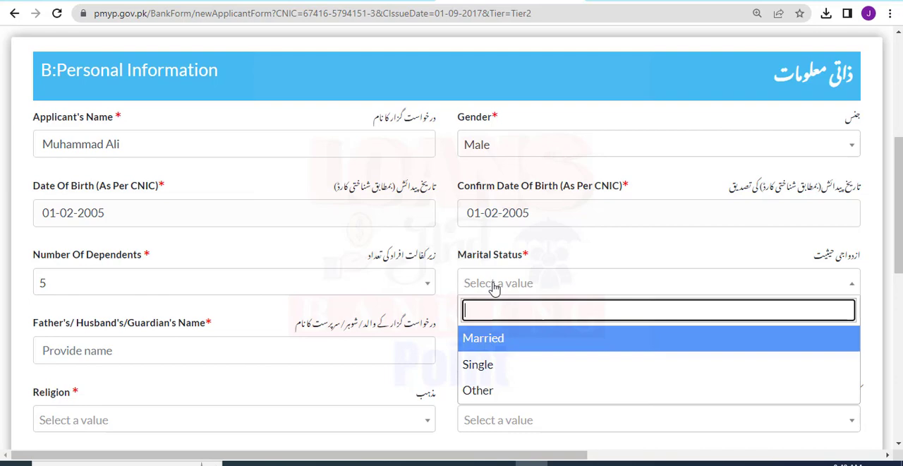
{"action": "left_click", "coordinate": [483, 366]}
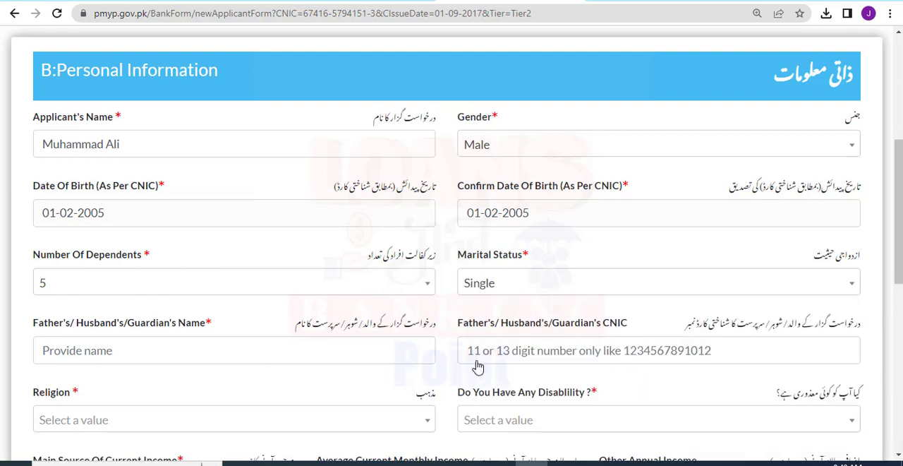
Enter the full name of the applicant's father in the Father's/Husband's/Guardian's Name field.
{"action": "left_click_drag", "start_coordinate": [217, 325], "coordinate": [37, 323]}
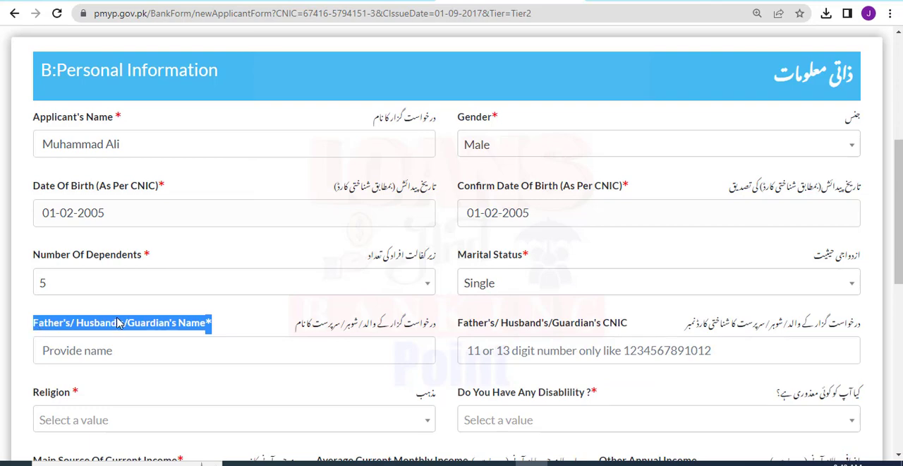
{"action": "left_click", "coordinate": [96, 357]}
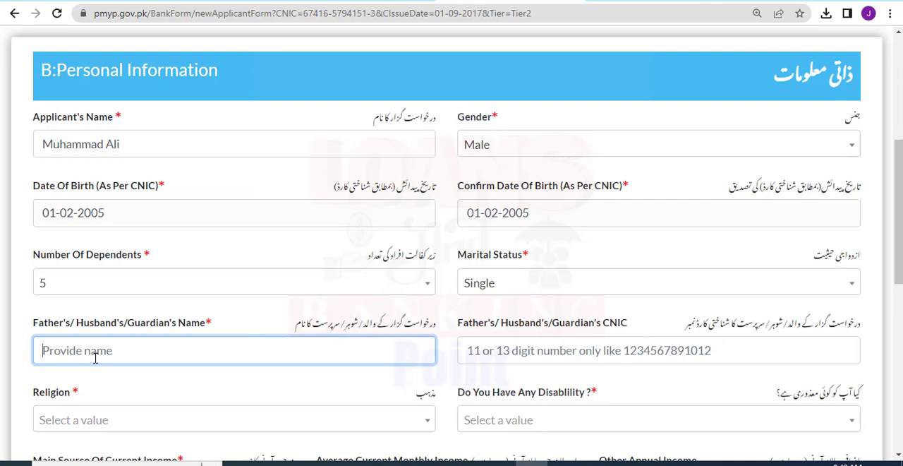
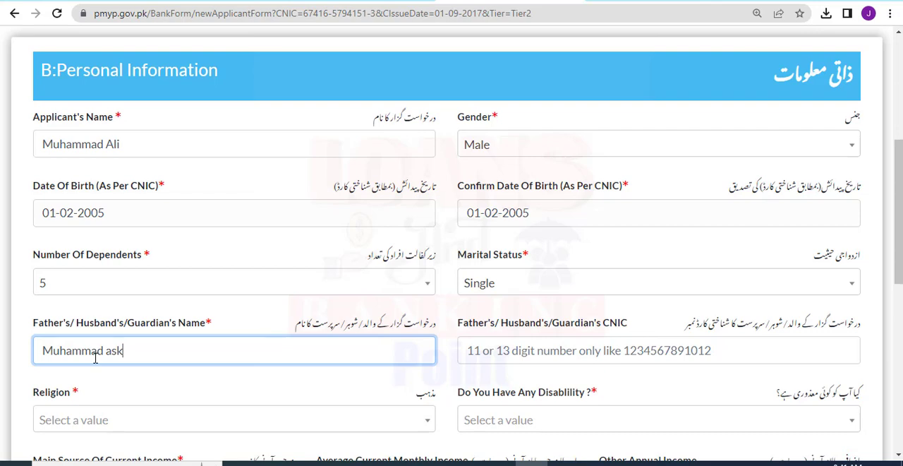
Enter the father's national identity card number in the Father's/Husband's/Guardian's CNIC field.
{"action": "left_click_drag", "start_coordinate": [435, 323], "coordinate": [652, 331]}
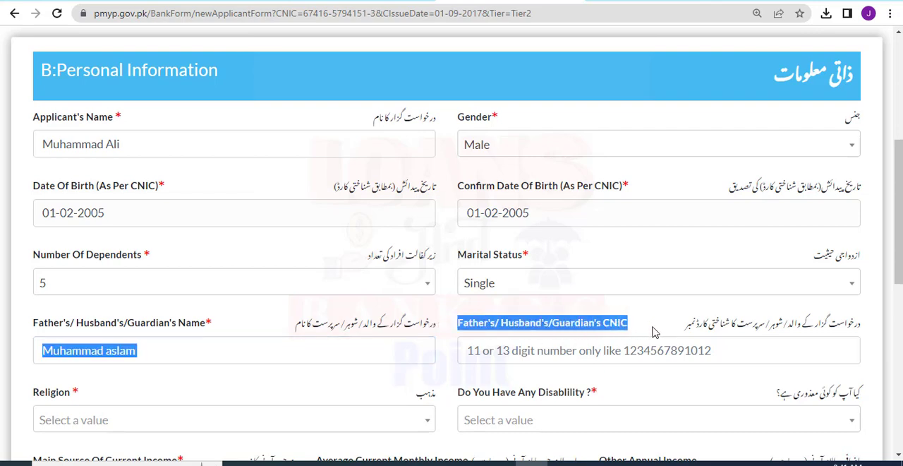
{"action": "scroll", "coordinate": [677, 326], "scroll_direction": "down", "scroll_amount": 1}
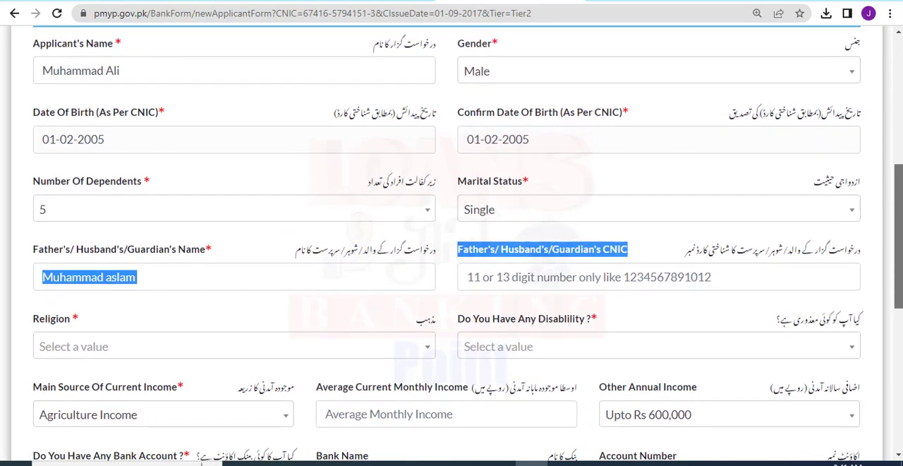
{"action": "left_click", "coordinate": [577, 276]}
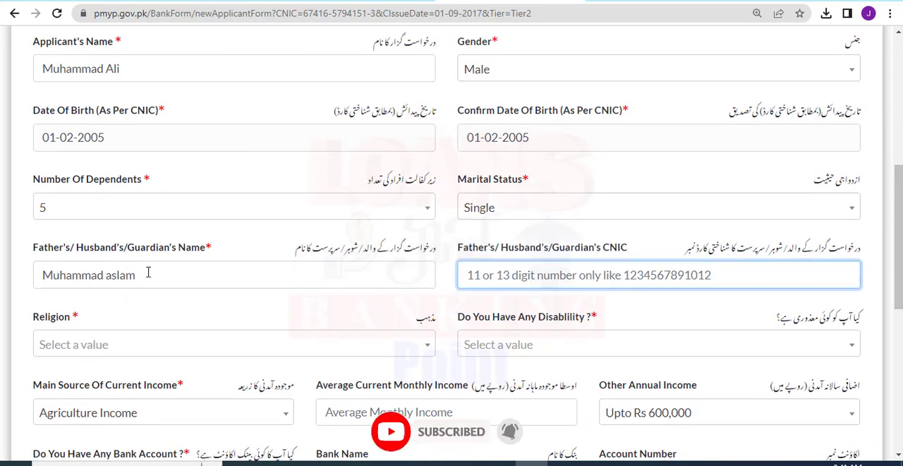
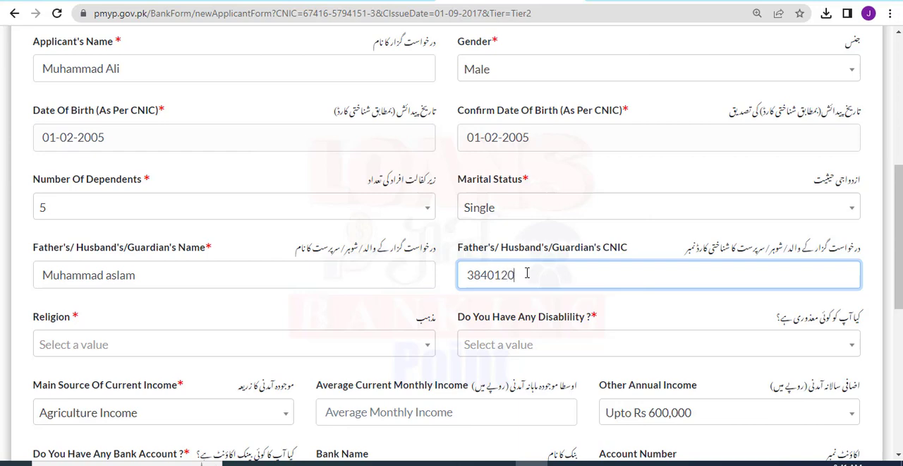
{"action": "left_click", "coordinate": [265, 317]}
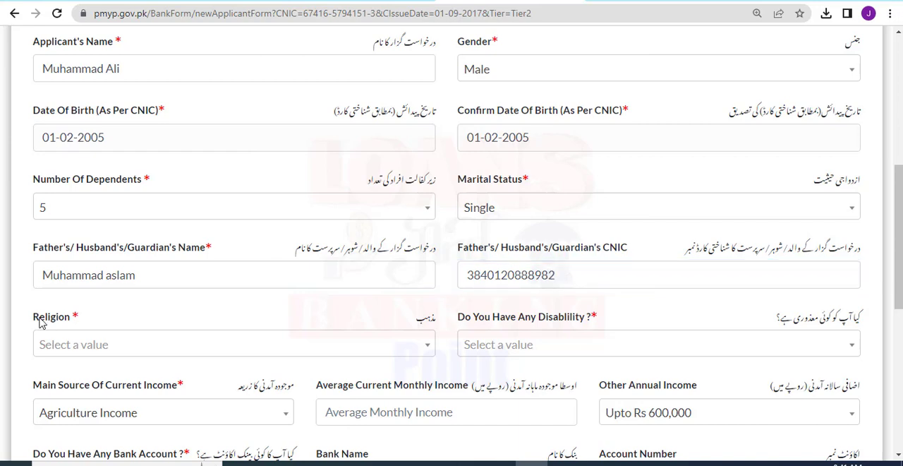
Set the applicant's religion to Islam and answer No to having any disability.
{"action": "left_click_drag", "start_coordinate": [34, 317], "coordinate": [79, 323]}
{"action": "left_click", "coordinate": [80, 346]}
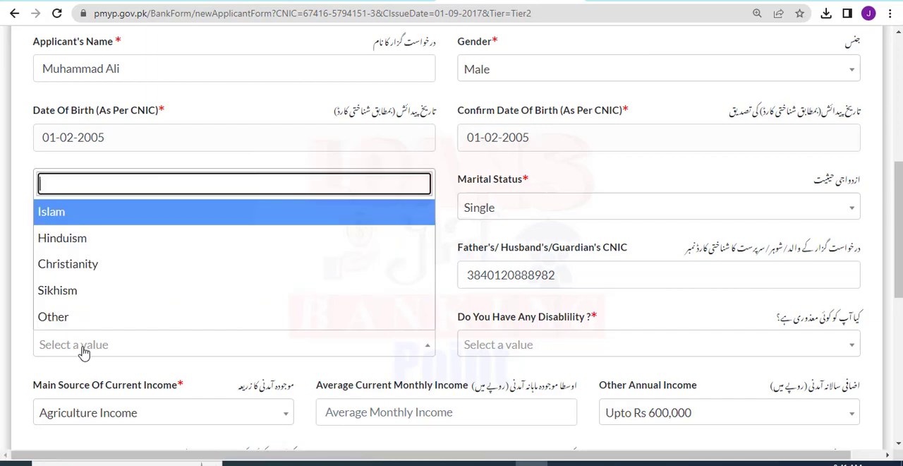
{"action": "left_click", "coordinate": [86, 218]}
{"action": "scroll", "coordinate": [451, 233], "scroll_direction": "down", "scroll_amount": 3}
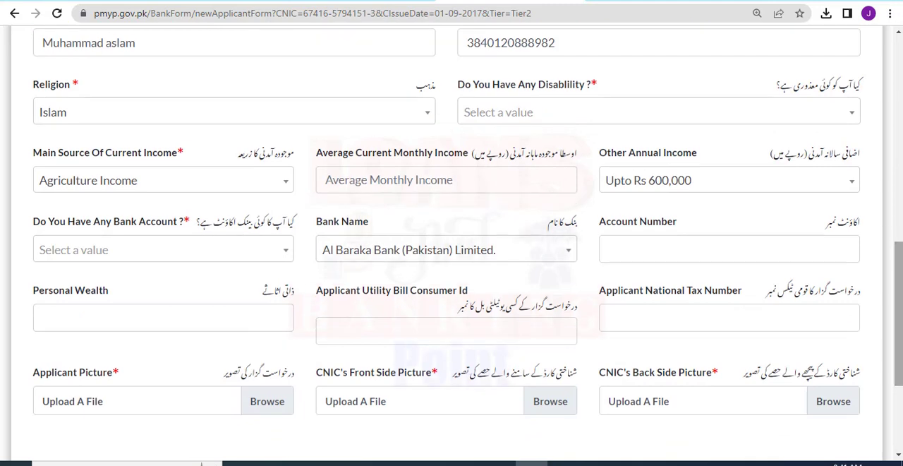
{"action": "left_click", "coordinate": [550, 106]}
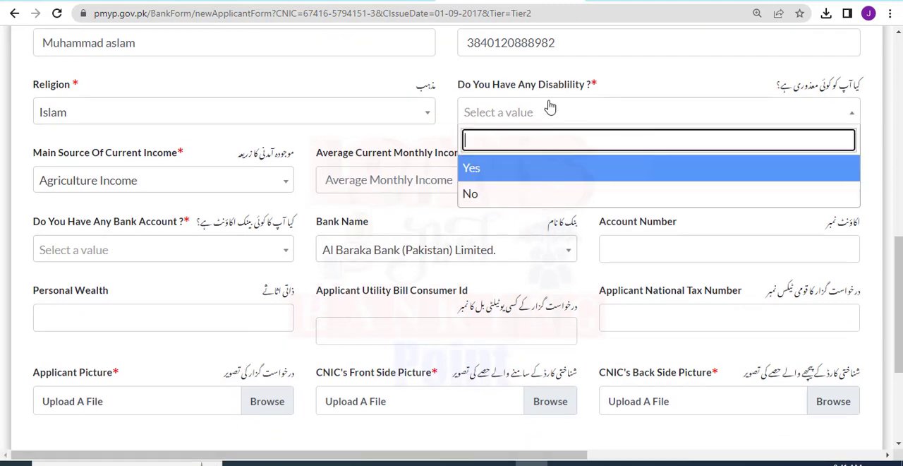
{"action": "left_click", "coordinate": [474, 195]}
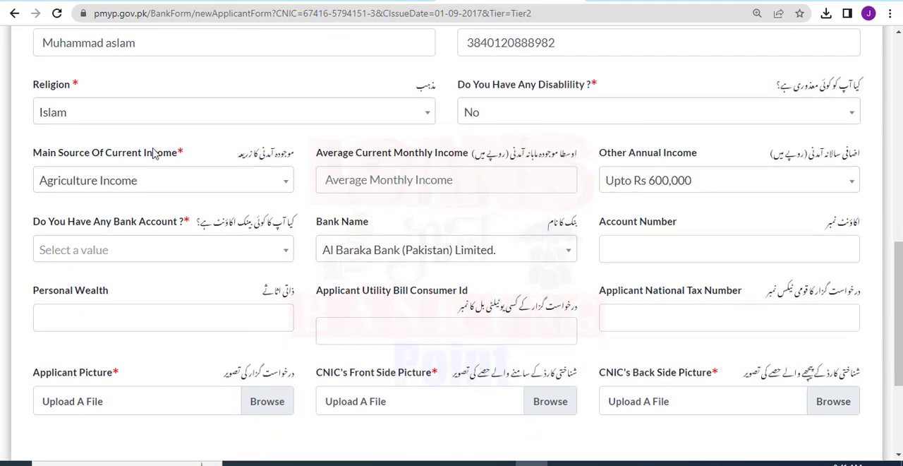
Set the applicant's main source of current income to Online Business.
{"action": "left_click_drag", "start_coordinate": [31, 153], "coordinate": [207, 153]}
{"action": "left_click", "coordinate": [206, 153]}
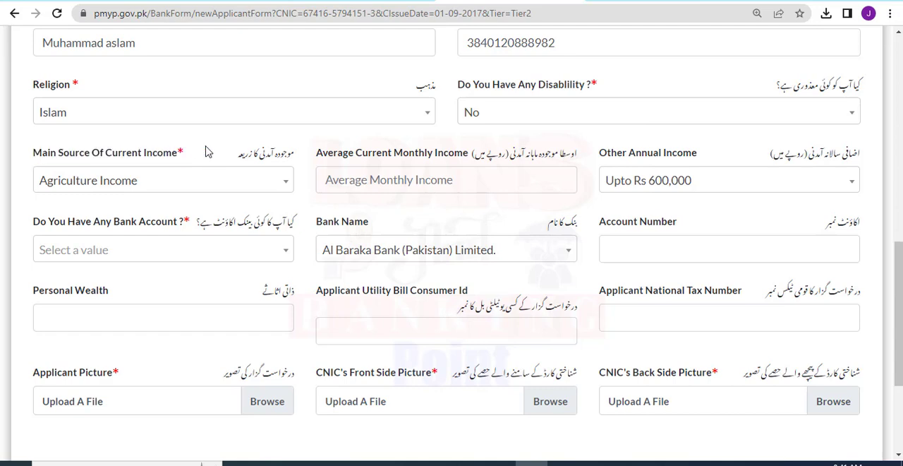
{"action": "left_click", "coordinate": [222, 183]}
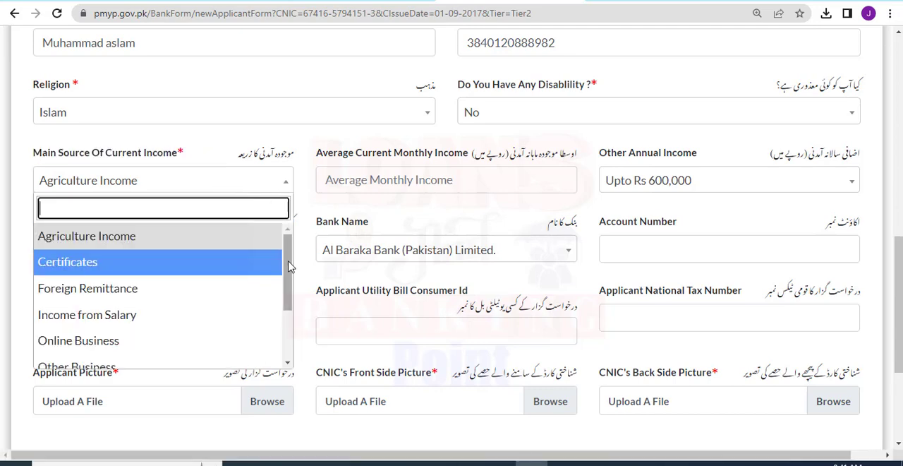
{"action": "left_click_drag", "start_coordinate": [289, 264], "coordinate": [287, 369]}
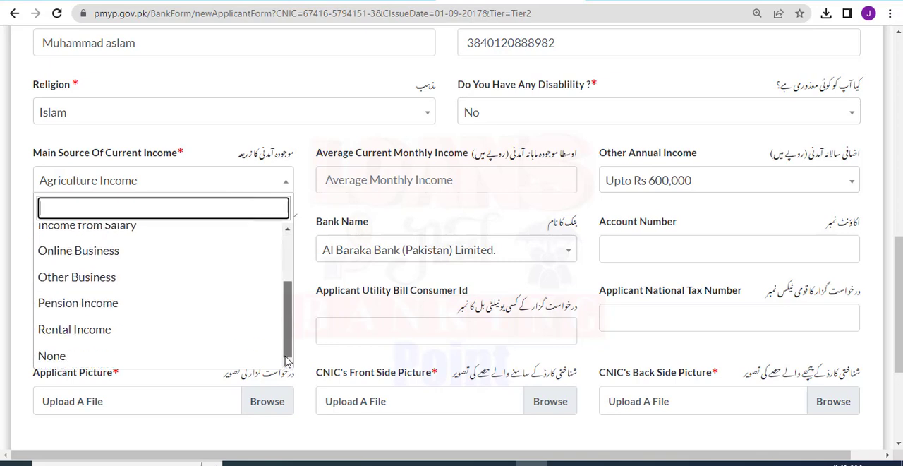
{"action": "left_click", "coordinate": [142, 258]}
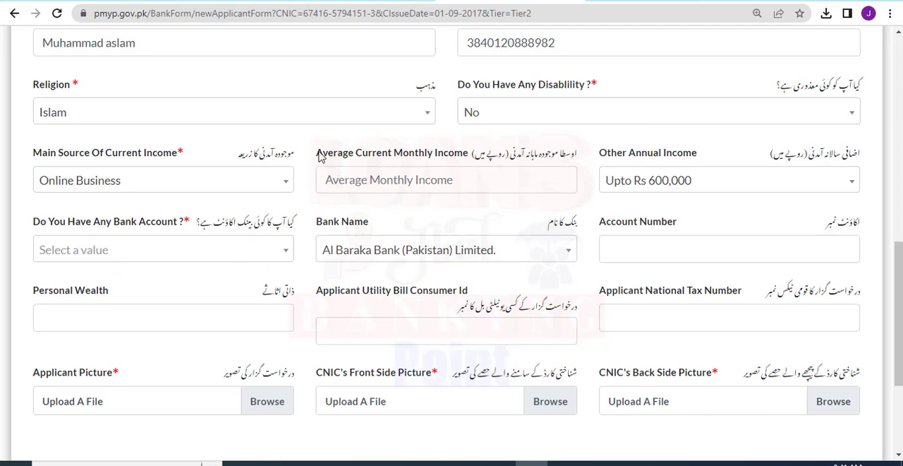
Enter 100000 as the average current monthly income and choose Upto Rs 600,000 for other annual income.
{"action": "left_click_drag", "start_coordinate": [318, 153], "coordinate": [490, 157]}
{"action": "left_click", "coordinate": [436, 179]}
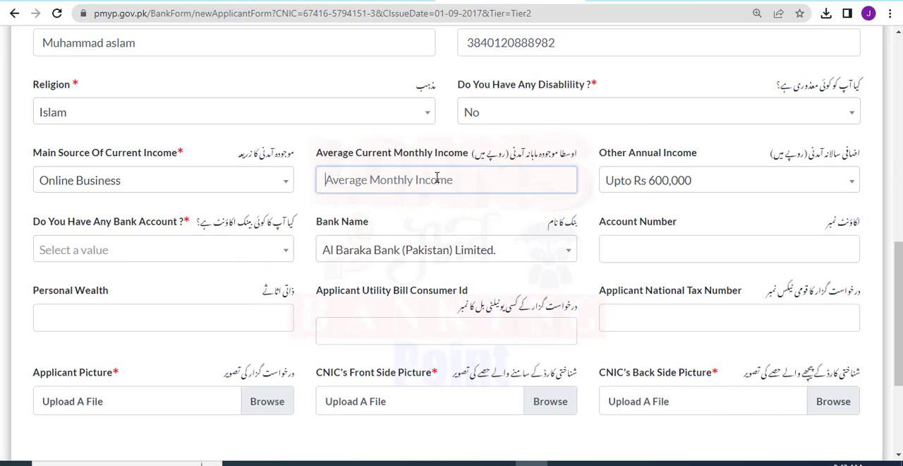
{"action": "type", "text": "100000"}
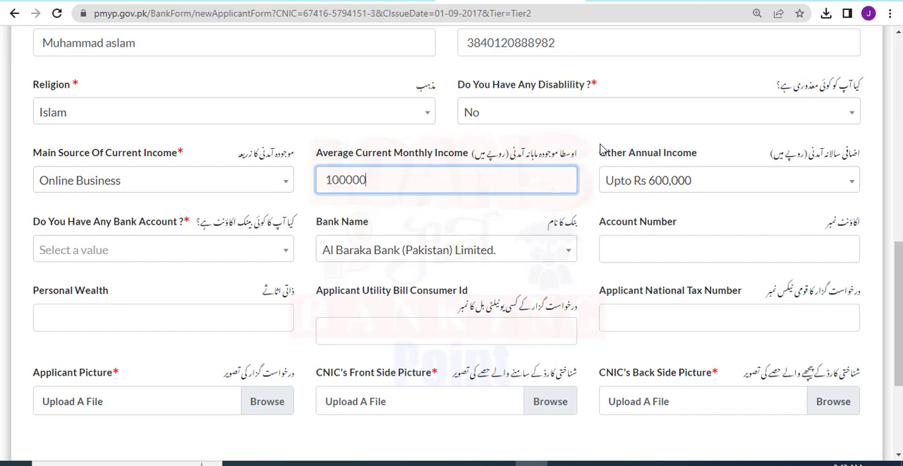
{"action": "left_click_drag", "start_coordinate": [598, 152], "coordinate": [701, 152]}
{"action": "left_click", "coordinate": [702, 153]}
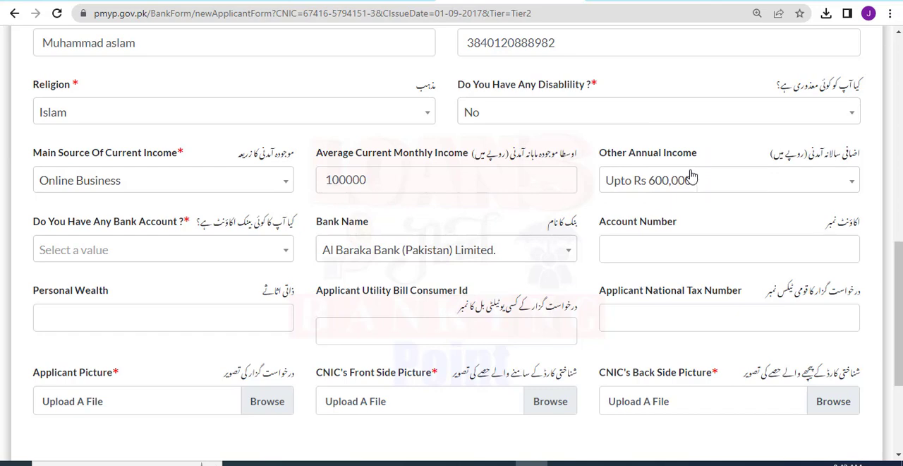
{"action": "left_click", "coordinate": [693, 177]}
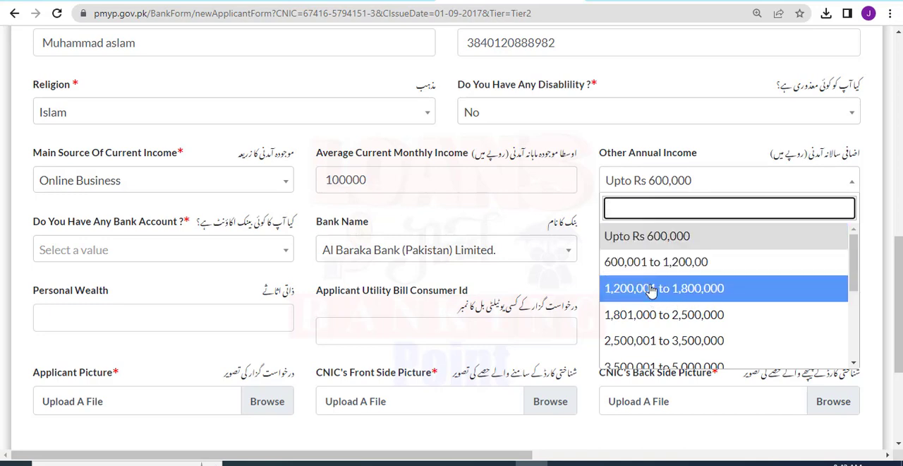
{"action": "left_click", "coordinate": [623, 237]}
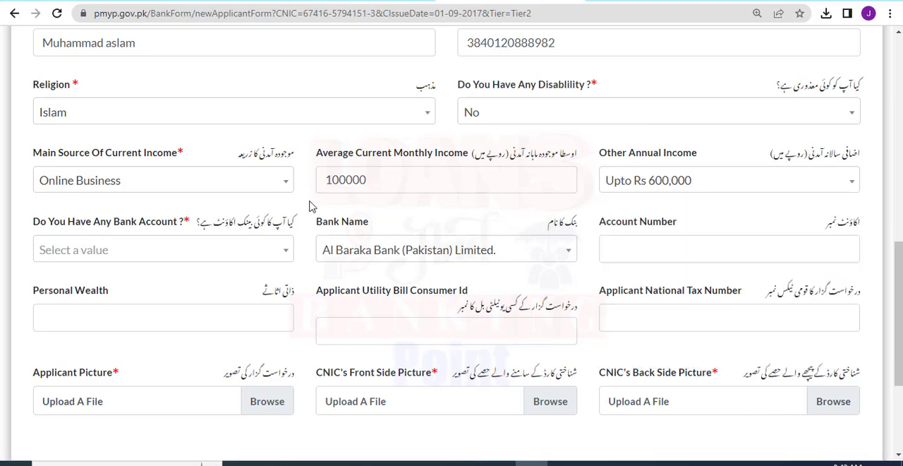
Answer Yes to having a bank account and choose Faysal Bank Limited. as the bank name.
{"action": "left_click_drag", "start_coordinate": [32, 224], "coordinate": [187, 230]}
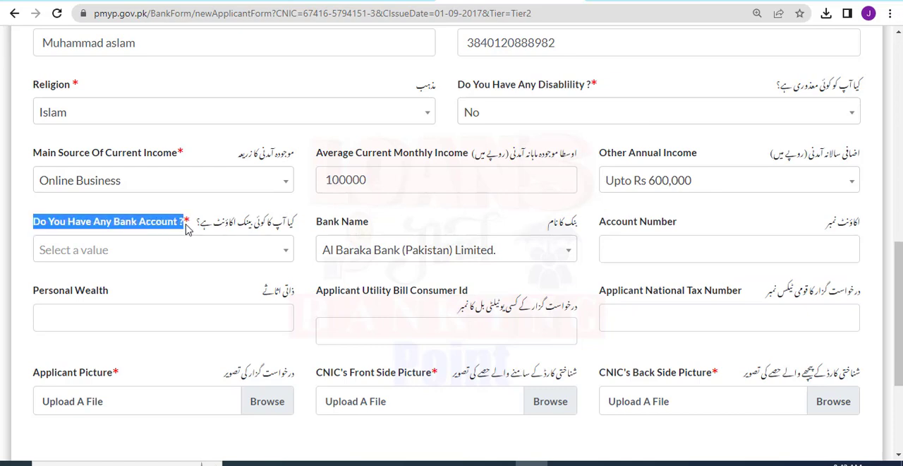
{"action": "left_click", "coordinate": [193, 250]}
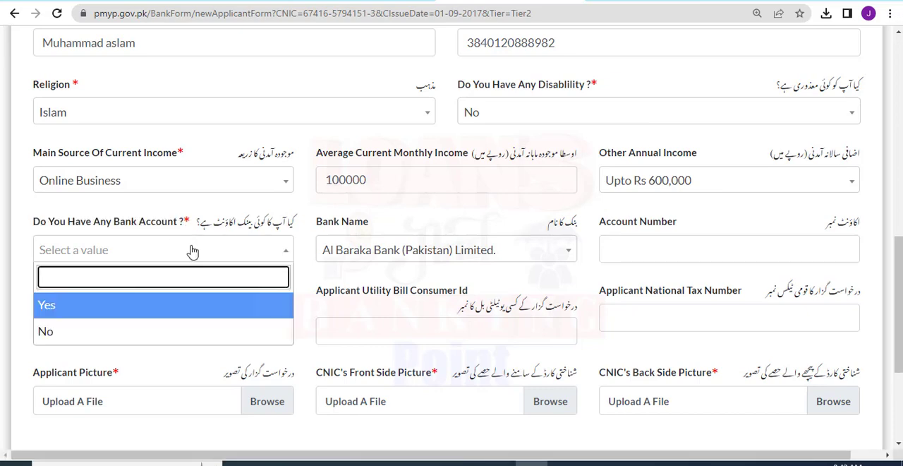
{"action": "left_click", "coordinate": [88, 306]}
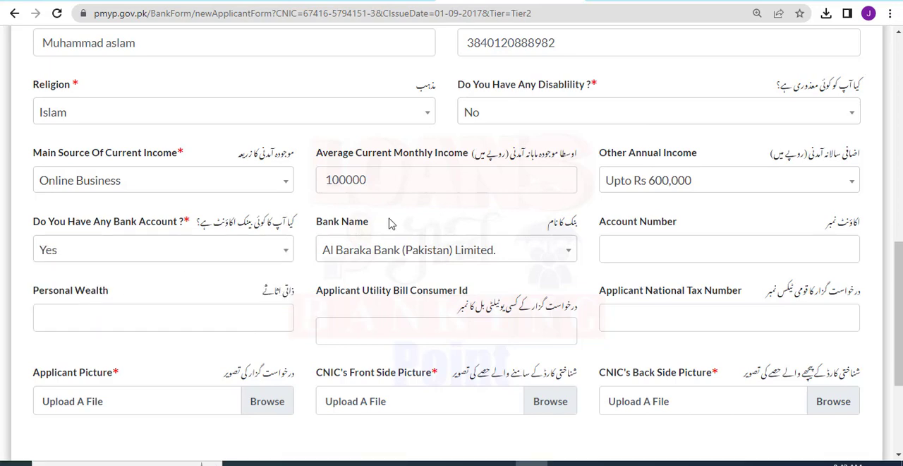
{"action": "left_click", "coordinate": [357, 256]}
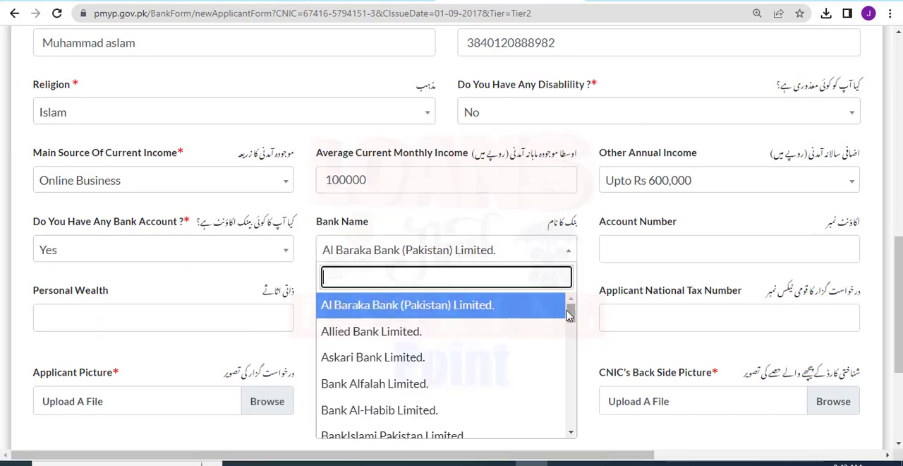
{"action": "left_click_drag", "start_coordinate": [569, 315], "coordinate": [575, 346]}
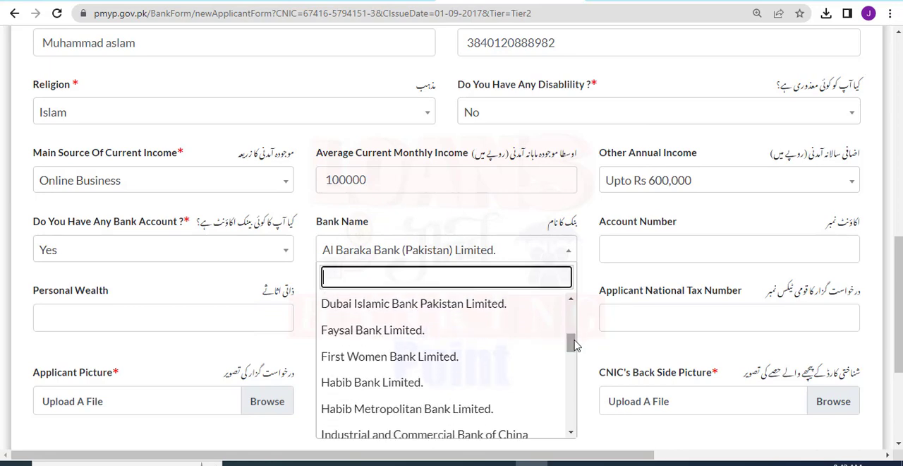
{"action": "left_click", "coordinate": [406, 336]}
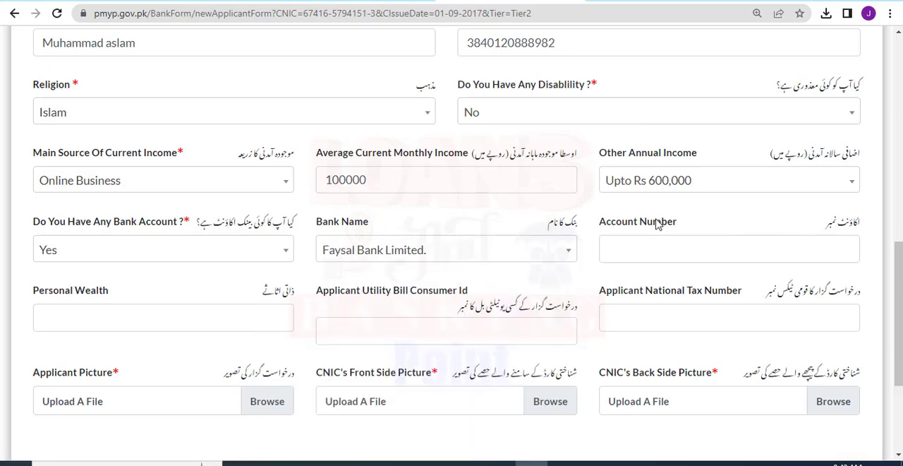
Enter the applicant's bank account number in the Account Number field.
{"action": "left_click_drag", "start_coordinate": [598, 227], "coordinate": [683, 245]}
{"action": "left_click", "coordinate": [679, 247]}
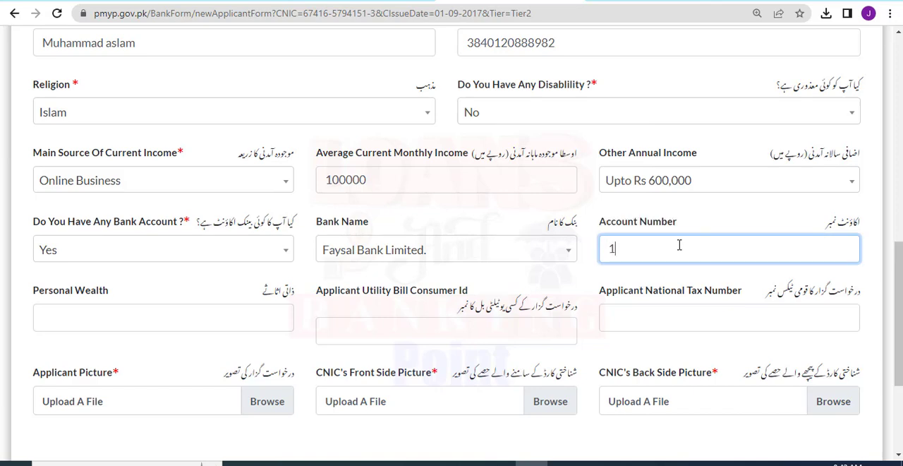
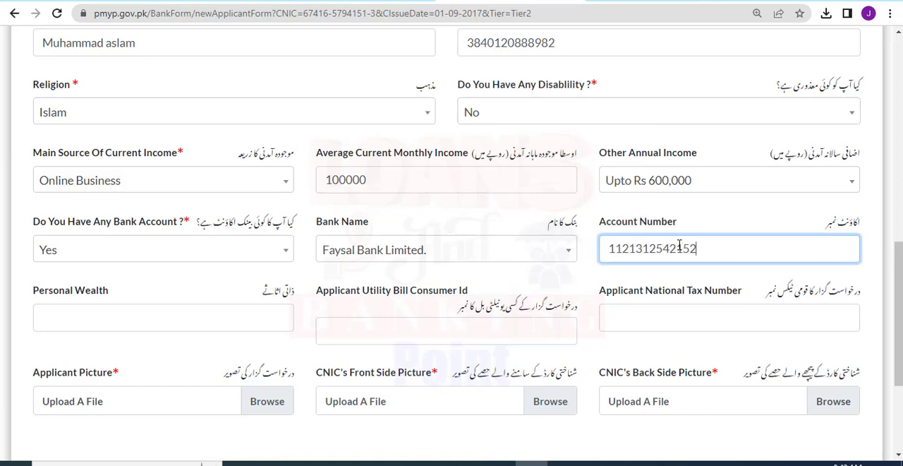
{"action": "left_click", "coordinate": [620, 284]}
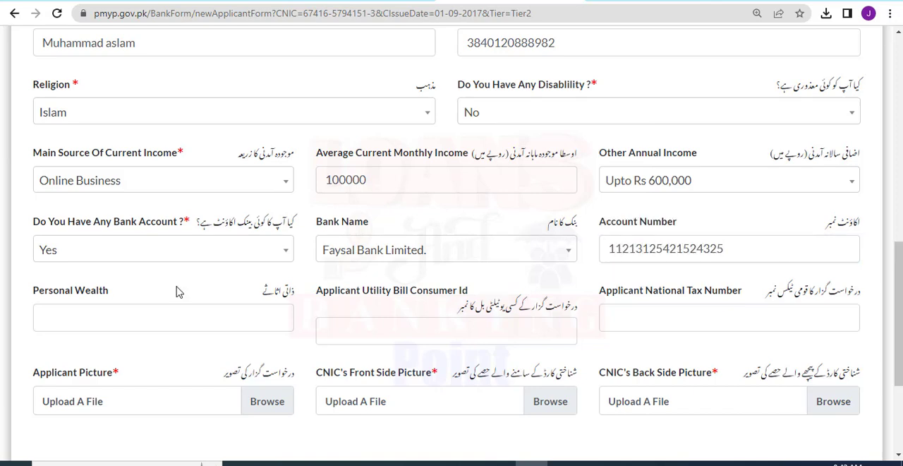
Enter 900000 as the applicant's personal wealth.
{"action": "left_click_drag", "start_coordinate": [28, 291], "coordinate": [111, 298]}
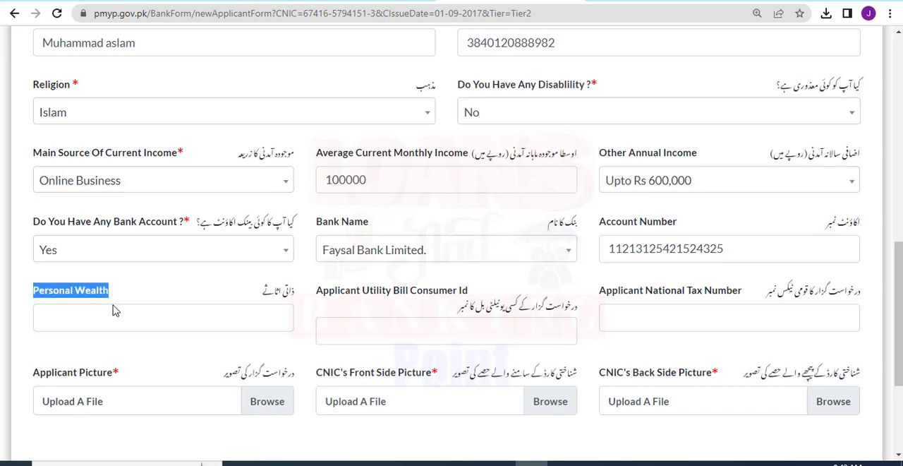
{"action": "left_click", "coordinate": [115, 314]}
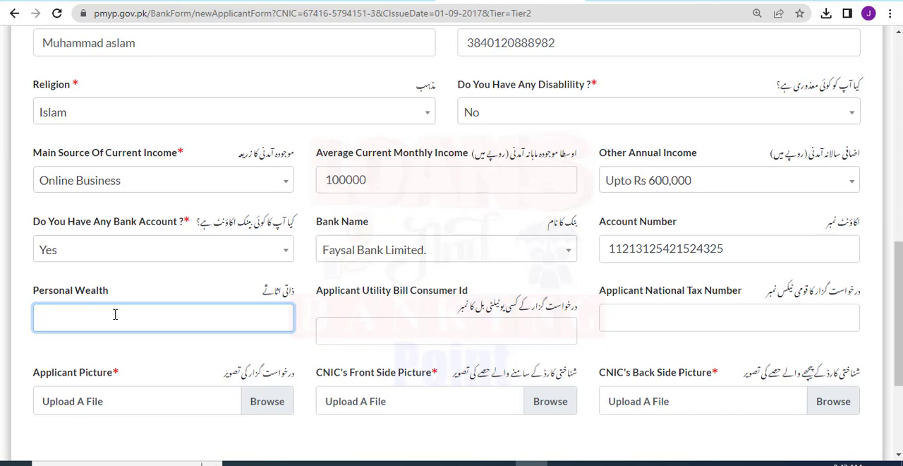
{"action": "type", "text": "900000"}
Fill in the applicant's utility bill consumer ID and national tax number.
{"action": "scroll", "coordinate": [899, 247], "scroll_direction": "down", "scroll_amount": 1}
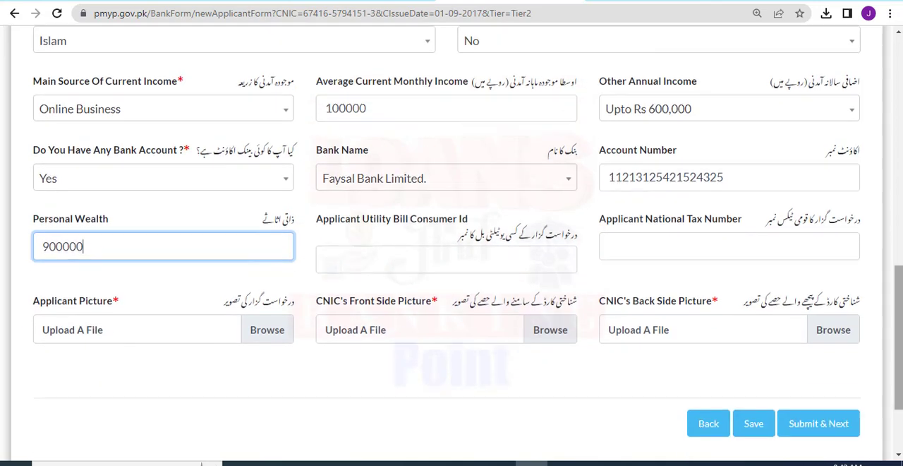
{"action": "left_click", "coordinate": [355, 258]}
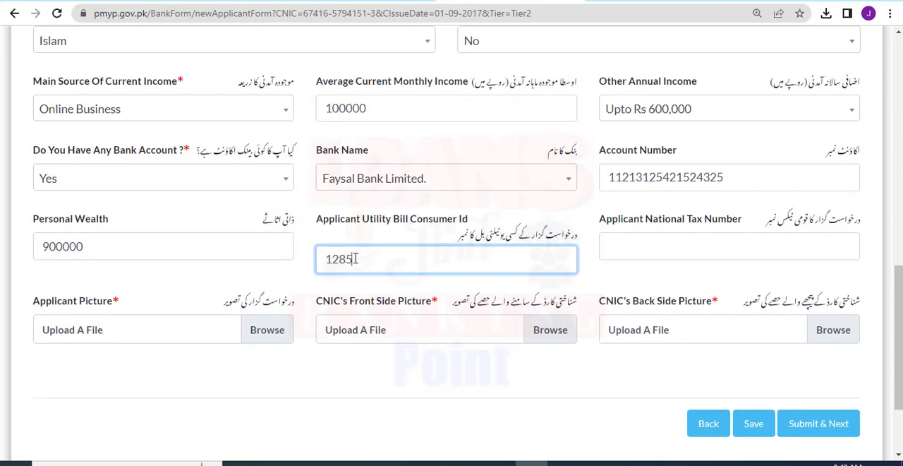
{"action": "left_click", "coordinate": [624, 254]}
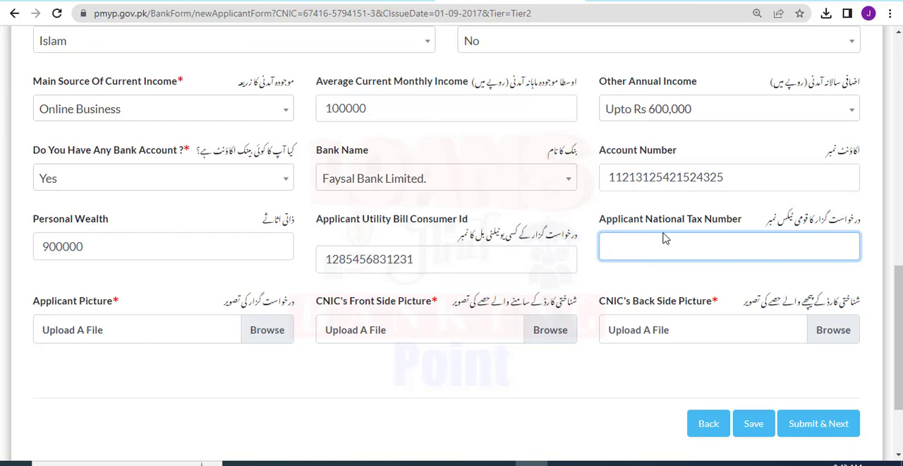
Attach the image lload (1).png from the Desktop as the Applicant Picture.
{"action": "left_click_drag", "start_coordinate": [134, 303], "coordinate": [28, 300]}
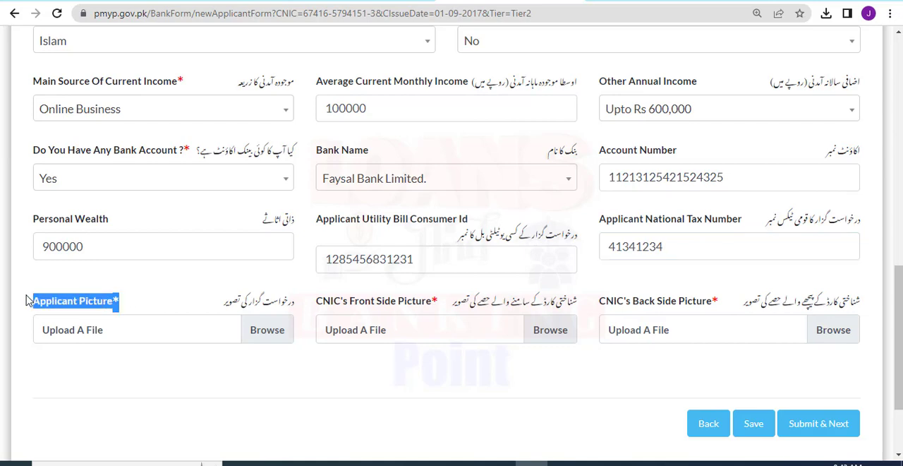
{"action": "left_click", "coordinate": [160, 300]}
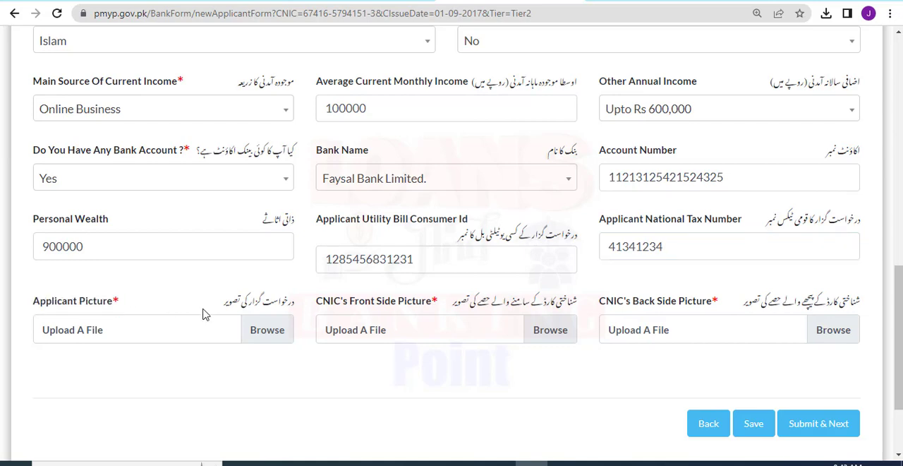
{"action": "left_click", "coordinate": [257, 330]}
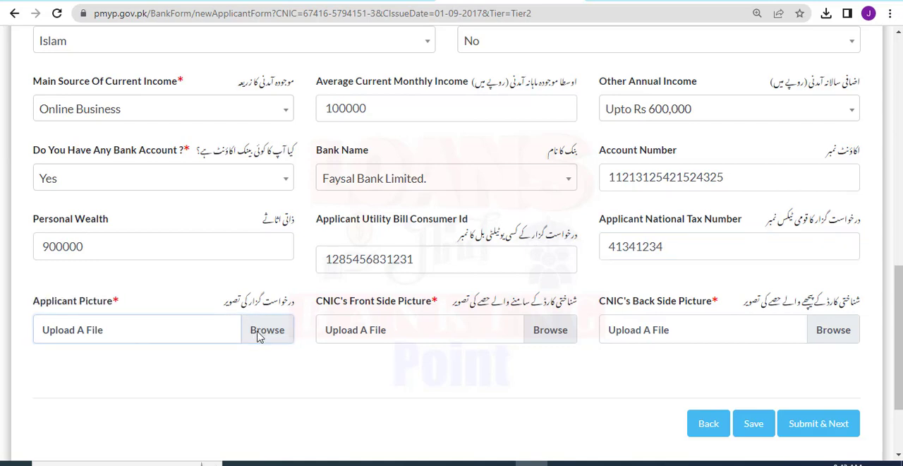
{"action": "scroll", "coordinate": [439, 204], "scroll_direction": "down", "scroll_amount": 5}
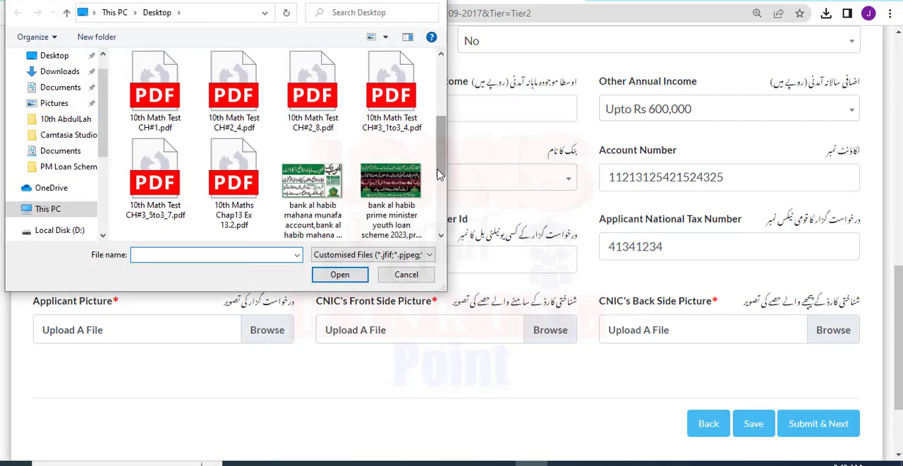
{"action": "double_click", "coordinate": [391, 91]}
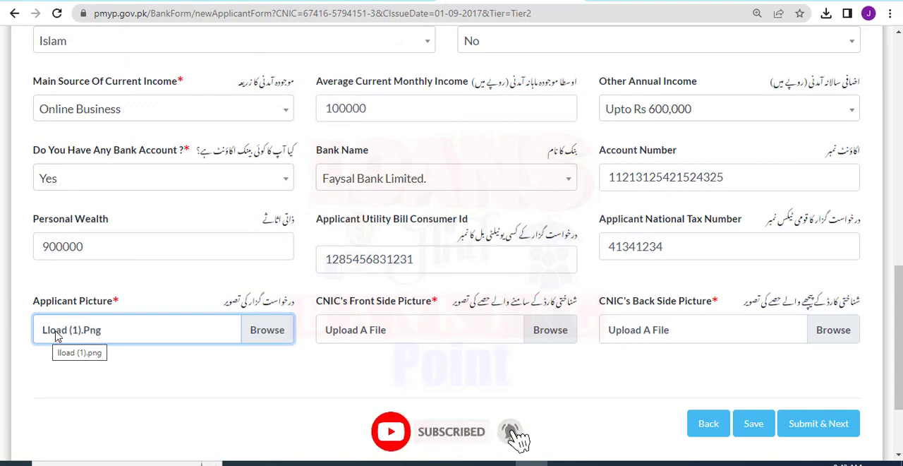
Attach lload (1).png from the Desktop as both the CNIC front side and back side pictures.
{"action": "left_click", "coordinate": [549, 331]}
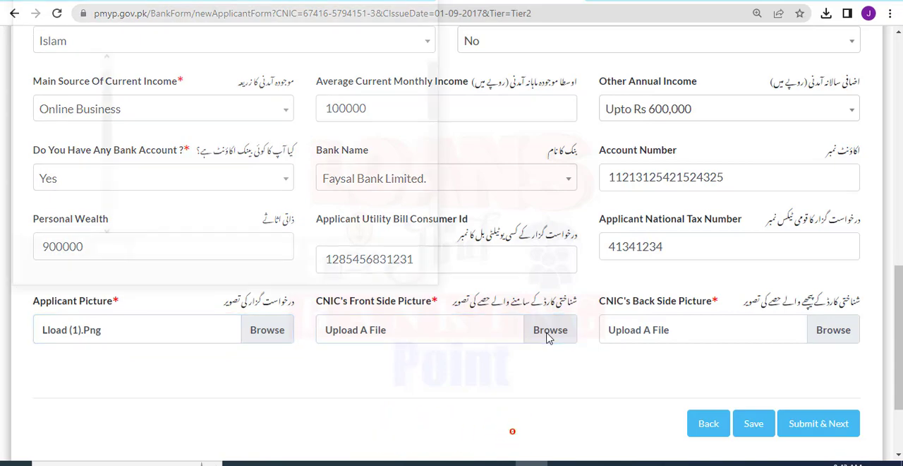
{"action": "scroll", "coordinate": [442, 191], "scroll_direction": "down", "scroll_amount": 5}
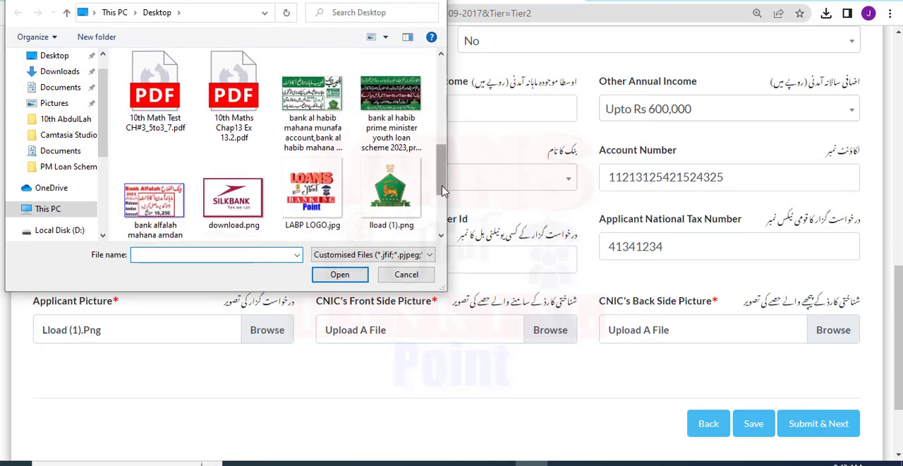
{"action": "double_click", "coordinate": [384, 130]}
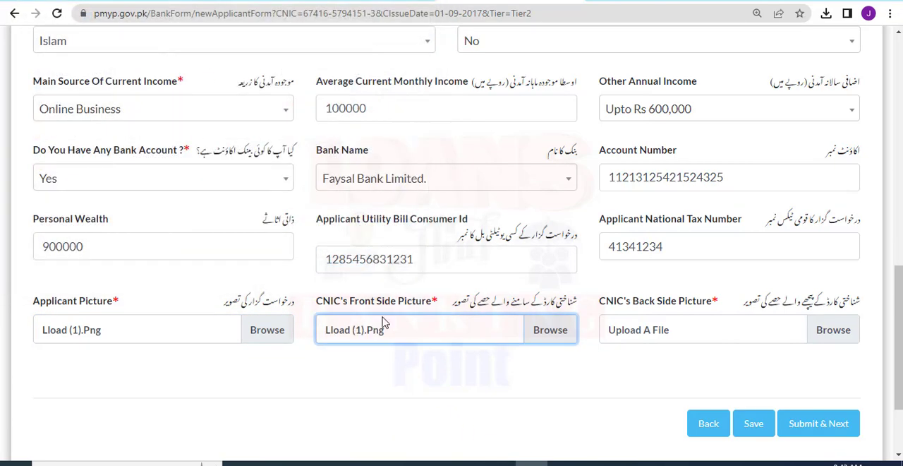
{"action": "left_click", "coordinate": [836, 330]}
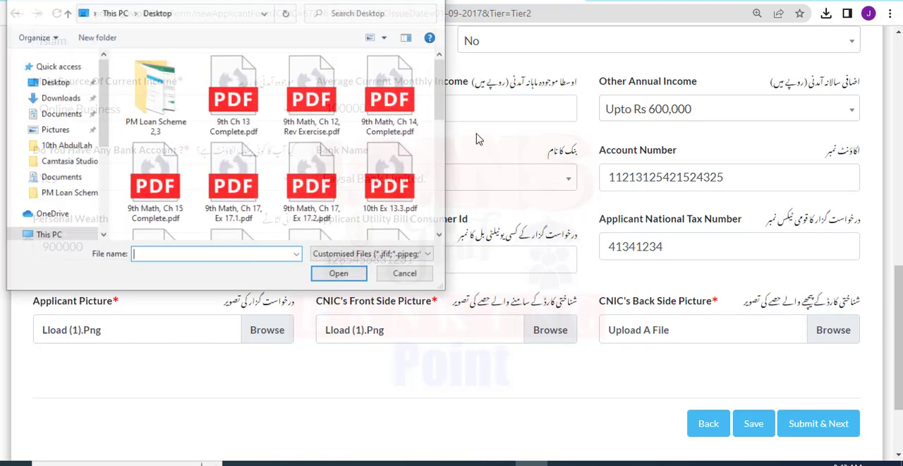
{"action": "left_click_drag", "start_coordinate": [450, 136], "coordinate": [445, 135]}
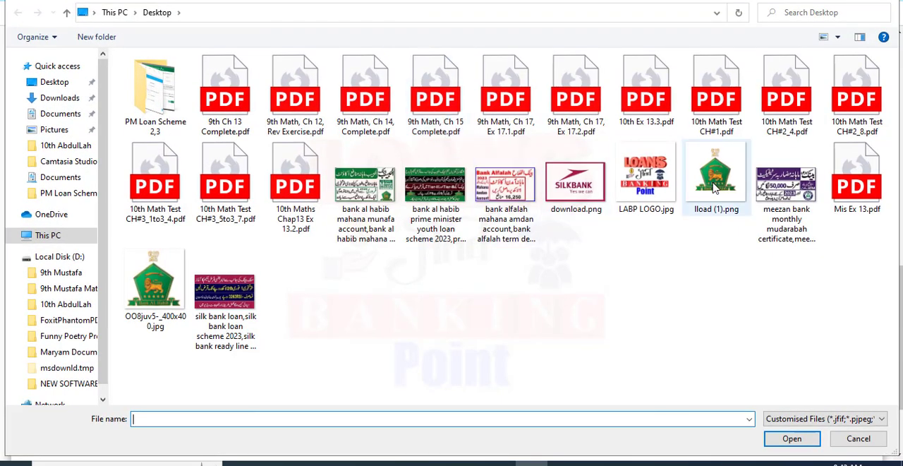
{"action": "double_click", "coordinate": [716, 180]}
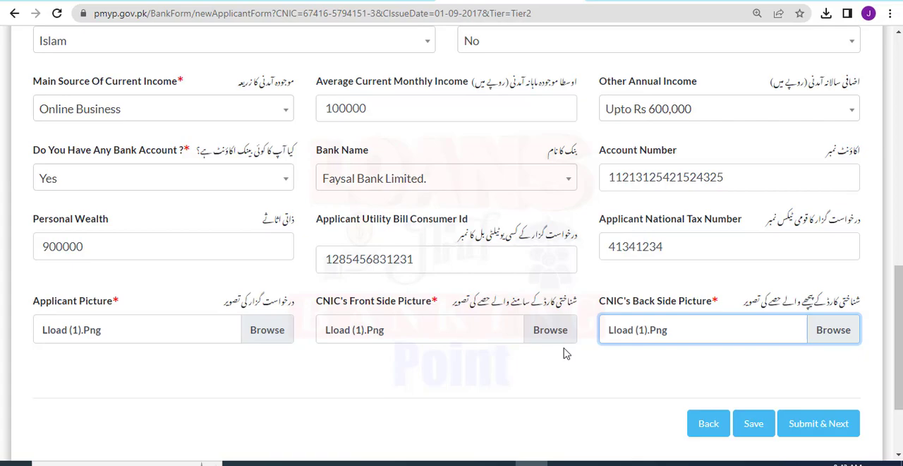
Save the completed Step 2 details and submit them to proceed to the Qualifications Detail section.
{"action": "left_click", "coordinate": [743, 425]}
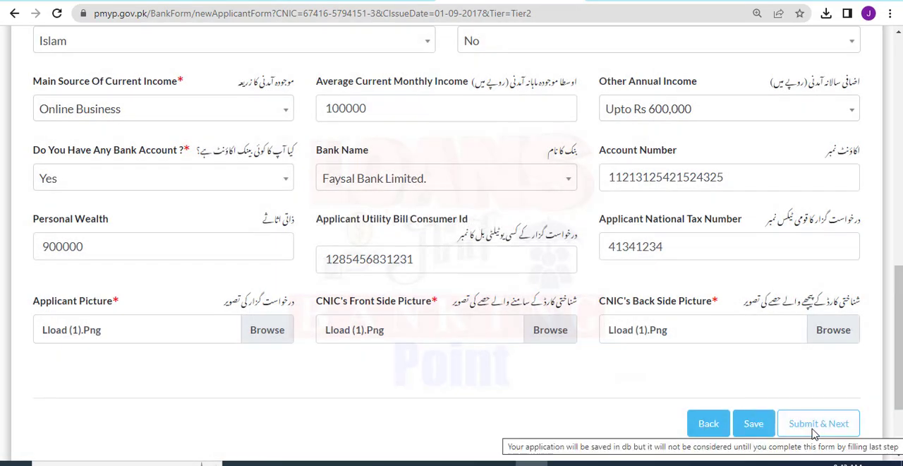
{"action": "left_click", "coordinate": [811, 428]}
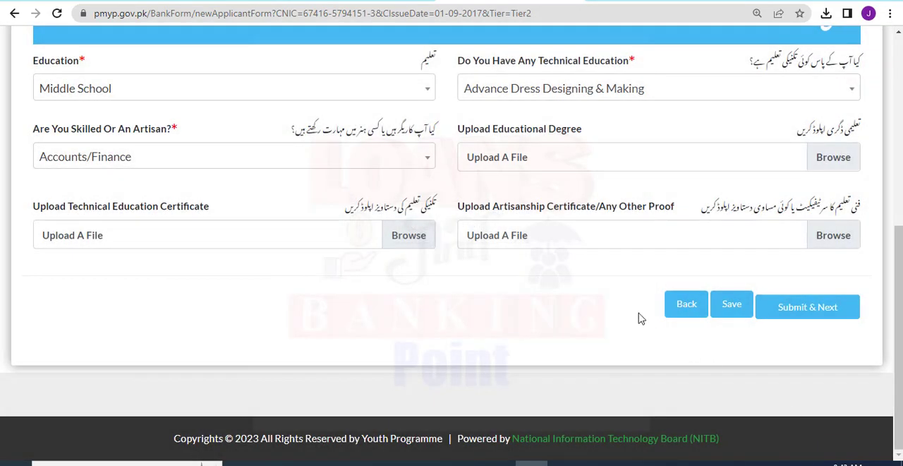
{"action": "scroll", "coordinate": [893, 233], "scroll_direction": "up", "scroll_amount": 3}
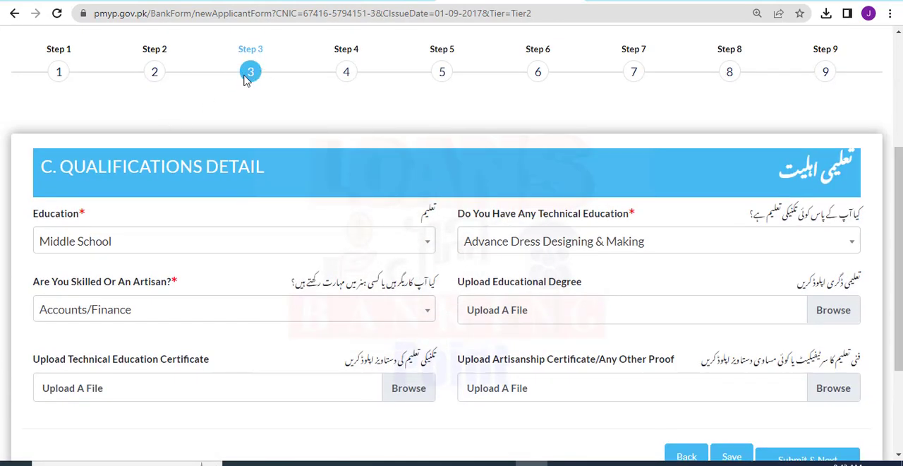
{"action": "scroll", "coordinate": [303, 111], "scroll_direction": "down", "scroll_amount": 1}
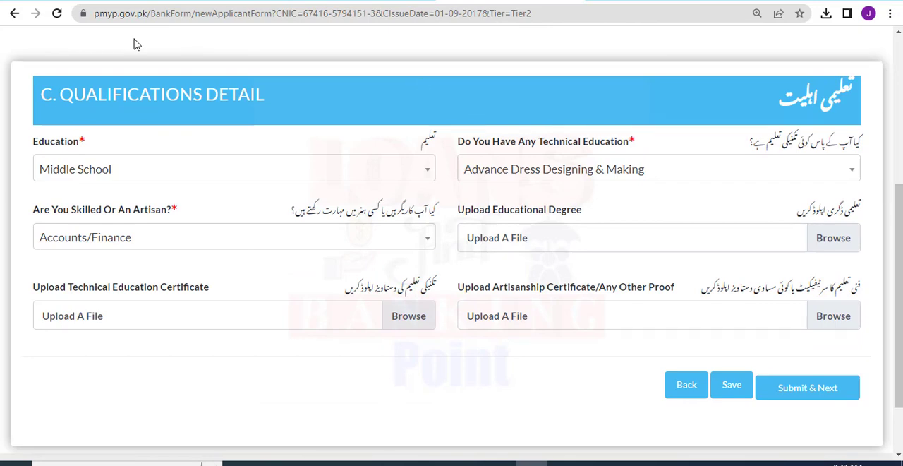
{"action": "left_click_drag", "start_coordinate": [35, 93], "coordinate": [279, 104]}
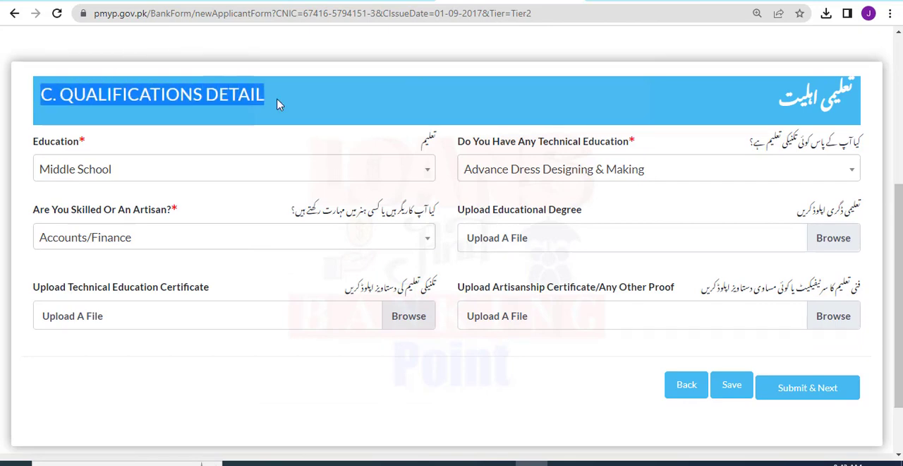
{"action": "left_click", "coordinate": [279, 105]}
Set the applicant's education to Bachelors Degree (2 Years).
{"action": "left_click_drag", "start_coordinate": [34, 142], "coordinate": [92, 149]}
{"action": "left_click", "coordinate": [91, 149]}
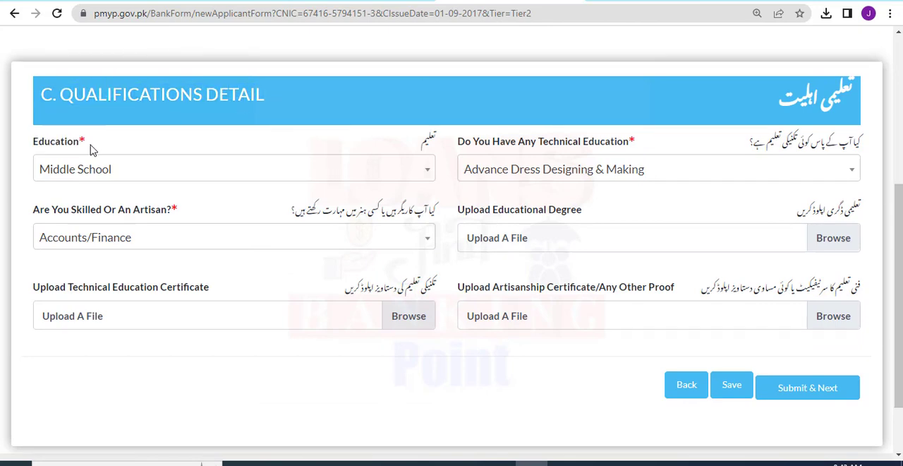
{"action": "left_click", "coordinate": [113, 170]}
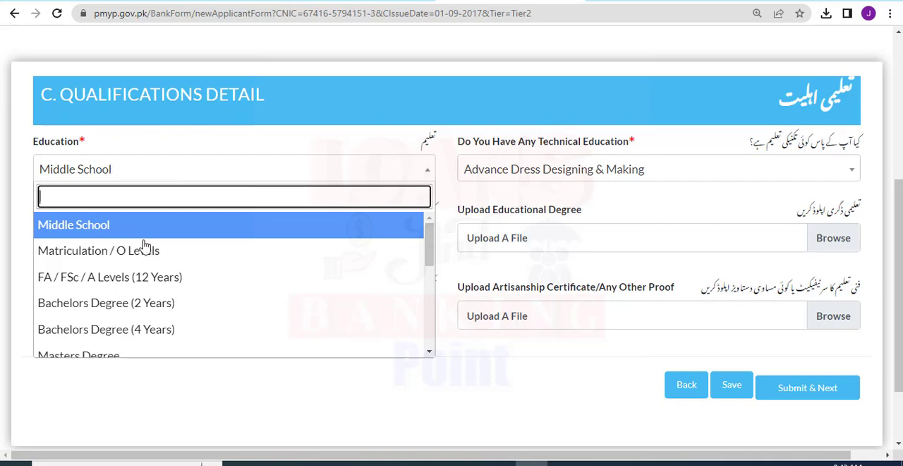
{"action": "left_click", "coordinate": [134, 304]}
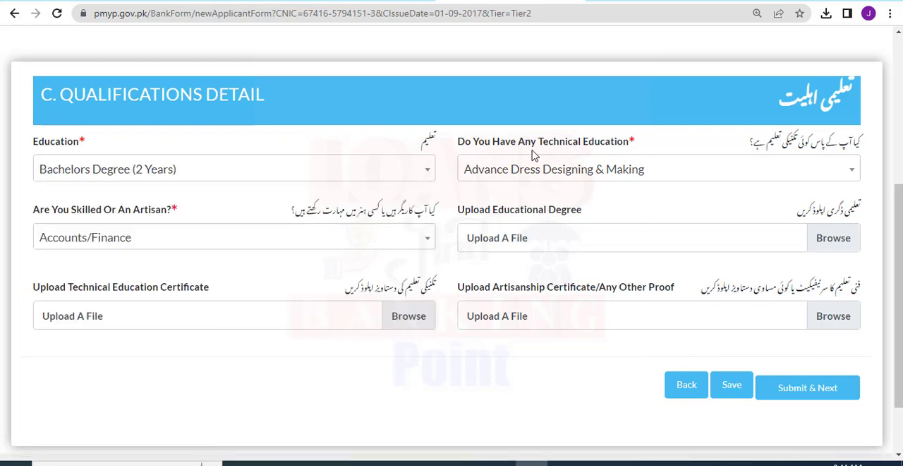
Choose B Tech as the applicant's technical education.
{"action": "left_click_drag", "start_coordinate": [457, 143], "coordinate": [638, 145]}
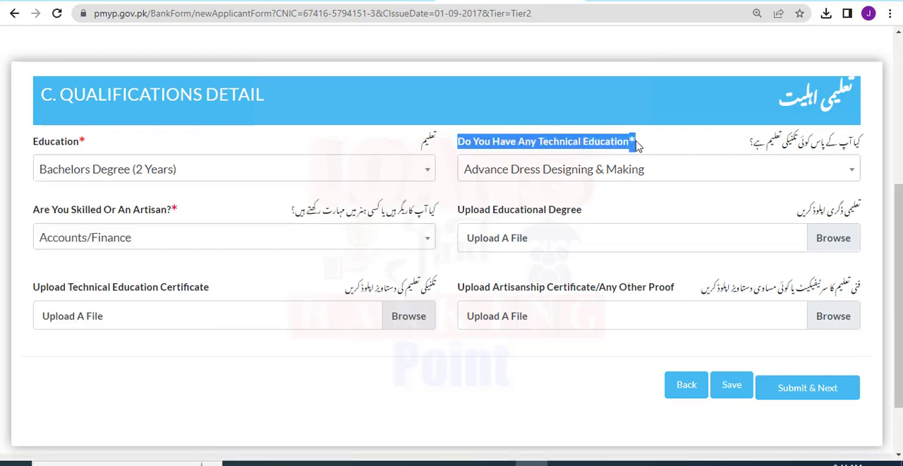
{"action": "left_click", "coordinate": [637, 145]}
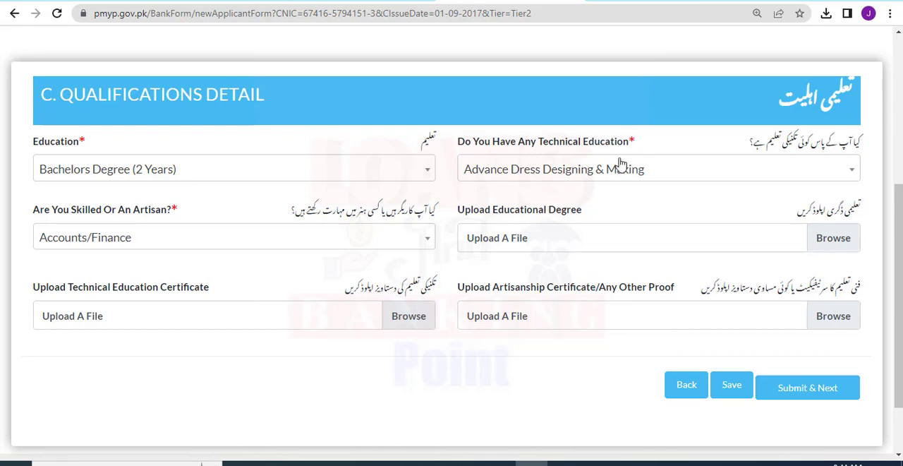
{"action": "left_click", "coordinate": [620, 169]}
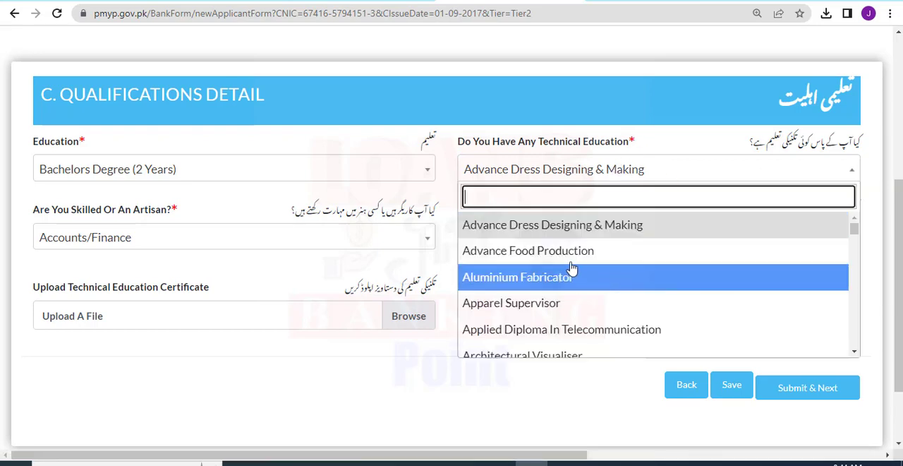
{"action": "left_click", "coordinate": [853, 248]}
{"action": "scroll", "coordinate": [854, 245], "scroll_direction": "down", "scroll_amount": 3}
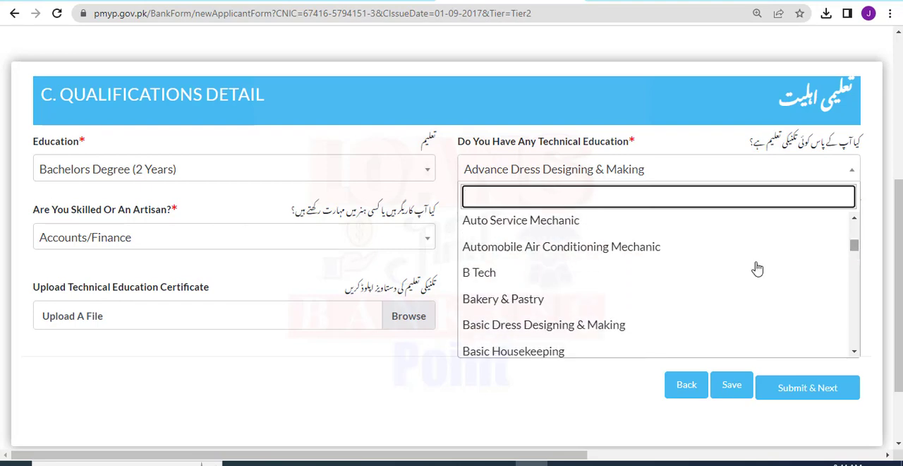
{"action": "left_click", "coordinate": [494, 325]}
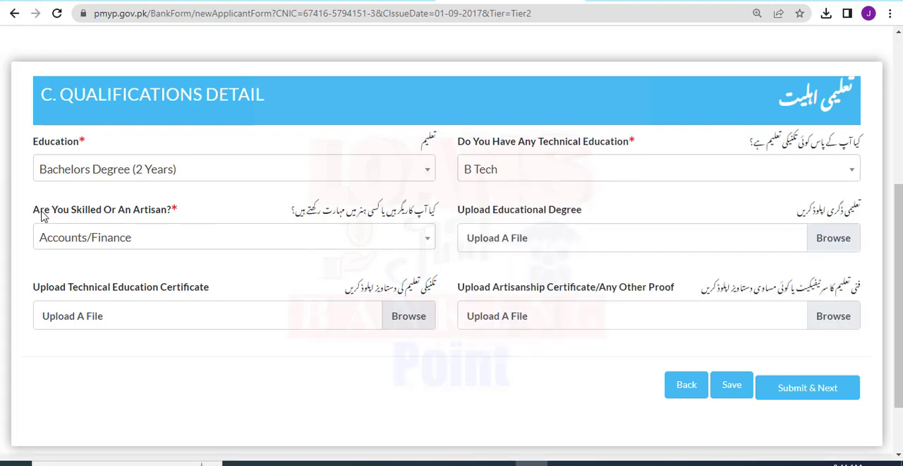
Choose Administration as the applicant's skill under the skilled or artisan question.
{"action": "left_click_drag", "start_coordinate": [28, 209], "coordinate": [191, 218]}
{"action": "left_click", "coordinate": [237, 238]}
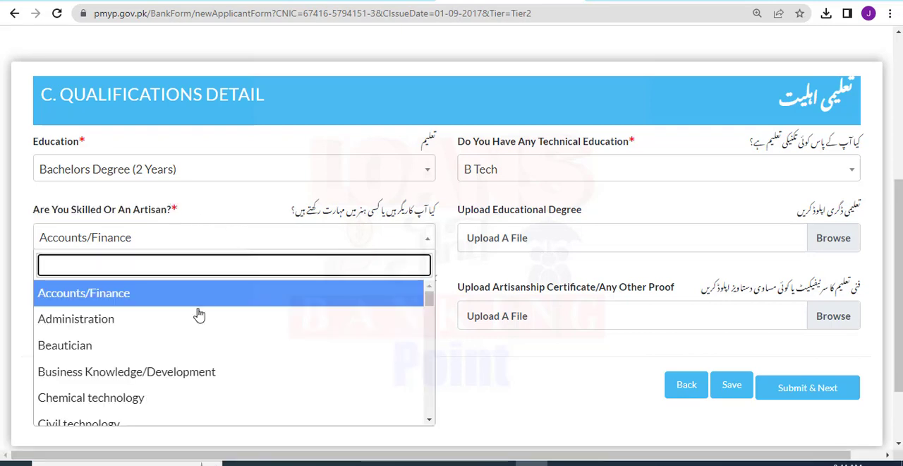
{"action": "left_click", "coordinate": [124, 318]}
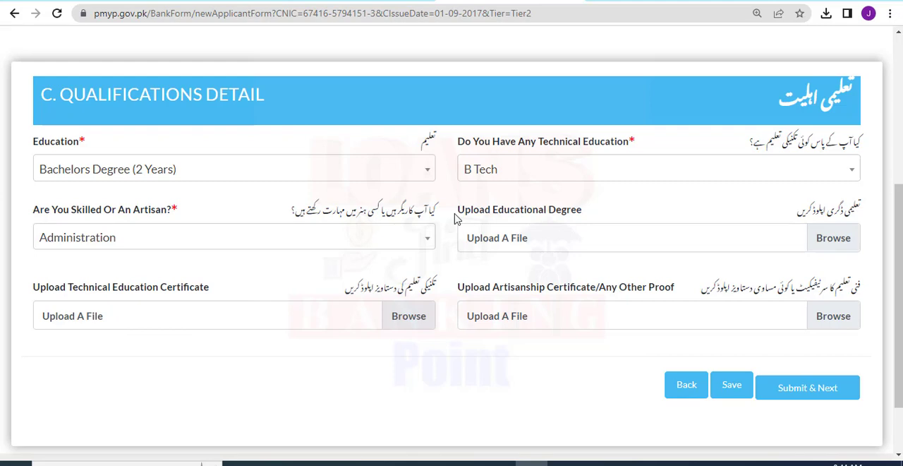
Attach download.png from the Desktop as the educational degree.
{"action": "left_click_drag", "start_coordinate": [455, 215], "coordinate": [596, 213]}
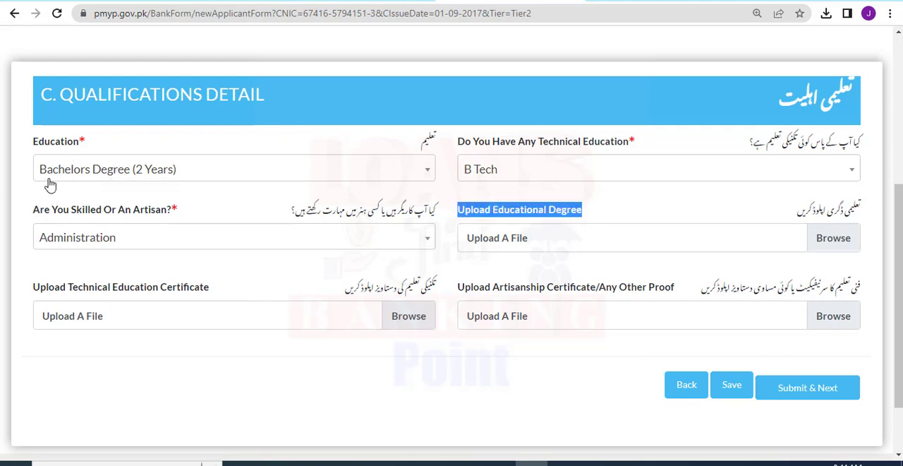
{"action": "left_click", "coordinate": [831, 239]}
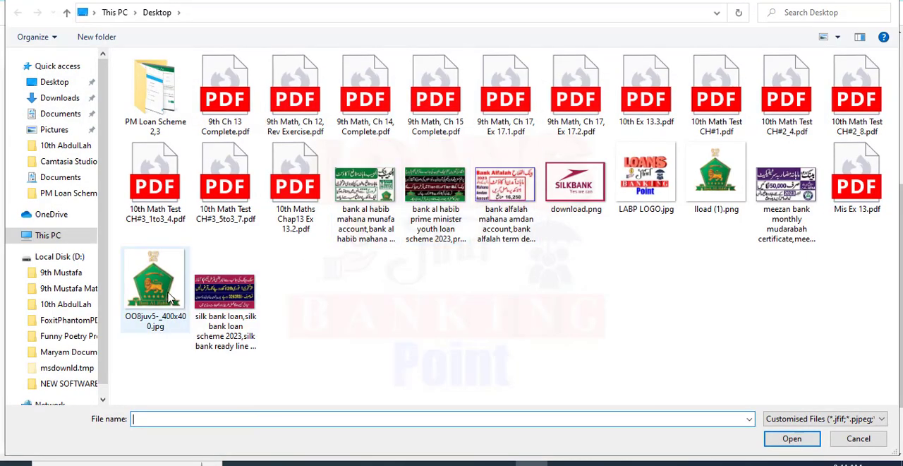
{"action": "double_click", "coordinate": [575, 185]}
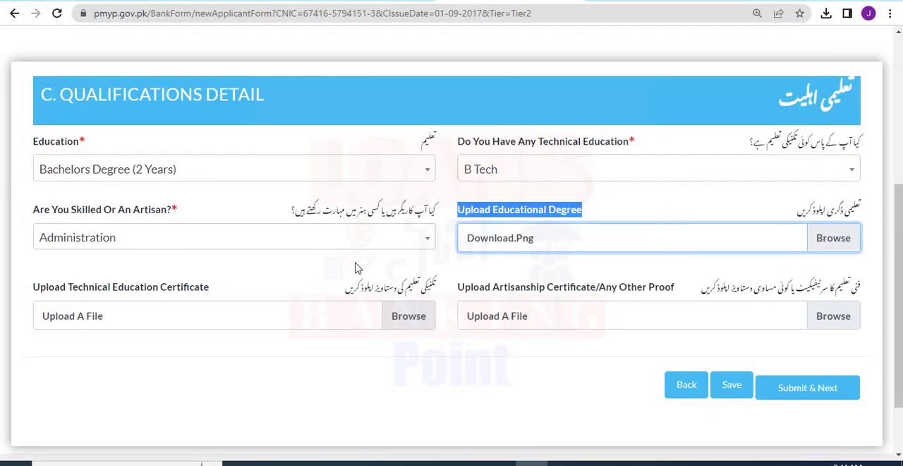
Attach lload (1).png from the Desktop as the technical education certificate.
{"action": "left_click_drag", "start_coordinate": [247, 291], "coordinate": [33, 296]}
{"action": "left_click", "coordinate": [244, 298]}
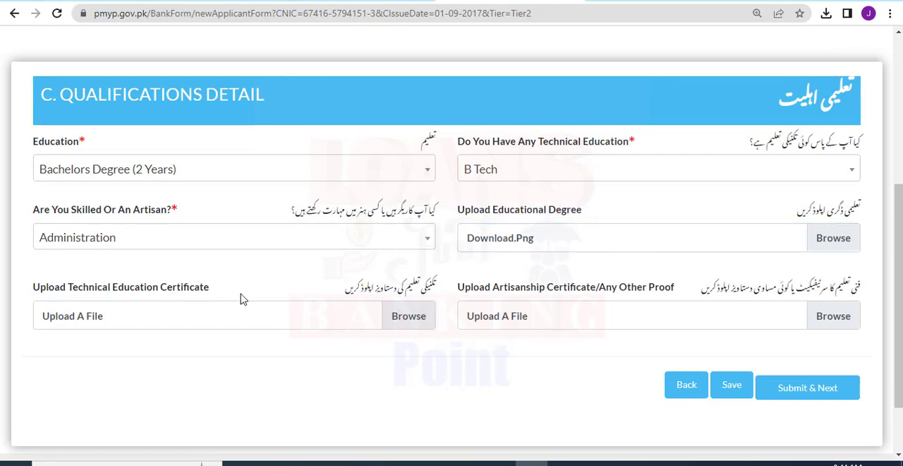
{"action": "left_click", "coordinate": [402, 316]}
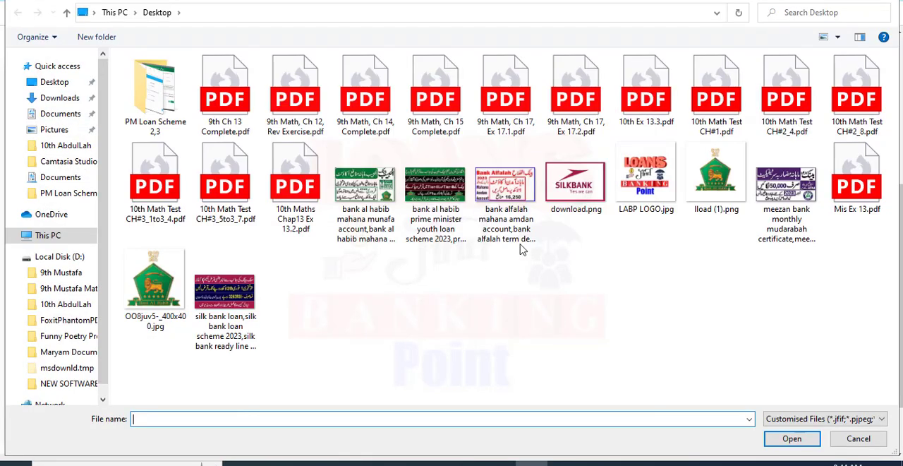
{"action": "double_click", "coordinate": [706, 190]}
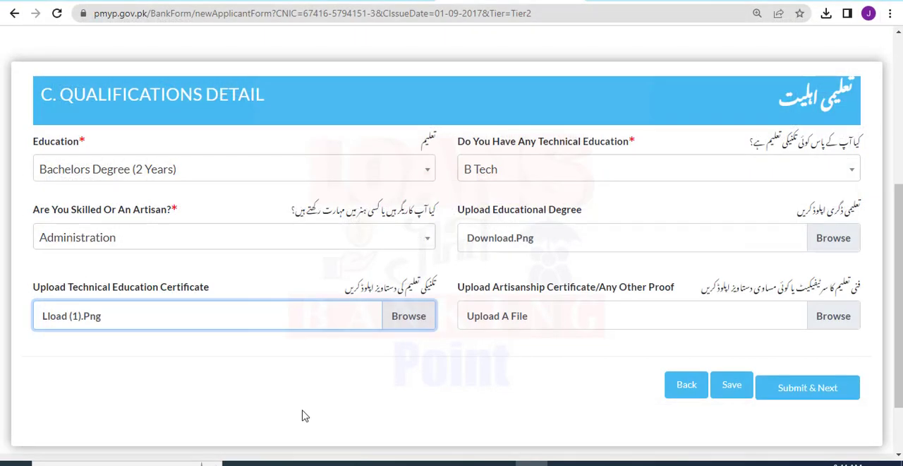
Attach OO8juv5-_400x400.jpg from the Desktop as the artisanship certificate and submit the qualifications section.
{"action": "left_click_drag", "start_coordinate": [459, 288], "coordinate": [674, 299]}
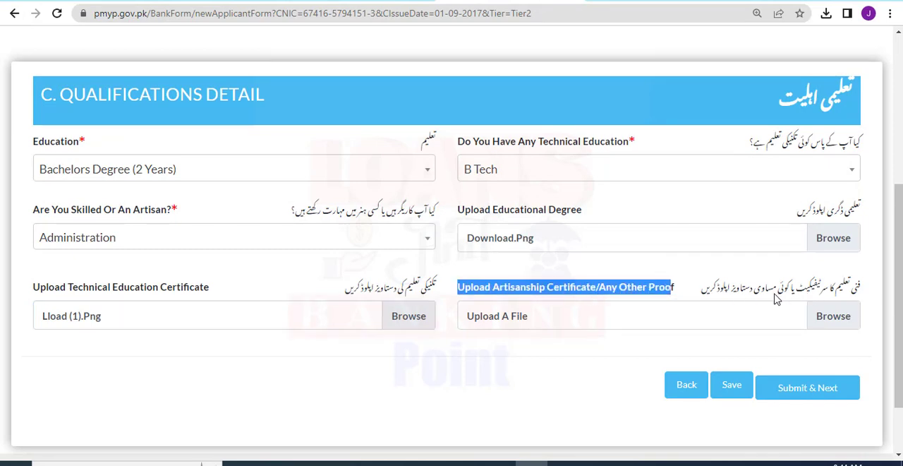
{"action": "left_click", "coordinate": [811, 315]}
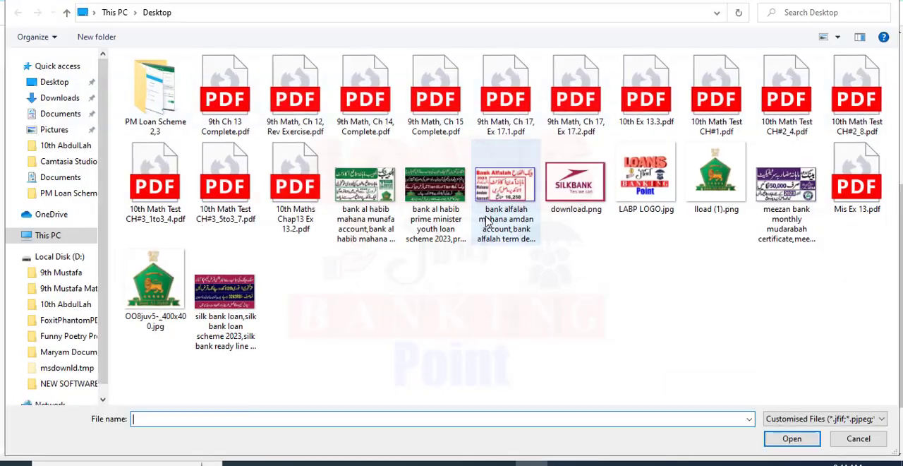
{"action": "double_click", "coordinate": [155, 286]}
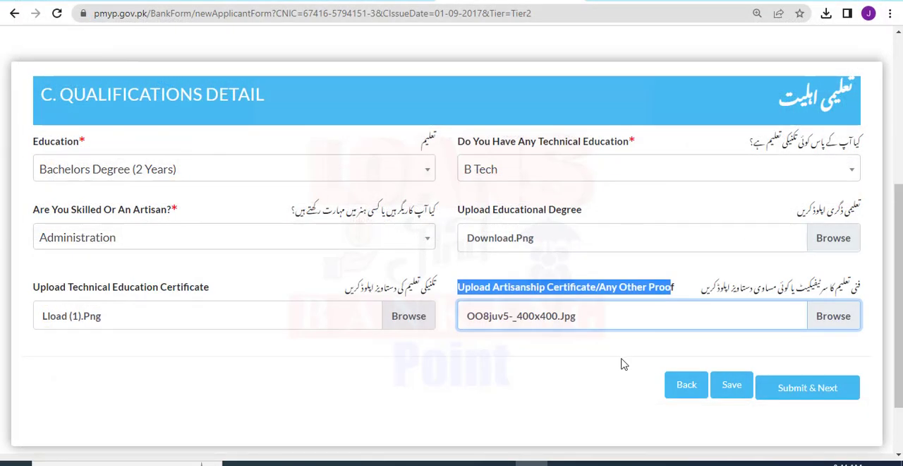
{"action": "left_click", "coordinate": [748, 385]}
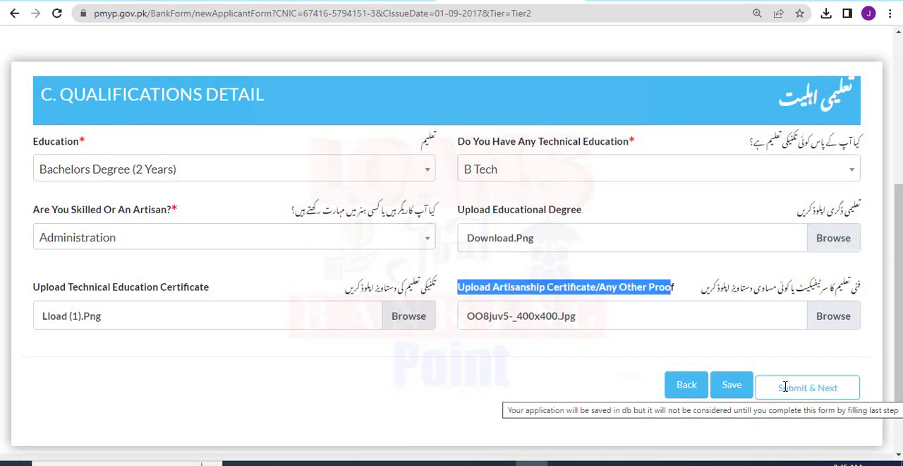
{"action": "left_click", "coordinate": [785, 386]}
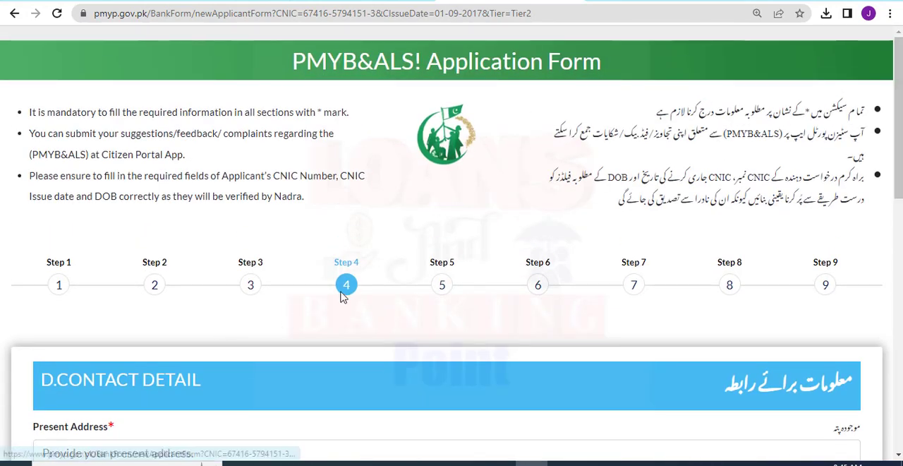
Enter the applicant's street, house number and city as the present address in the contact details.
{"action": "left_click_drag", "start_coordinate": [899, 128], "coordinate": [899, 254]}
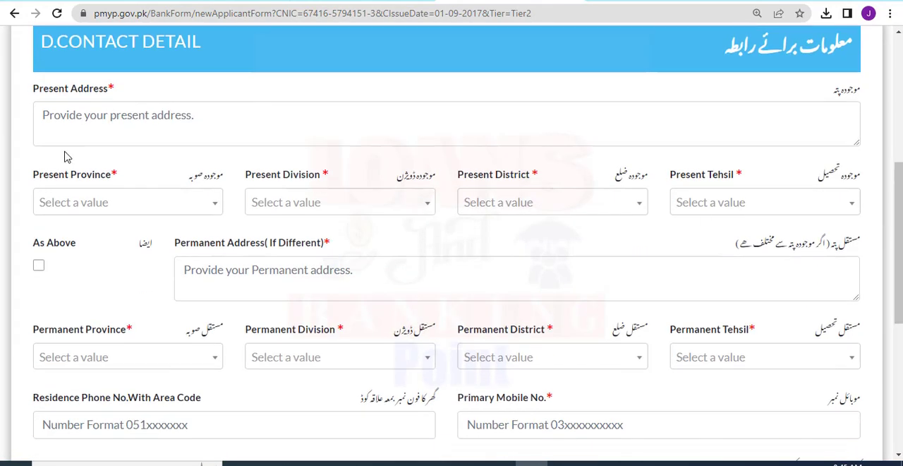
{"action": "left_click_drag", "start_coordinate": [29, 90], "coordinate": [129, 94]}
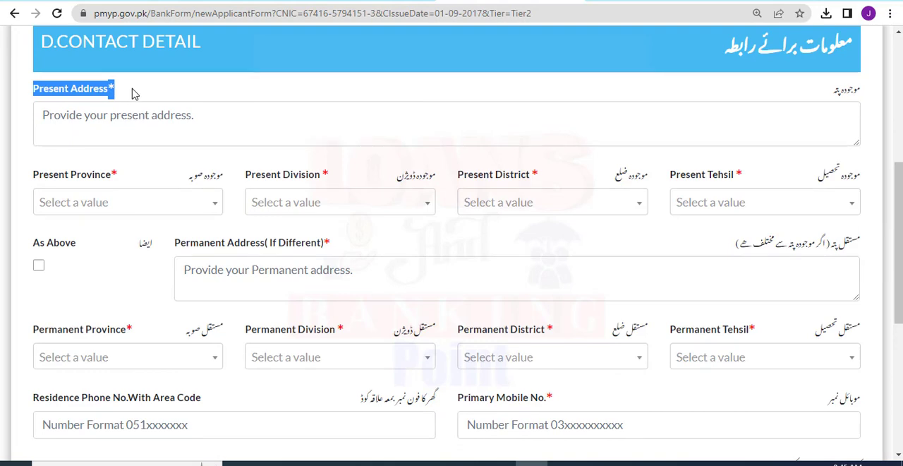
{"action": "left_click", "coordinate": [134, 93]}
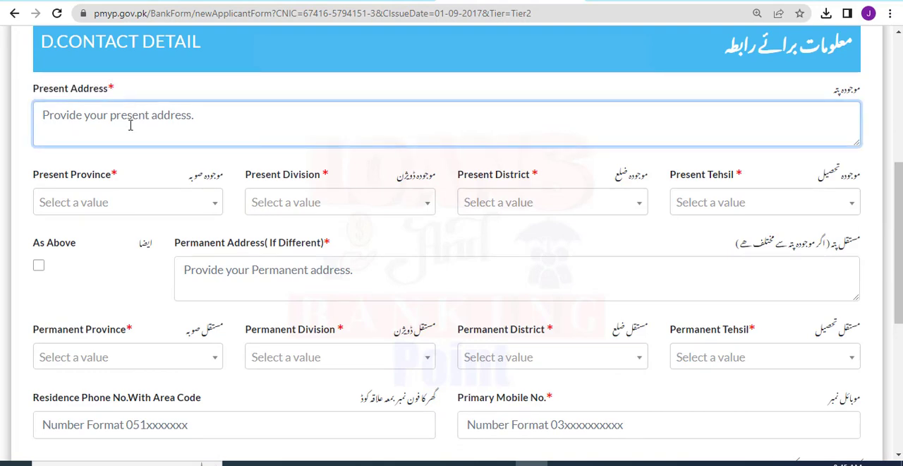
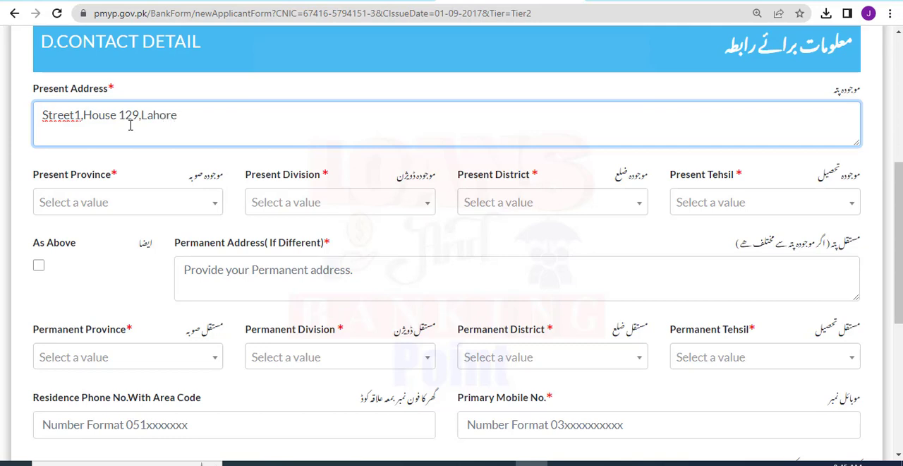
Set the present province to Punjab and the present division to Faisalabad.
{"action": "left_click_drag", "start_coordinate": [39, 180], "coordinate": [117, 175]}
{"action": "left_click", "coordinate": [116, 177]}
{"action": "left_click", "coordinate": [133, 201]}
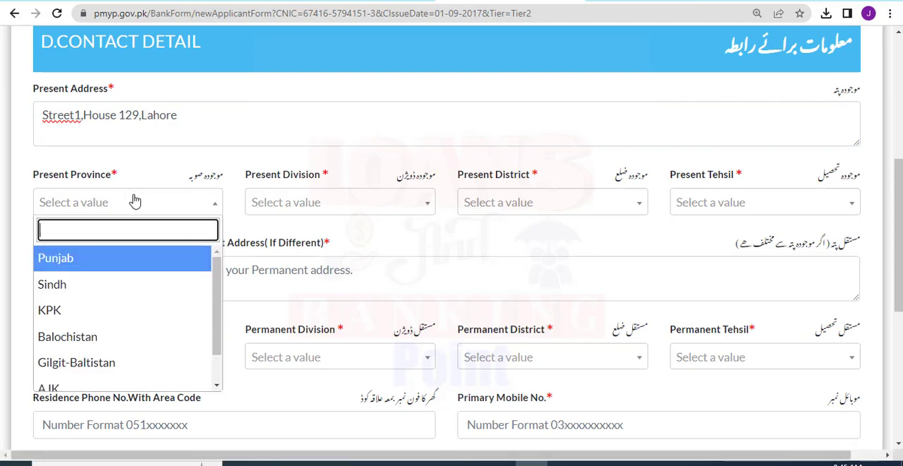
{"action": "left_click", "coordinate": [81, 259]}
{"action": "left_click", "coordinate": [270, 203]}
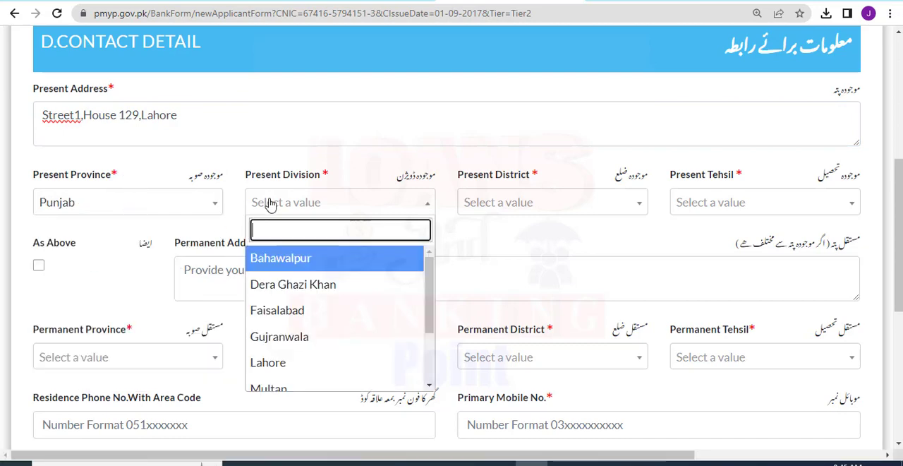
{"action": "left_click", "coordinate": [288, 314]}
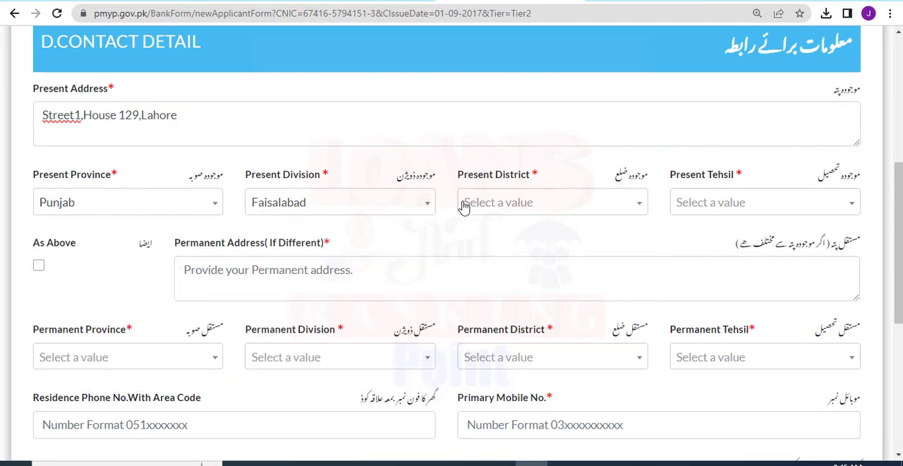
Set the present district to Faisalabad and the present tehsil to Faisalabad City.
{"action": "left_click_drag", "start_coordinate": [459, 176], "coordinate": [629, 162]}
{"action": "left_click", "coordinate": [541, 186]}
{"action": "left_click", "coordinate": [537, 200]}
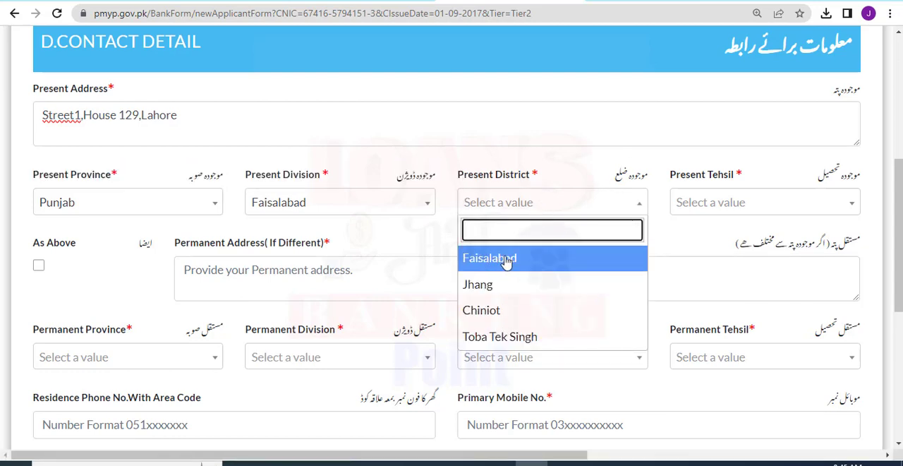
{"action": "left_click", "coordinate": [544, 260]}
{"action": "left_click", "coordinate": [693, 203]}
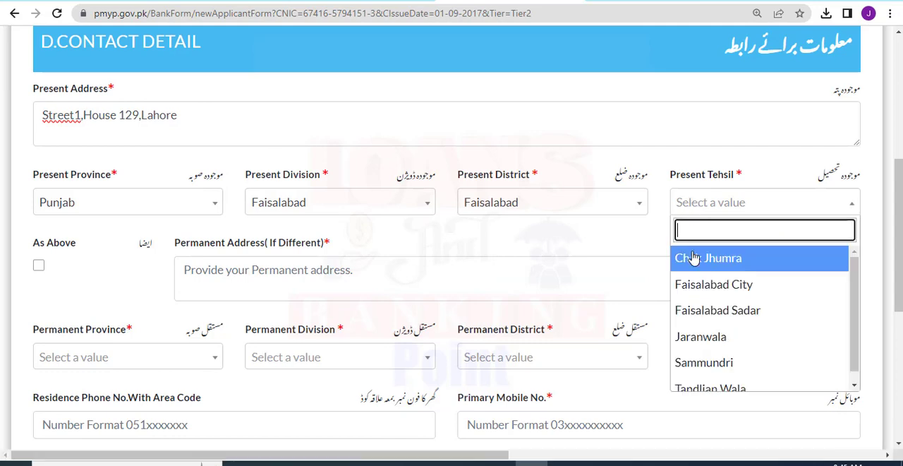
{"action": "left_click", "coordinate": [703, 284]}
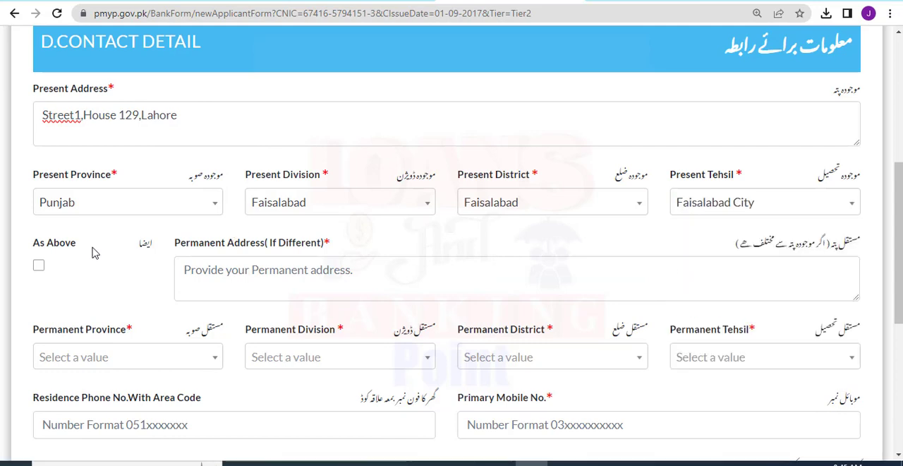
Mark the permanent address as the same as the present address above.
{"action": "left_click_drag", "start_coordinate": [32, 175], "coordinate": [123, 181]}
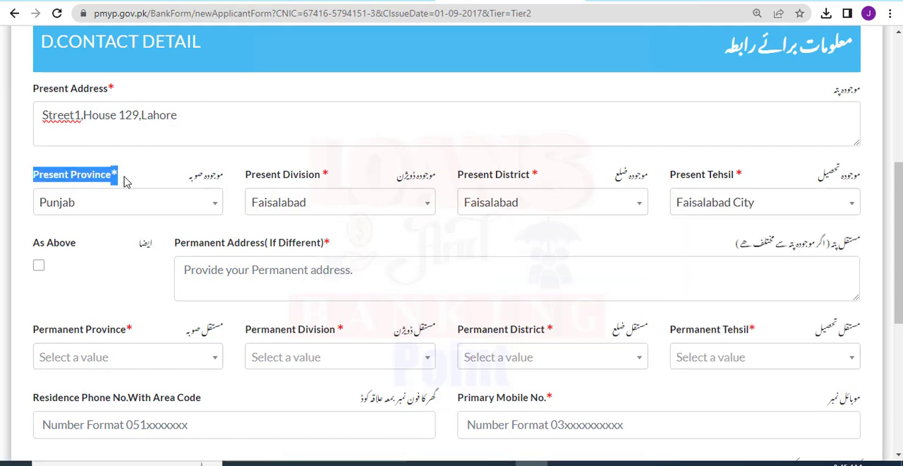
{"action": "left_click_drag", "start_coordinate": [171, 247], "coordinate": [297, 246]}
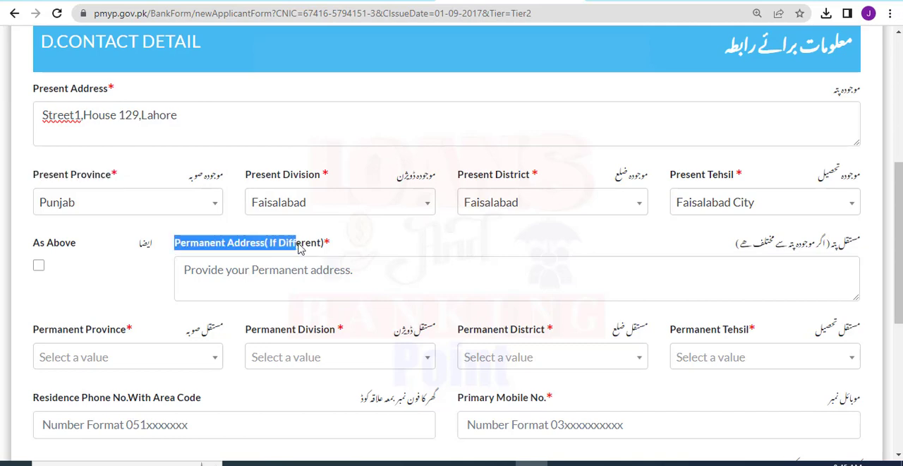
{"action": "left_click", "coordinate": [38, 265]}
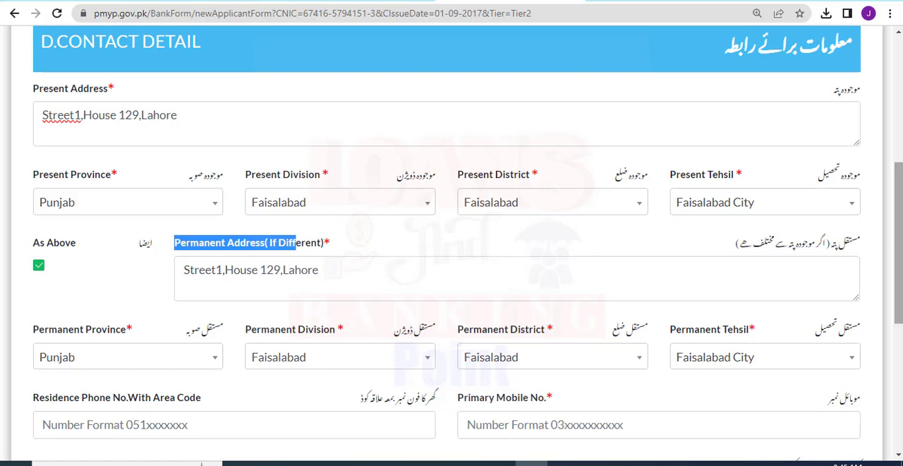
Enter the applicant's residence phone number with its area code.
{"action": "scroll", "coordinate": [300, 276], "scroll_direction": "down", "scroll_amount": 4}
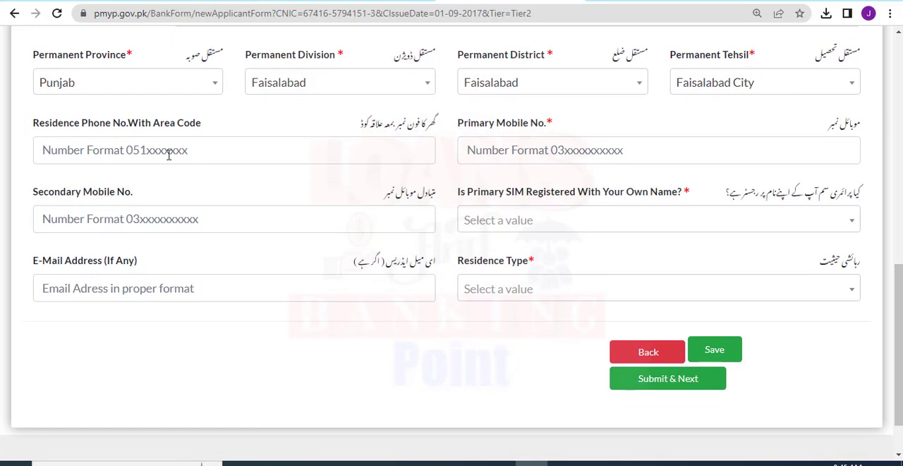
{"action": "left_click_drag", "start_coordinate": [30, 123], "coordinate": [207, 134]}
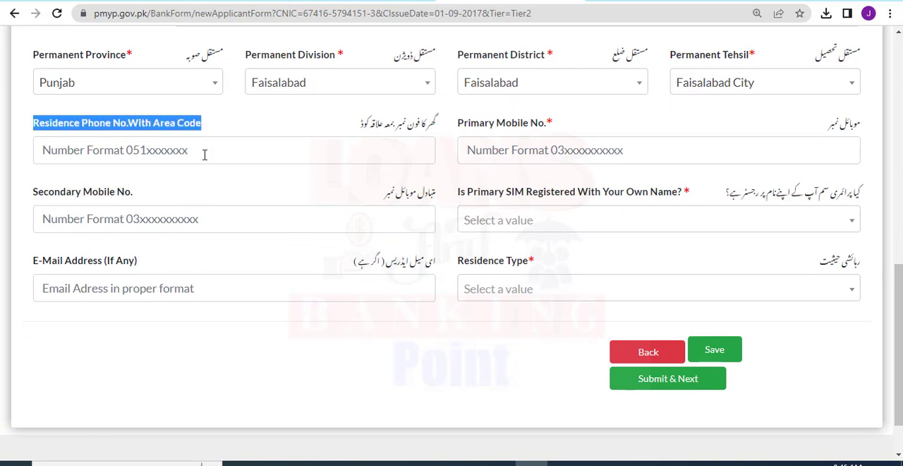
{"action": "left_click", "coordinate": [205, 155]}
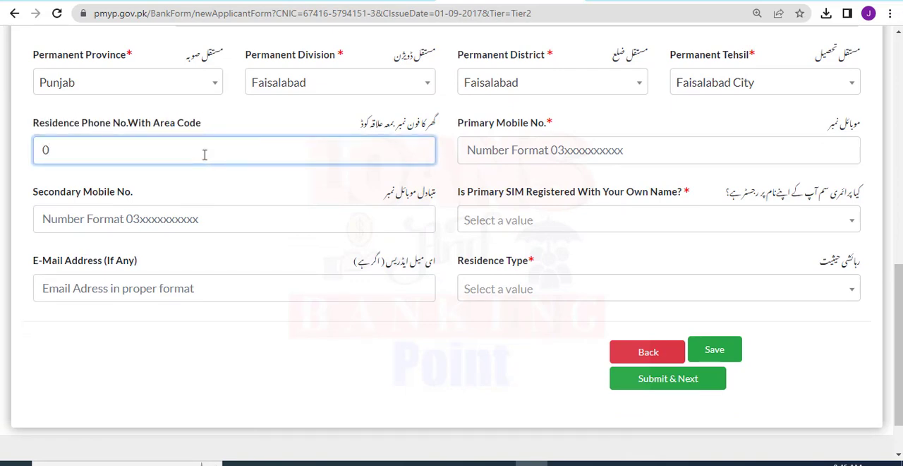
Enter the applicant's primary mobile number.
{"action": "left_click", "coordinate": [529, 148]}
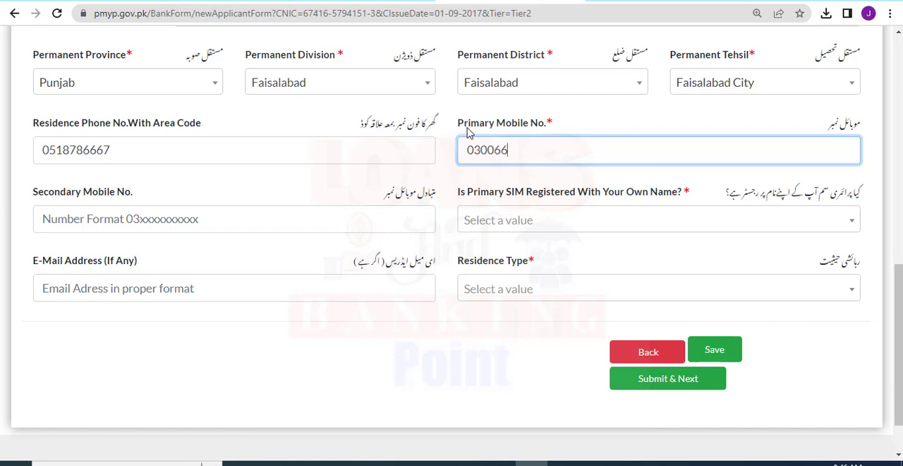
Enter the applicant's secondary mobile number.
{"action": "left_click_drag", "start_coordinate": [134, 193], "coordinate": [7, 193]}
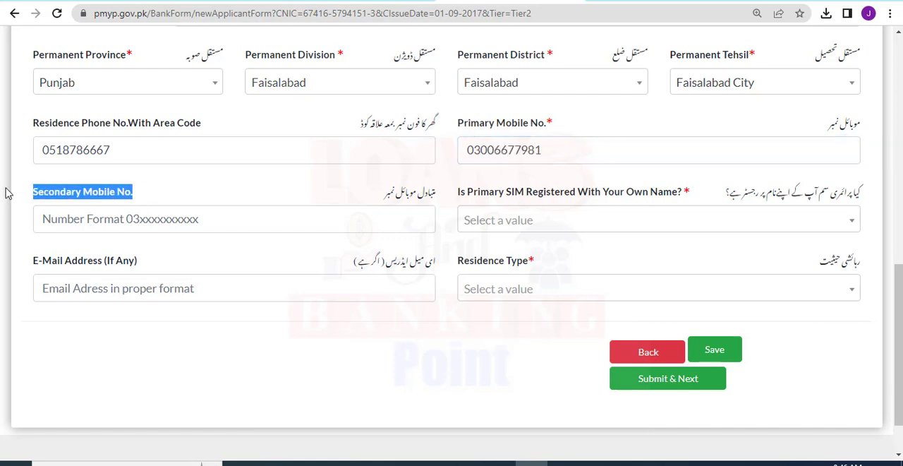
{"action": "left_click", "coordinate": [96, 218]}
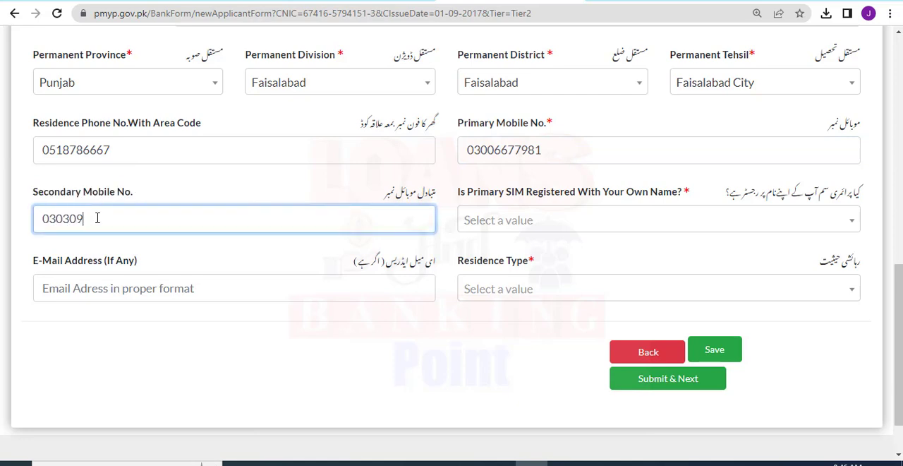
Answer the question whether the primary SIM is registered in the applicant's own name.
{"action": "left_click_drag", "start_coordinate": [459, 192], "coordinate": [691, 202]}
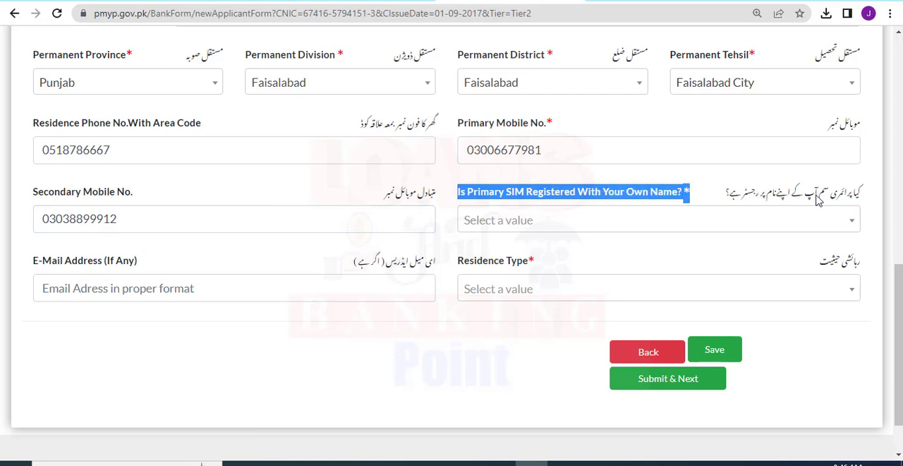
{"action": "left_click_drag", "start_coordinate": [554, 124], "coordinate": [442, 125]}
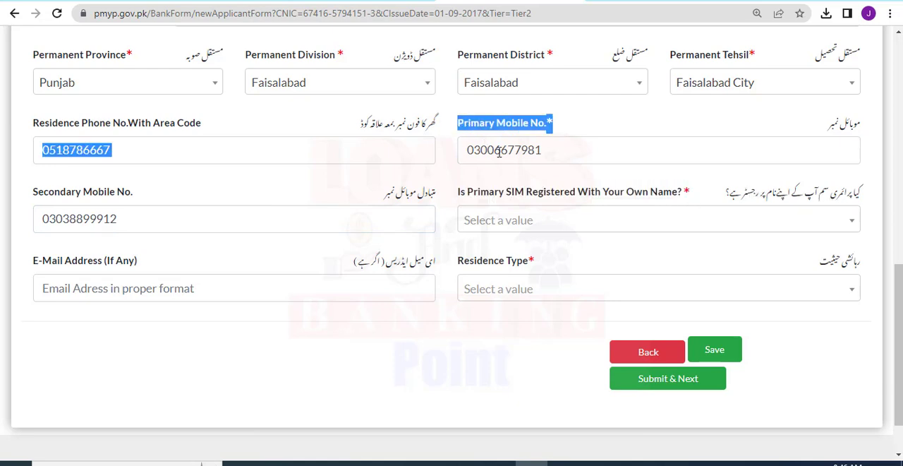
{"action": "left_click_drag", "start_coordinate": [479, 187], "coordinate": [546, 195]}
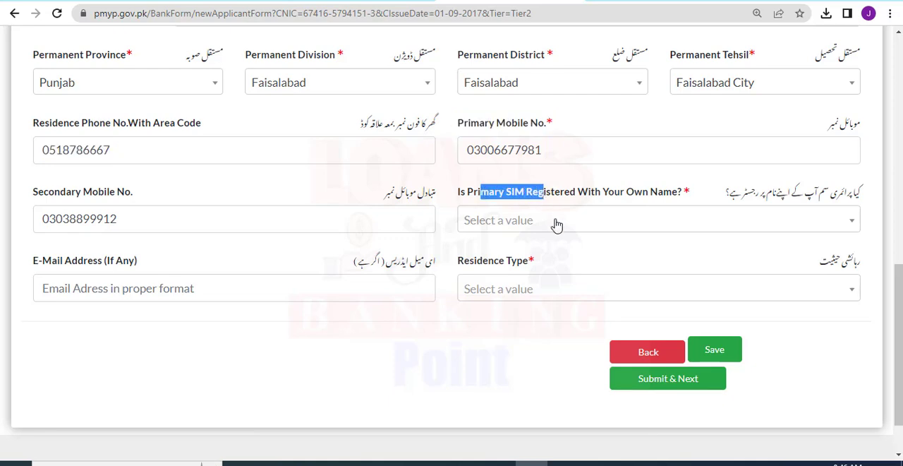
{"action": "left_click", "coordinate": [555, 225]}
{"action": "left_click", "coordinate": [486, 301]}
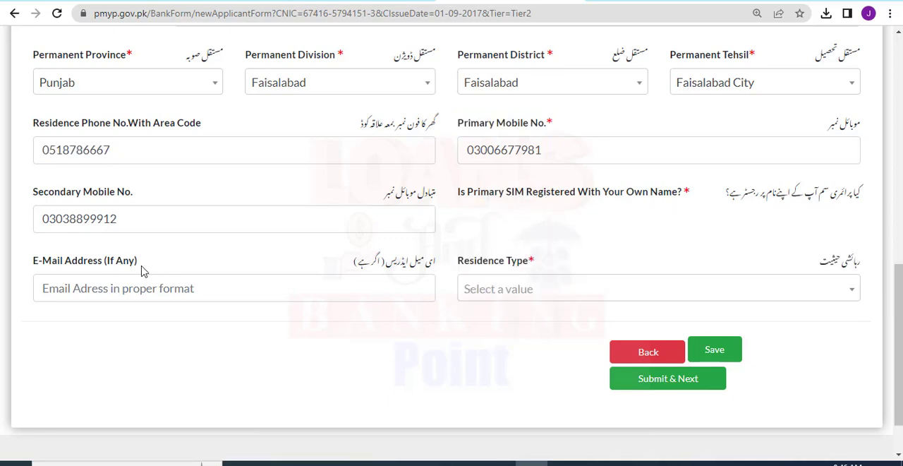
Fill in the applicant's e-mail address in the contact details.
{"action": "left_click_drag", "start_coordinate": [34, 260], "coordinate": [111, 263]}
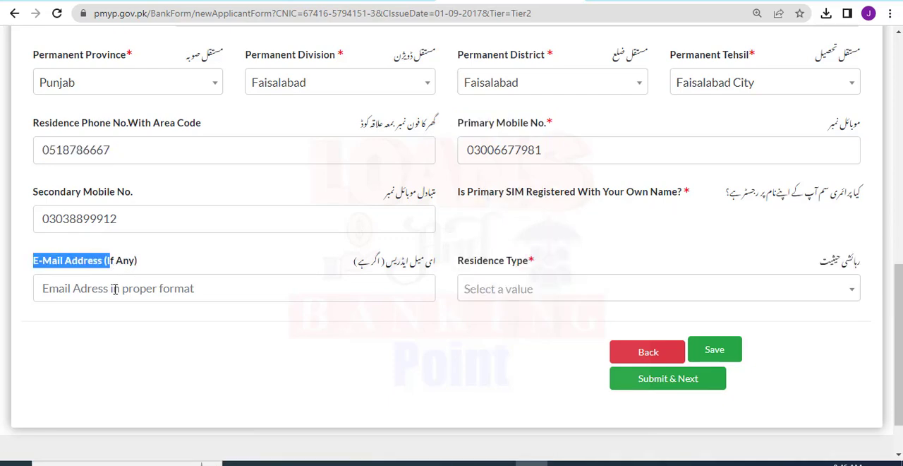
{"action": "left_click", "coordinate": [115, 288]}
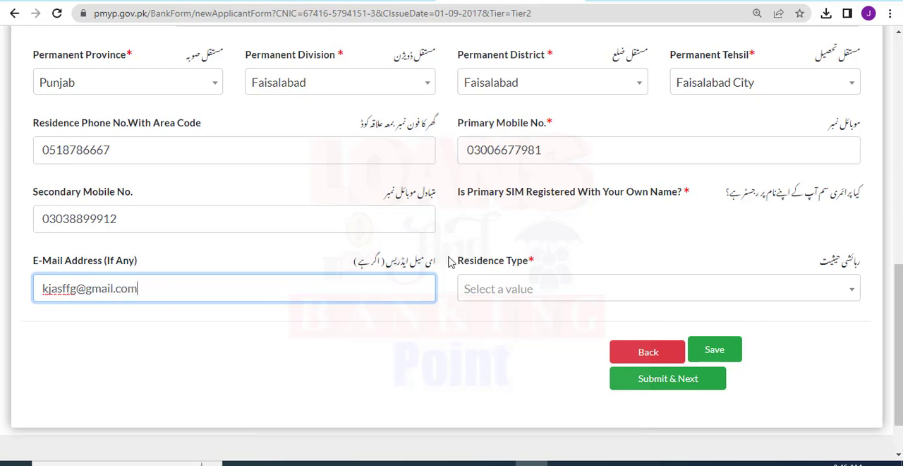
Set the residence type to Own in the contact details.
{"action": "left_click_drag", "start_coordinate": [451, 260], "coordinate": [536, 288]}
{"action": "left_click", "coordinate": [533, 293]}
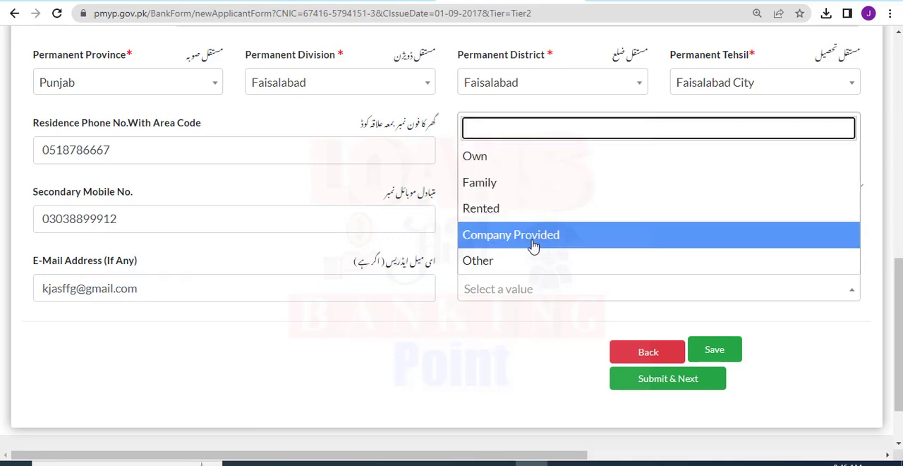
{"action": "left_click", "coordinate": [515, 157]}
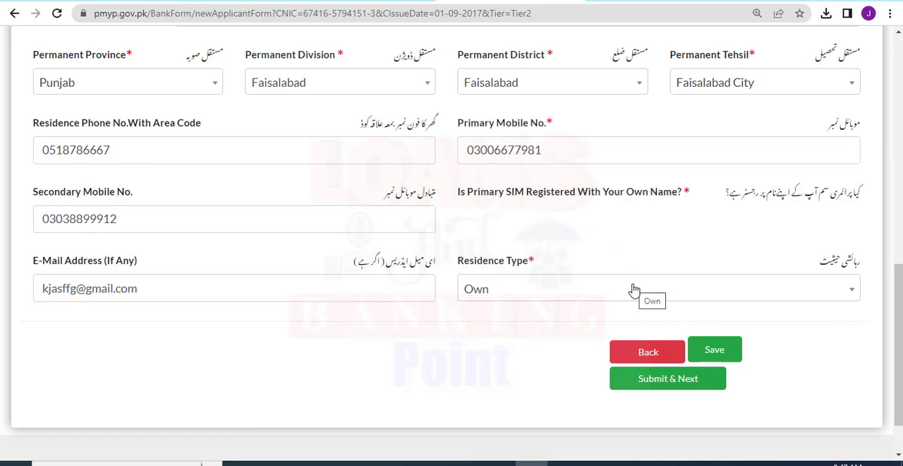
Save the completed contact section and submit it to move on to the business information section.
{"action": "left_click", "coordinate": [719, 350]}
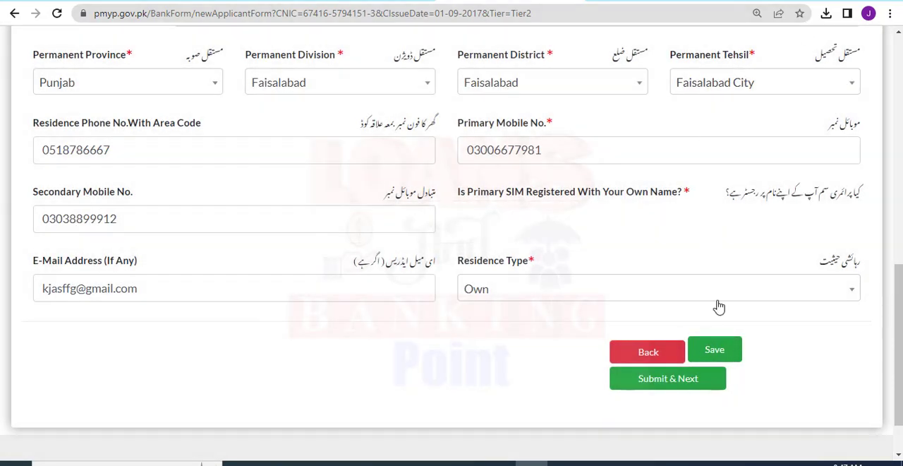
{"action": "left_click", "coordinate": [666, 379]}
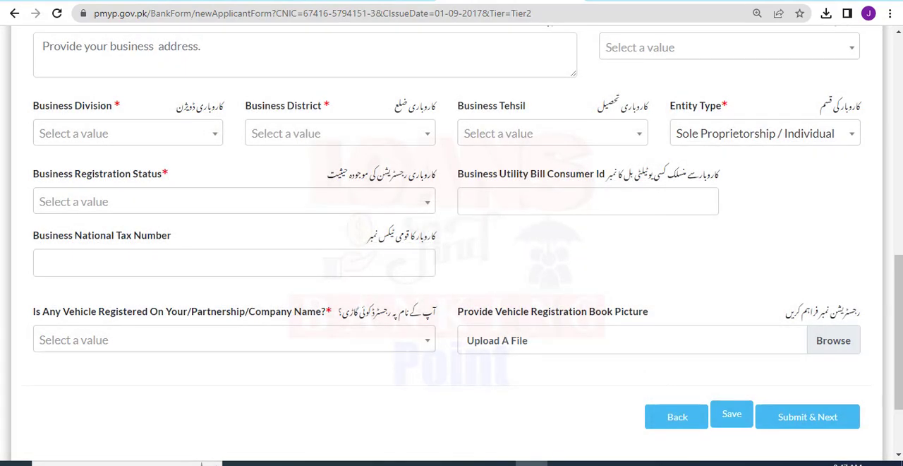
{"action": "scroll", "coordinate": [452, 243], "scroll_direction": "up", "scroll_amount": 5}
{"action": "scroll", "coordinate": [452, 243], "scroll_direction": "up", "scroll_amount": 3}
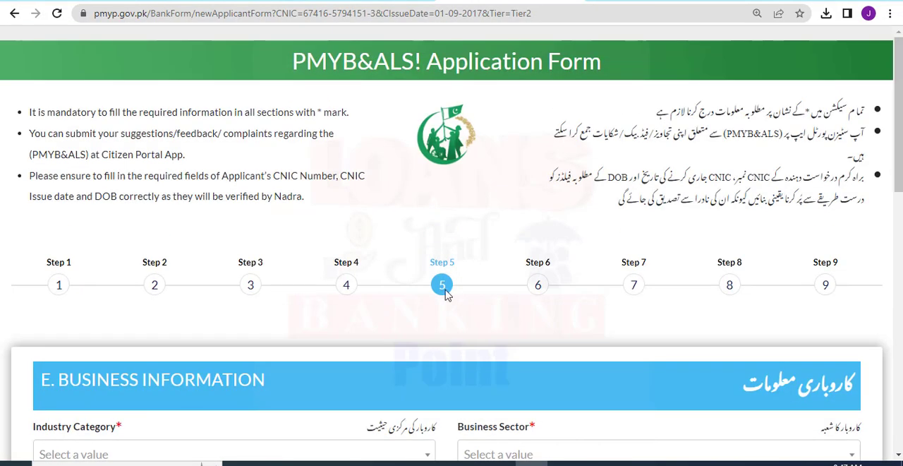
{"action": "scroll", "coordinate": [536, 269], "scroll_direction": "down", "scroll_amount": 4}
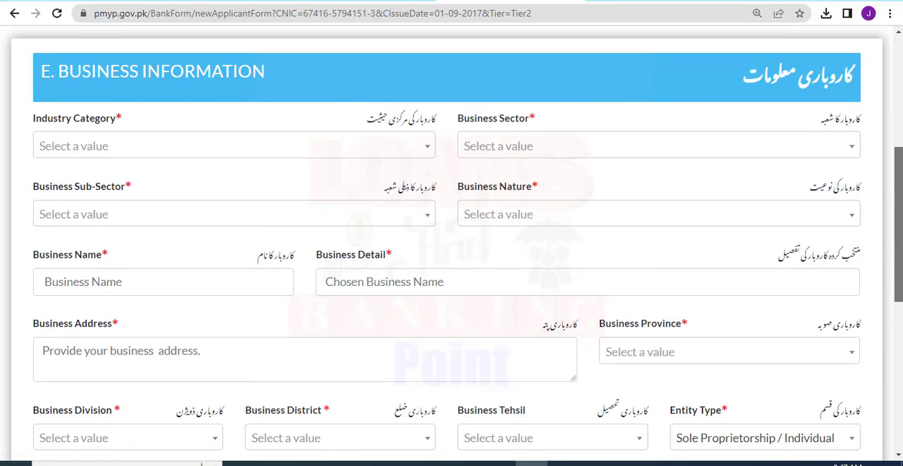
Set the industry category to Manufacturing and the business sector to Construction.
{"action": "left_click_drag", "start_coordinate": [38, 70], "coordinate": [275, 79]}
{"action": "left_click", "coordinate": [280, 116]}
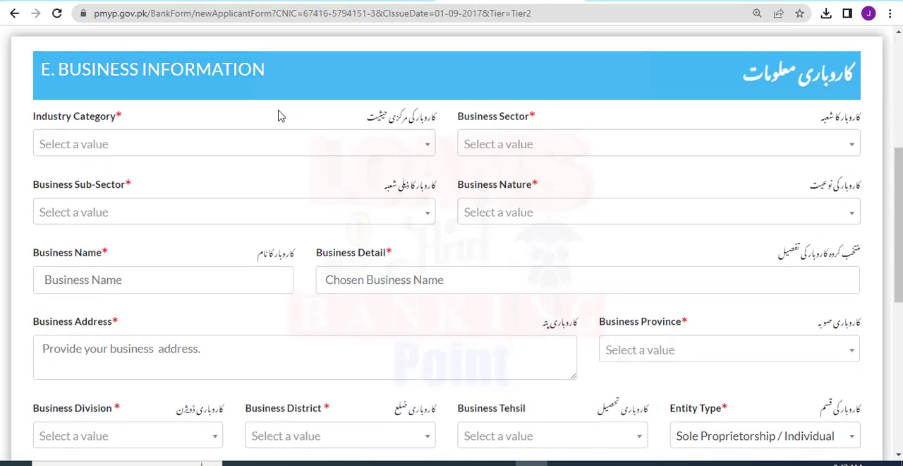
{"action": "left_click_drag", "start_coordinate": [34, 120], "coordinate": [151, 127]}
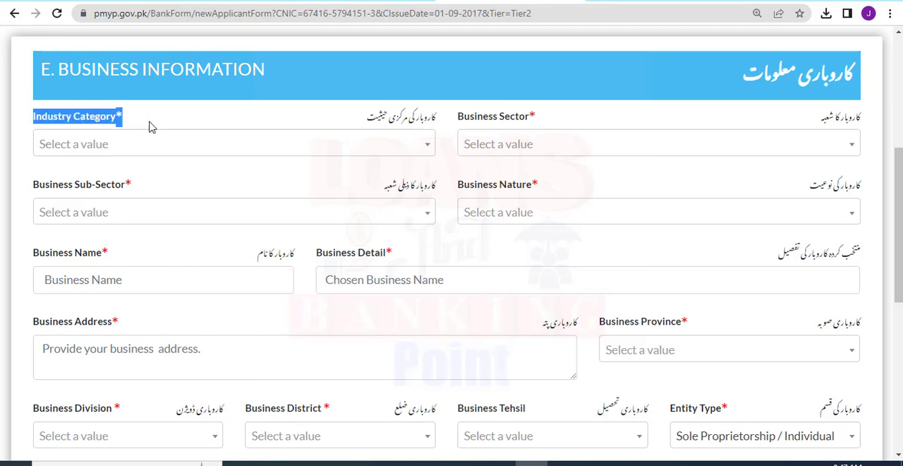
{"action": "left_click", "coordinate": [141, 144]}
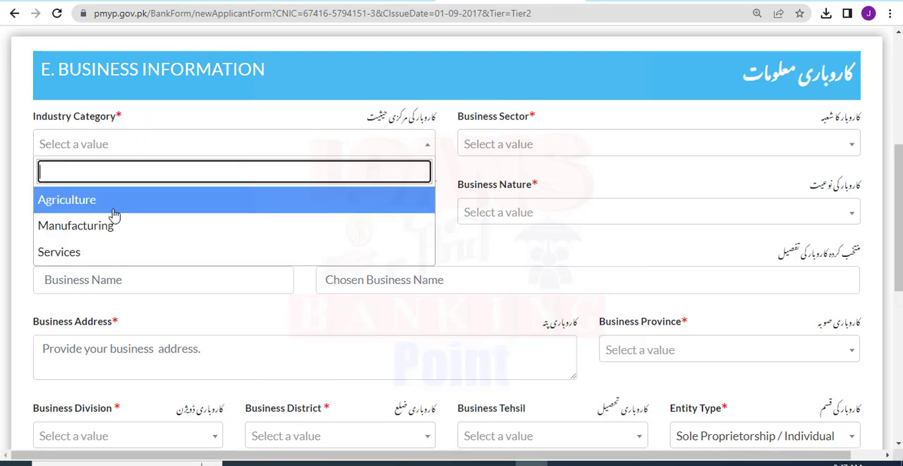
{"action": "left_click", "coordinate": [76, 226]}
{"action": "left_click", "coordinate": [612, 151]}
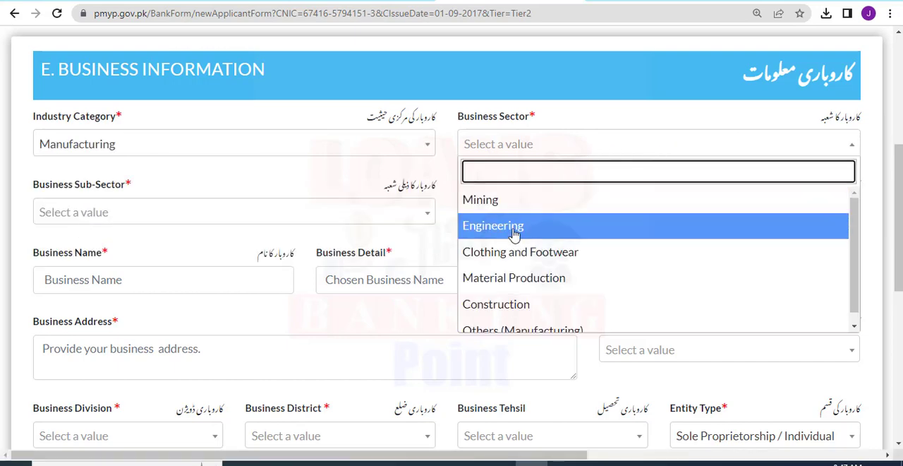
{"action": "left_click", "coordinate": [494, 304]}
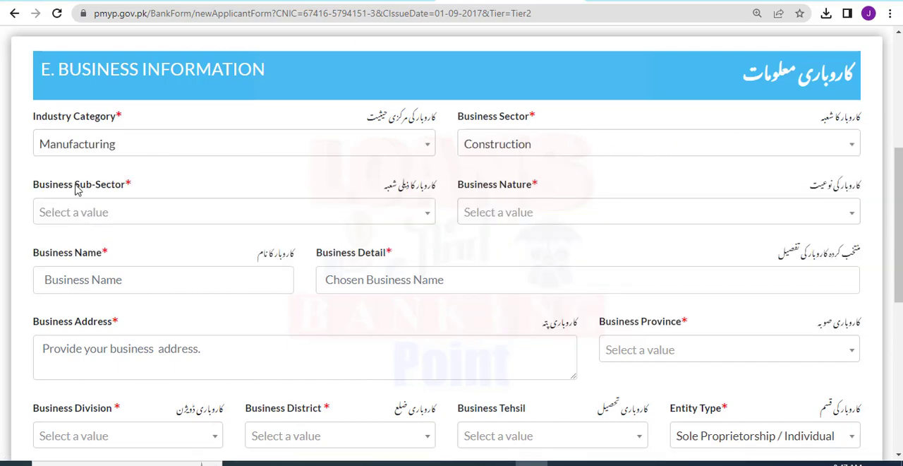
Choose Carpentry & Wood Works as the business sub-sector and Local Business as the business nature.
{"action": "left_click_drag", "start_coordinate": [77, 189], "coordinate": [138, 217]}
{"action": "left_click", "coordinate": [138, 217]}
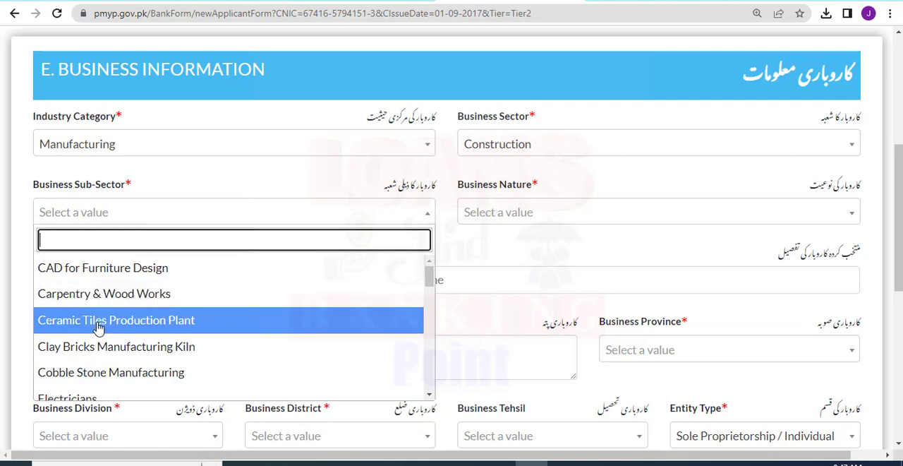
{"action": "left_click", "coordinate": [86, 299]}
{"action": "left_click", "coordinate": [522, 219]}
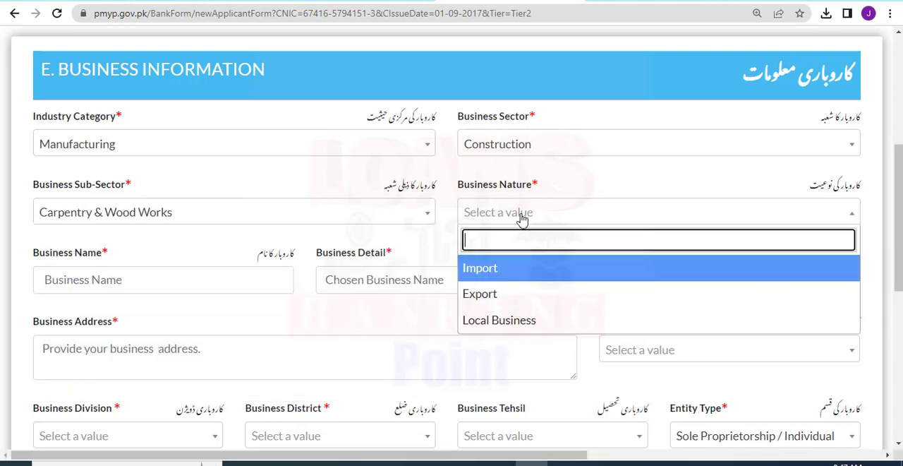
{"action": "left_click", "coordinate": [485, 320]}
Enter Sanitary as both the business name and the business detail.
{"action": "left_click_drag", "start_coordinate": [35, 256], "coordinate": [124, 278]}
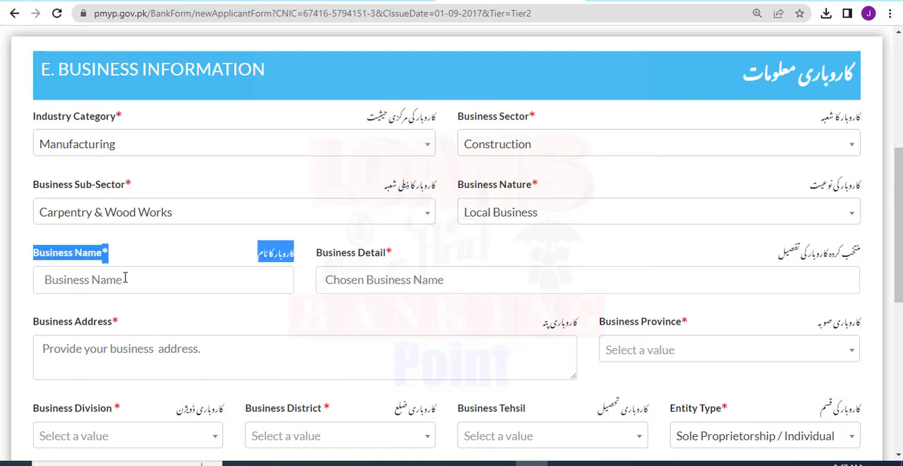
{"action": "left_click", "coordinate": [124, 277]}
{"action": "type", "text": "Sanitary"}
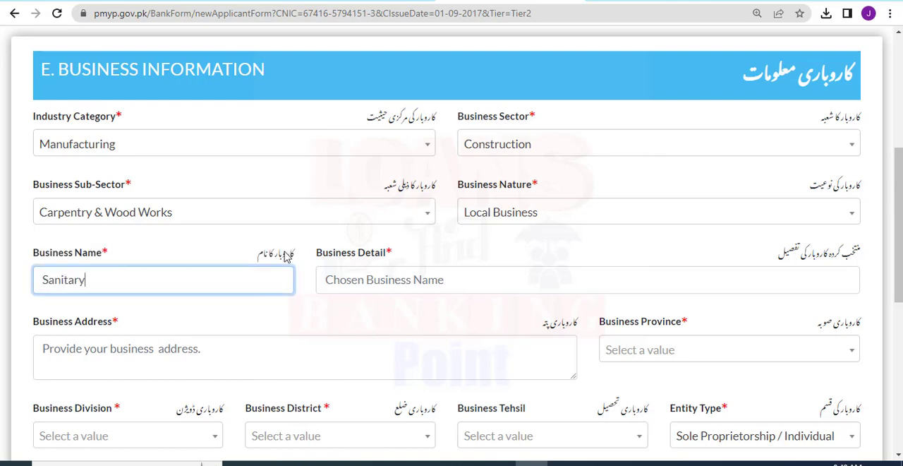
{"action": "left_click_drag", "start_coordinate": [288, 256], "coordinate": [406, 254]}
{"action": "left_click", "coordinate": [407, 258]}
{"action": "left_click", "coordinate": [400, 270]}
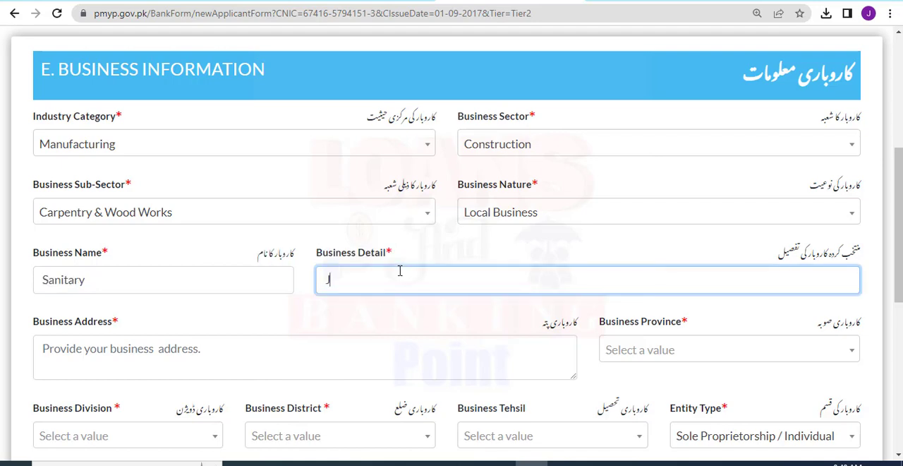
{"action": "type", "text": "Sanitary"}
Fill in the business address and set the business province to Punjab.
{"action": "left_click", "coordinate": [900, 134]}
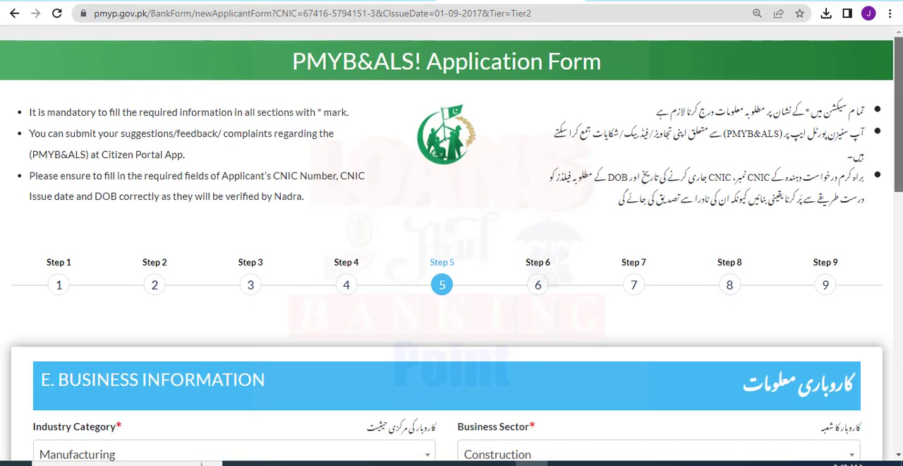
{"action": "left_click_drag", "start_coordinate": [899, 134], "coordinate": [900, 307]}
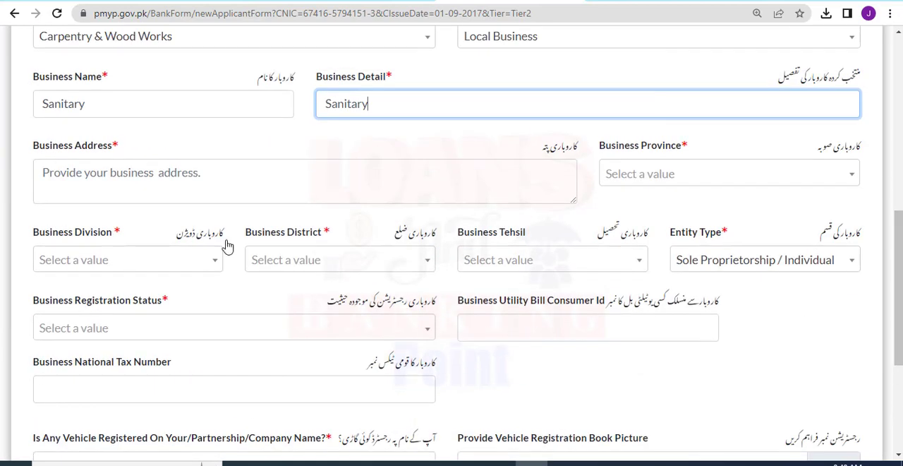
{"action": "left_click", "coordinate": [126, 176]}
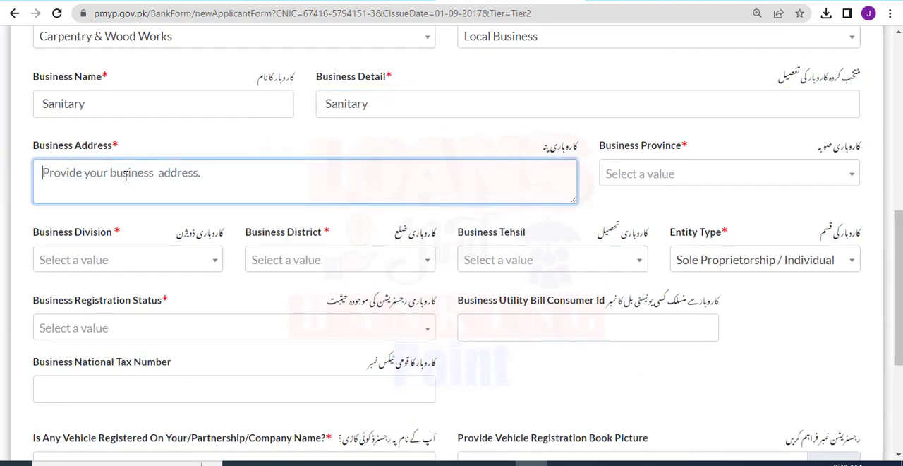
{"action": "type", "text": "Lahore"}
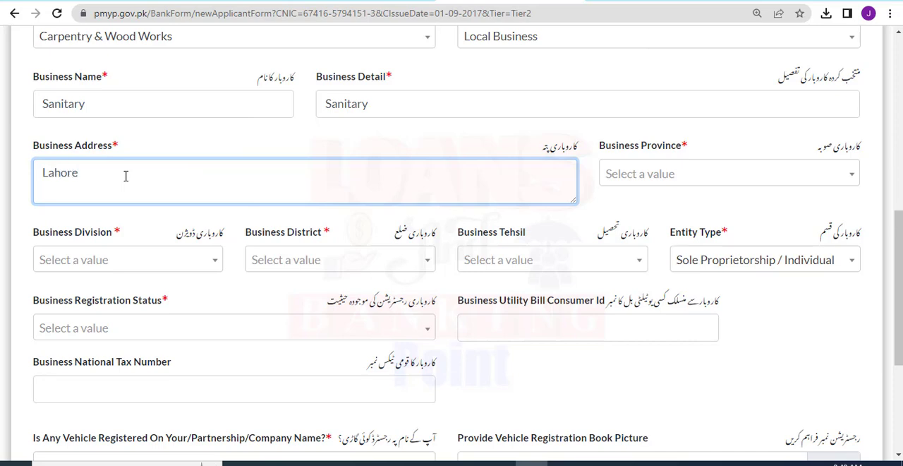
{"action": "left_click", "coordinate": [707, 146]}
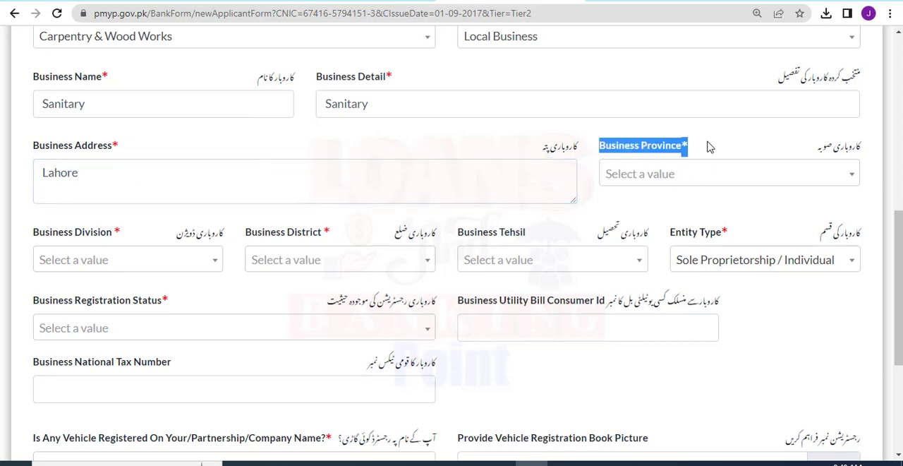
{"action": "left_click", "coordinate": [640, 180]}
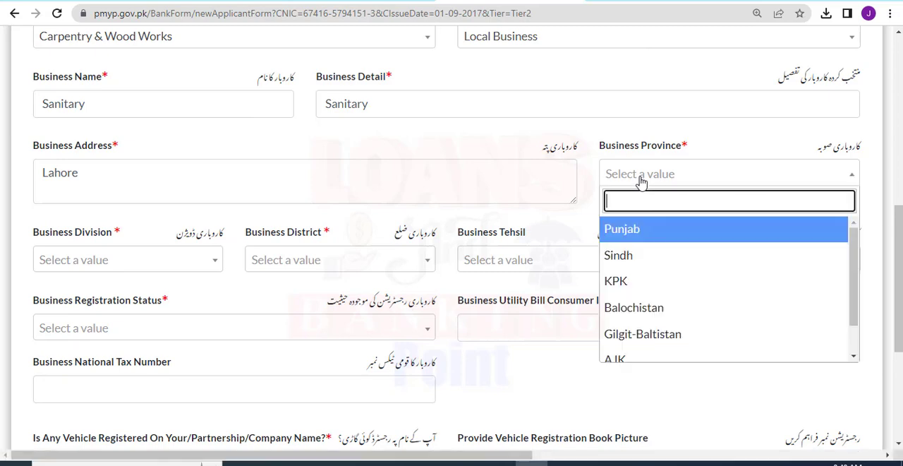
{"action": "left_click", "coordinate": [620, 238]}
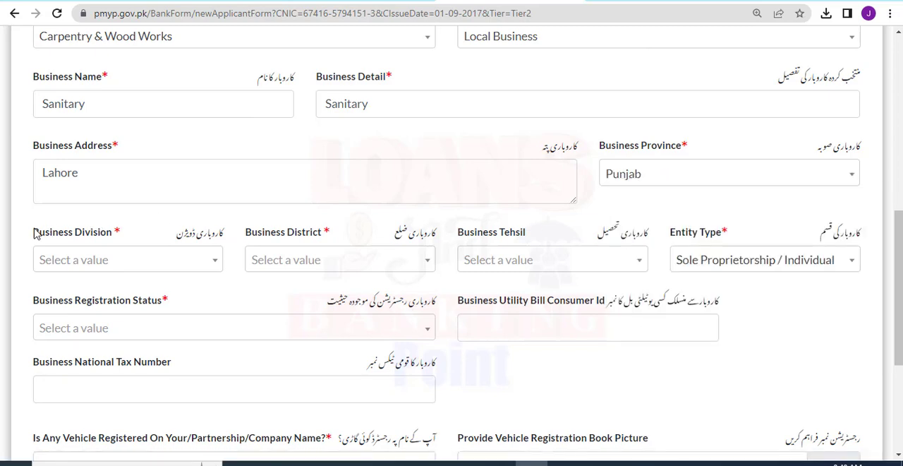
Set the business division and district to Faisalabad and the business tehsil to Faisalabad City.
{"action": "left_click", "coordinate": [74, 235]}
{"action": "left_click", "coordinate": [140, 265]}
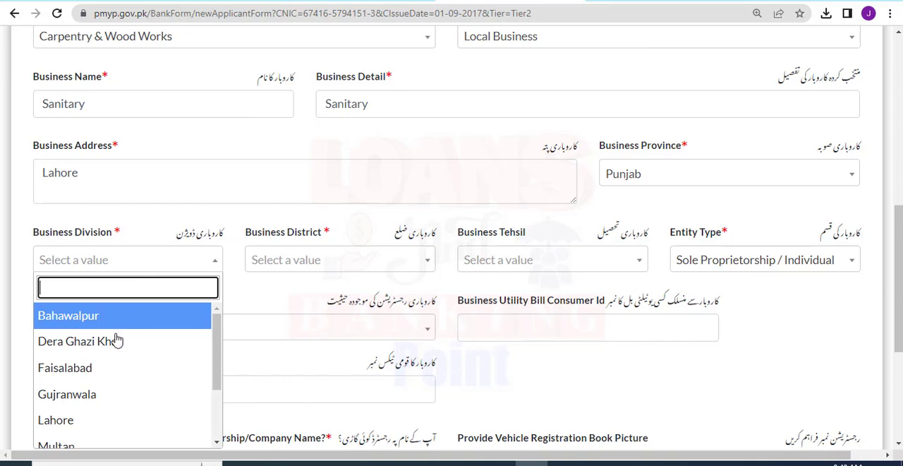
{"action": "left_click", "coordinate": [94, 368]}
{"action": "left_click", "coordinate": [349, 260]}
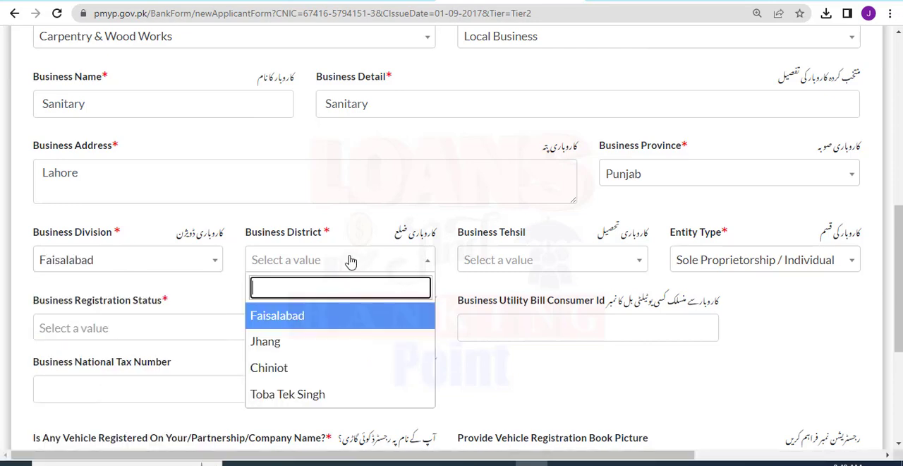
{"action": "left_click", "coordinate": [316, 317]}
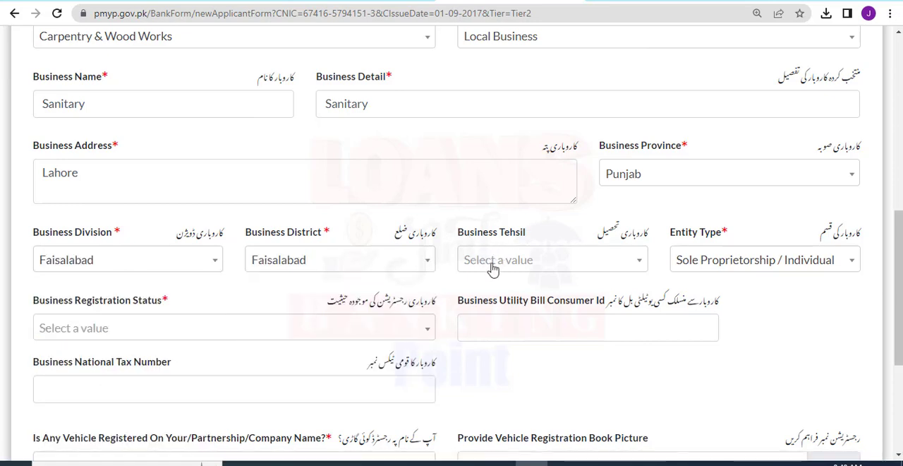
{"action": "left_click", "coordinate": [493, 263]}
{"action": "left_click", "coordinate": [501, 350]}
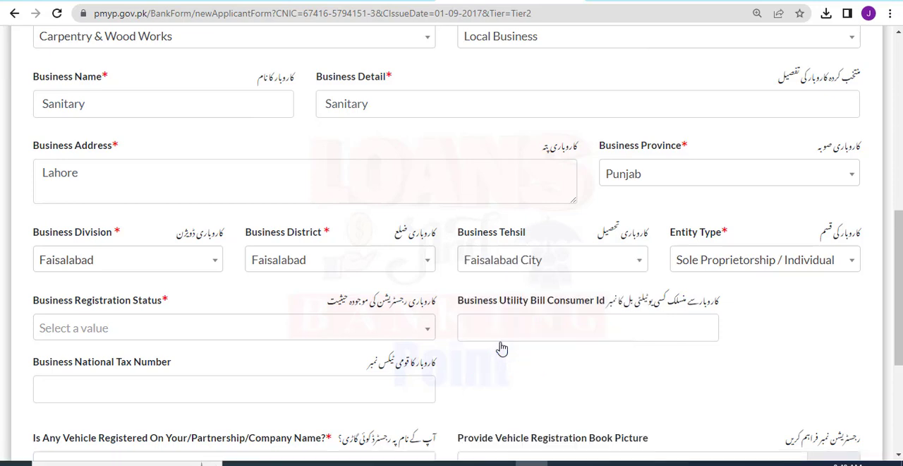
Select Sole Proprietorship / Individual as the entity type and Registered as the business registration status.
{"action": "left_click_drag", "start_coordinate": [669, 232], "coordinate": [737, 234]}
{"action": "left_click", "coordinate": [737, 234]}
{"action": "left_click", "coordinate": [727, 264]}
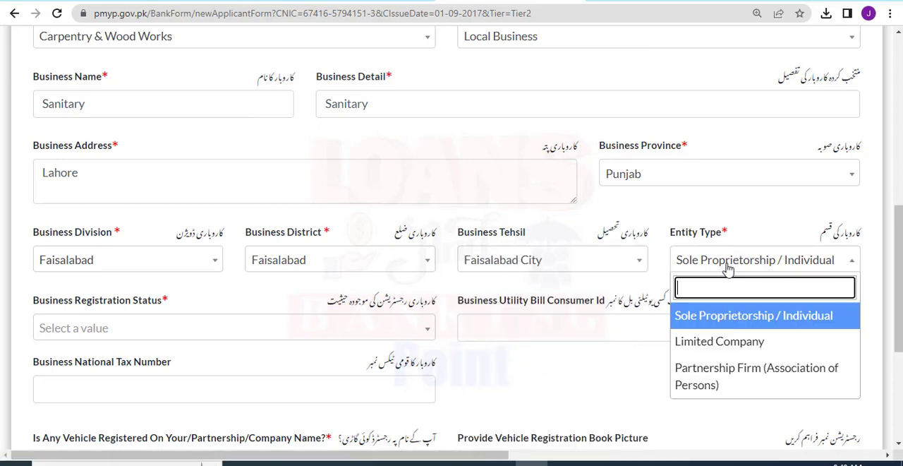
{"action": "left_click", "coordinate": [687, 315]}
{"action": "left_click_drag", "start_coordinate": [180, 298], "coordinate": [37, 308]}
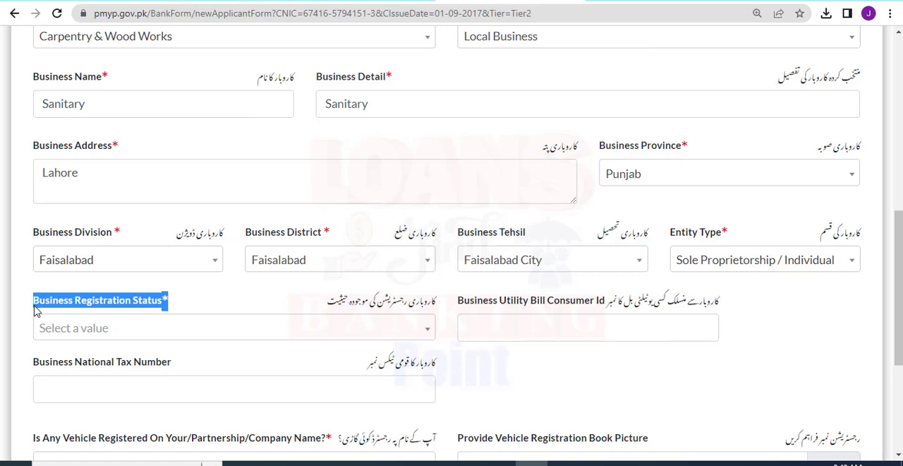
{"action": "left_click", "coordinate": [106, 330]}
{"action": "left_click", "coordinate": [106, 382]}
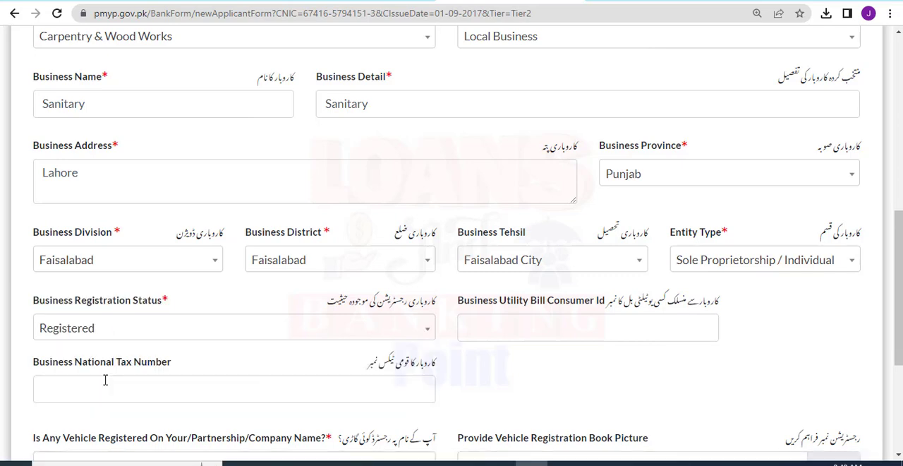
Fill in the business utility bill consumer ID and the business national tax number.
{"action": "scroll", "coordinate": [850, 293], "scroll_direction": "down", "scroll_amount": 2}
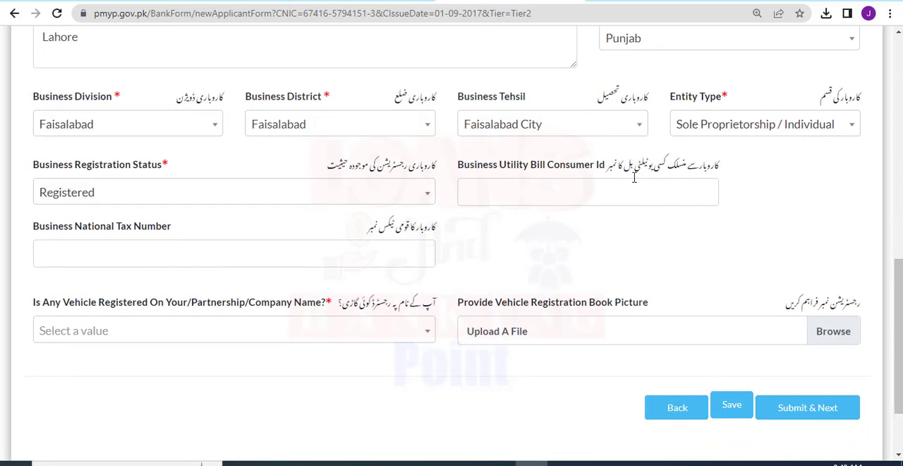
{"action": "left_click", "coordinate": [543, 187]}
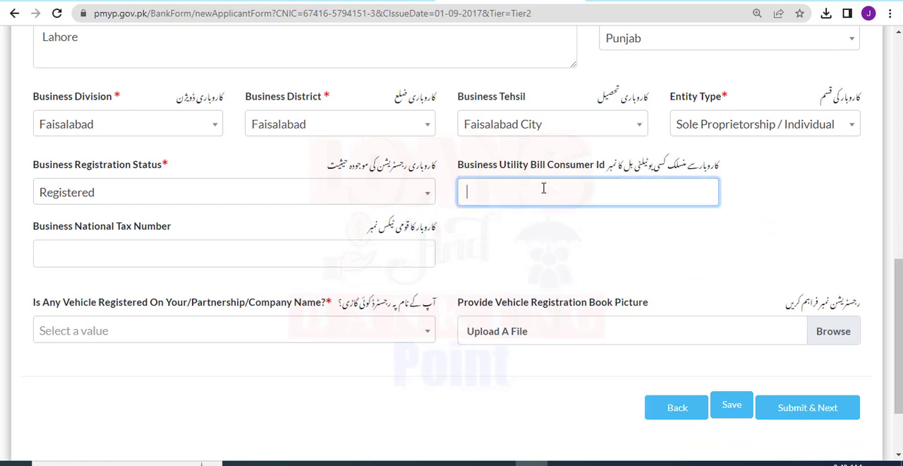
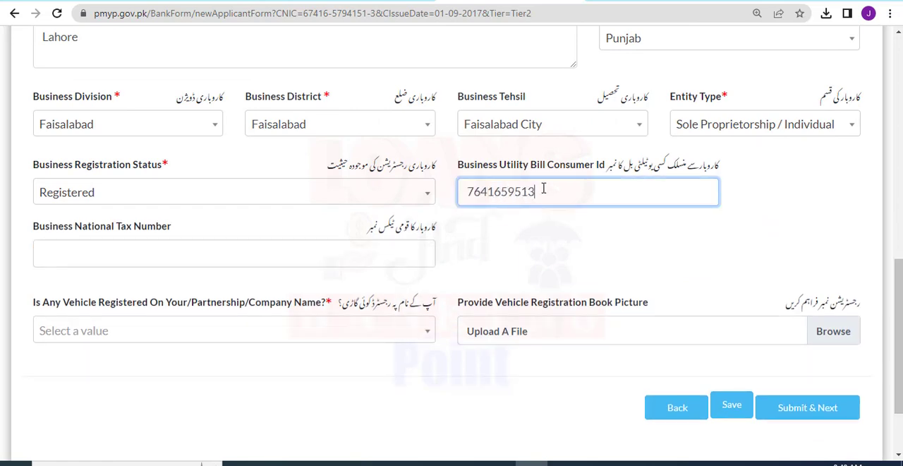
{"action": "left_click_drag", "start_coordinate": [239, 234], "coordinate": [71, 244]}
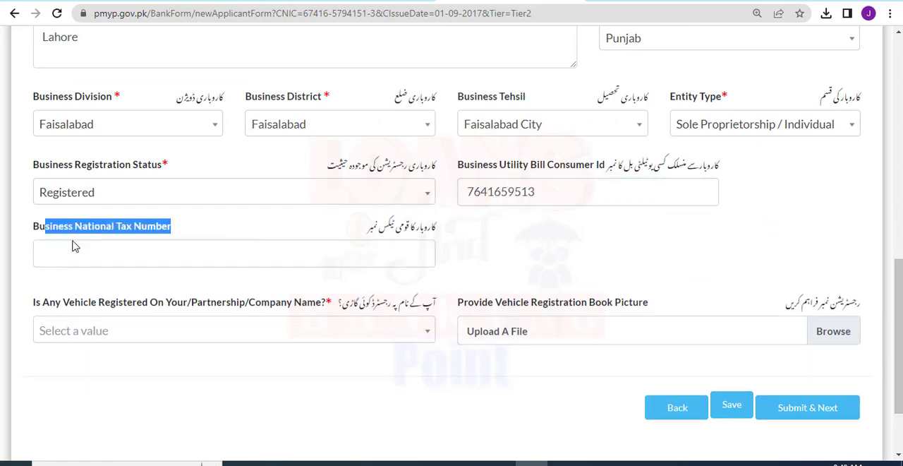
{"action": "left_click", "coordinate": [85, 246]}
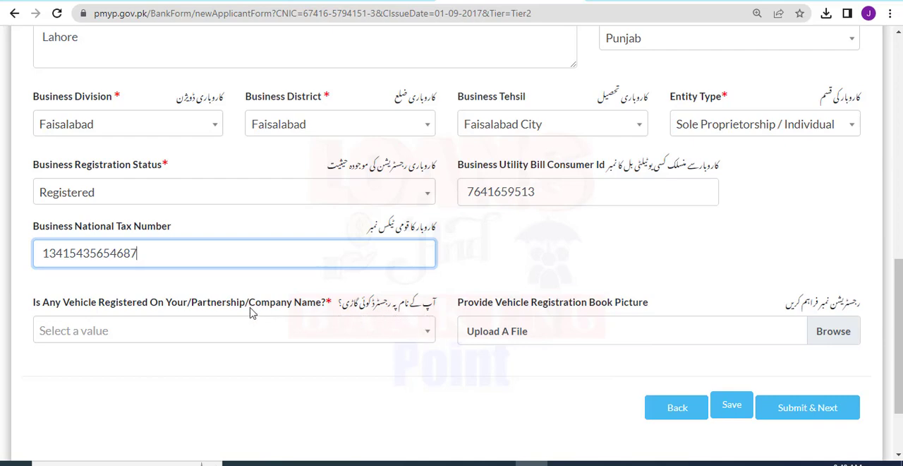
Answer No to the registered vehicle question and attach OO8juv5-_400x400.jpg as the vehicle registration book picture.
{"action": "left_click", "coordinate": [180, 328]}
{"action": "left_click", "coordinate": [103, 410]}
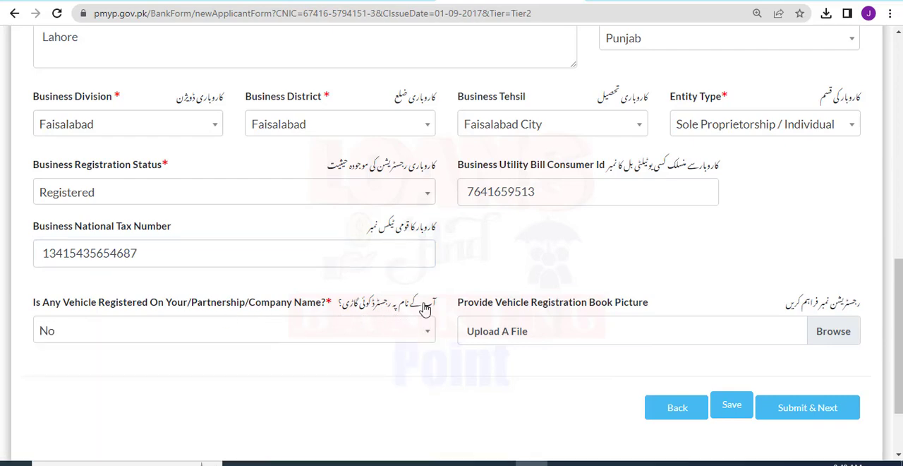
{"action": "left_click_drag", "start_coordinate": [612, 318], "coordinate": [482, 320]}
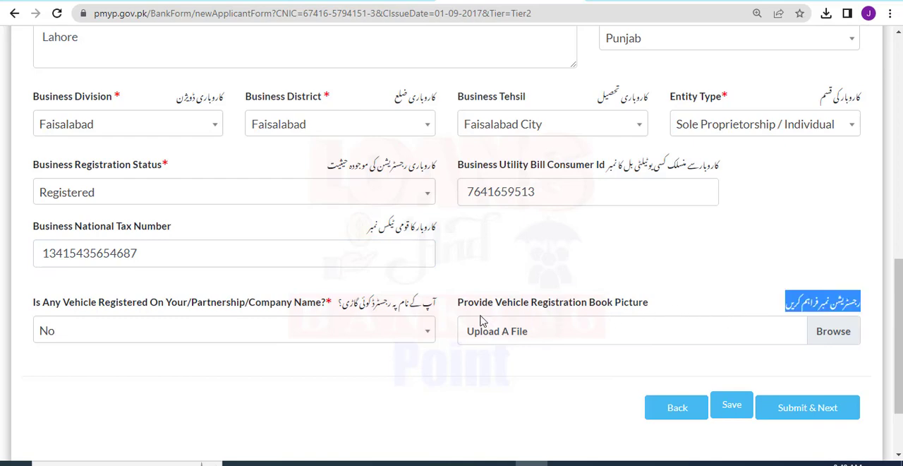
{"action": "left_click", "coordinate": [669, 288]}
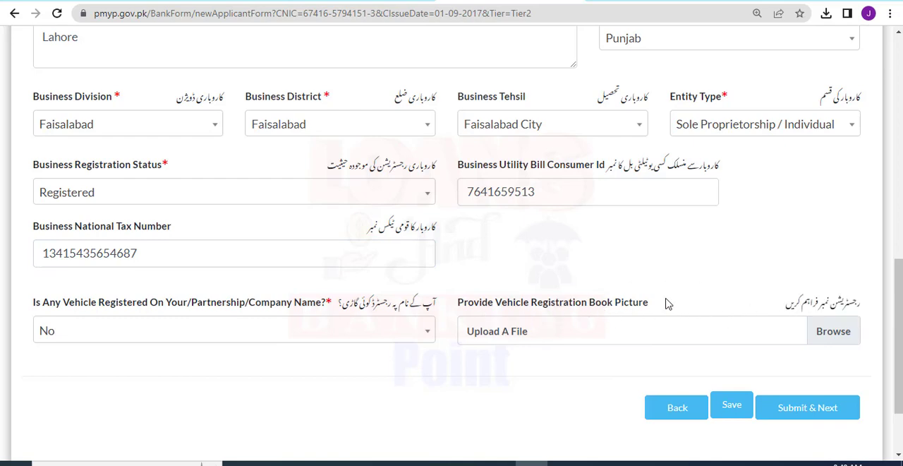
{"action": "left_click", "coordinate": [813, 323]}
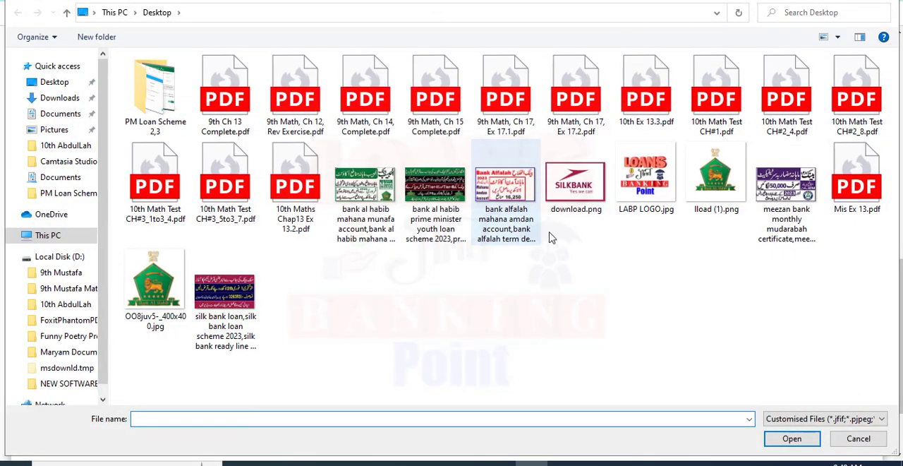
{"action": "left_click", "coordinate": [157, 296]}
{"action": "double_click", "coordinate": [159, 298]}
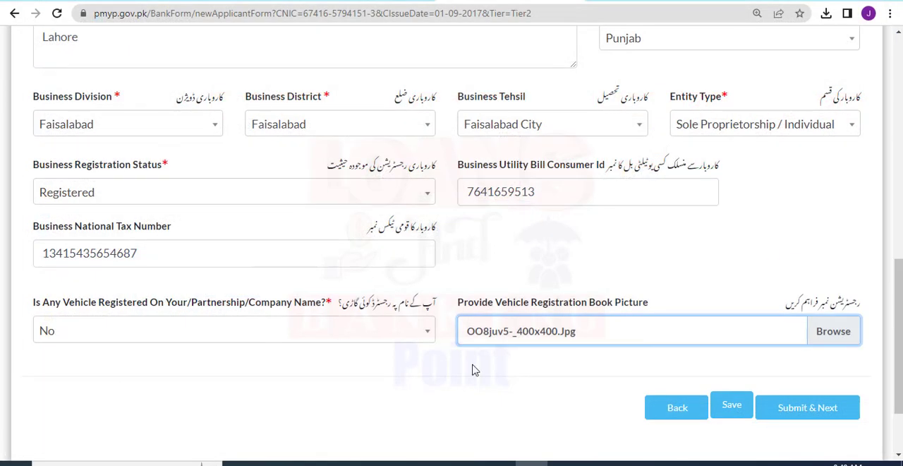
Save the completed business section and submit it to proceed to the Financing Details section in step 6.
{"action": "left_click", "coordinate": [733, 412]}
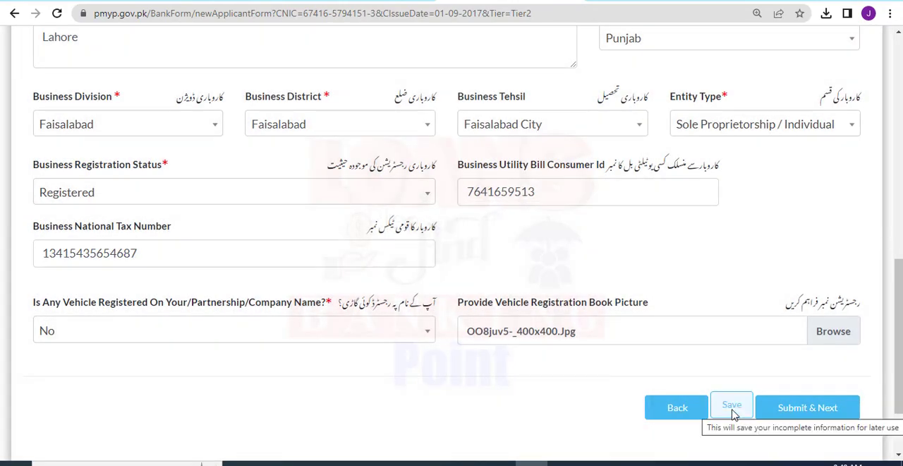
{"action": "left_click", "coordinate": [812, 407]}
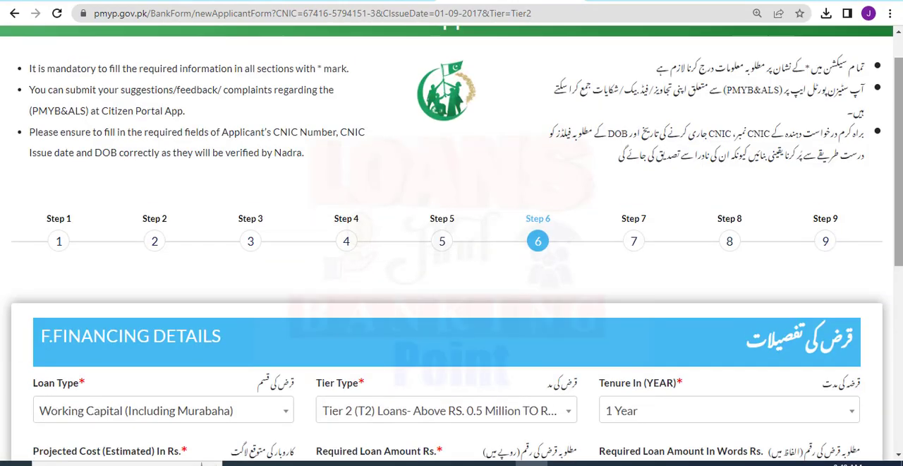
{"action": "left_click_drag", "start_coordinate": [898, 176], "coordinate": [898, 295]}
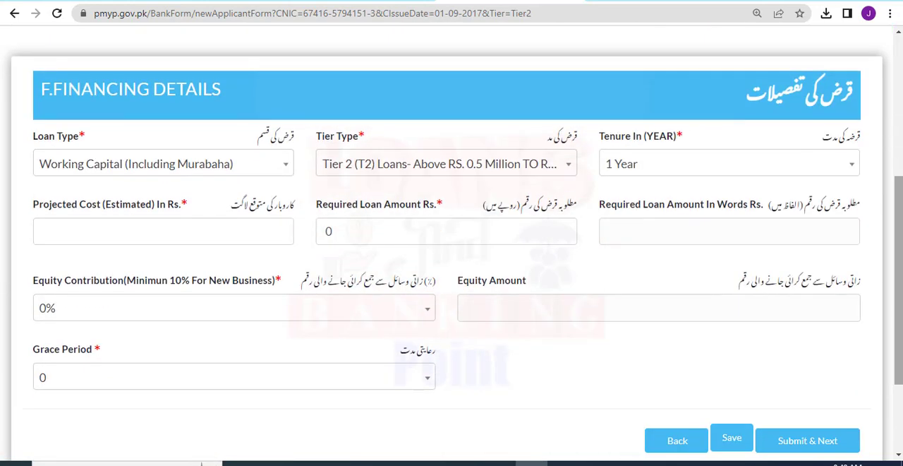
{"action": "left_click_drag", "start_coordinate": [229, 86], "coordinate": [43, 86]}
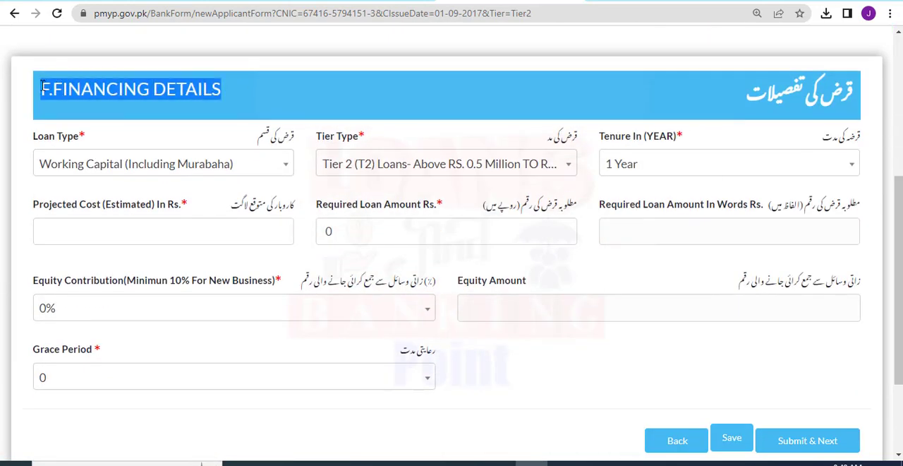
Set the loan type to Long Term Financing and the tenure to 8 Years.
{"action": "left_click", "coordinate": [96, 164]}
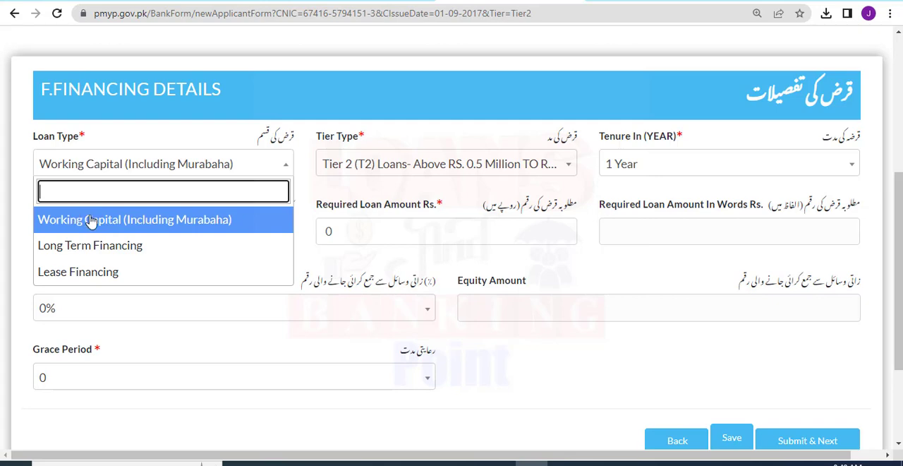
{"action": "left_click", "coordinate": [79, 252]}
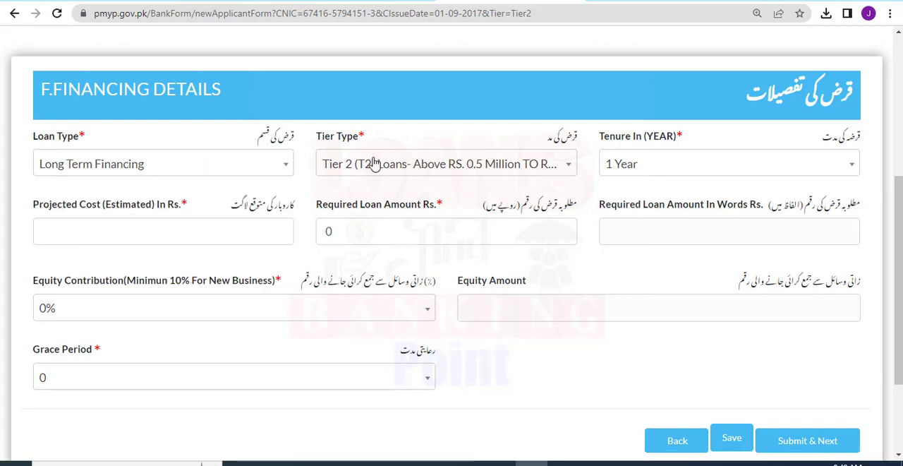
{"action": "left_click", "coordinate": [398, 171]}
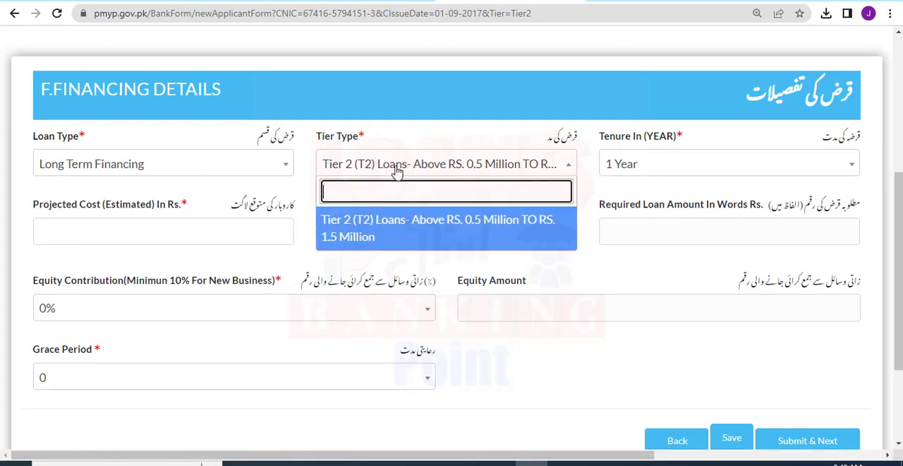
{"action": "left_click", "coordinate": [398, 170]}
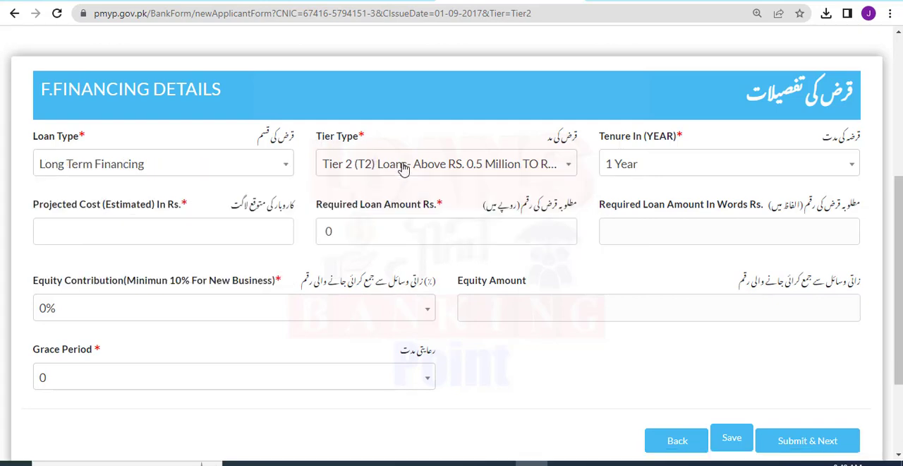
{"action": "left_click", "coordinate": [643, 166]}
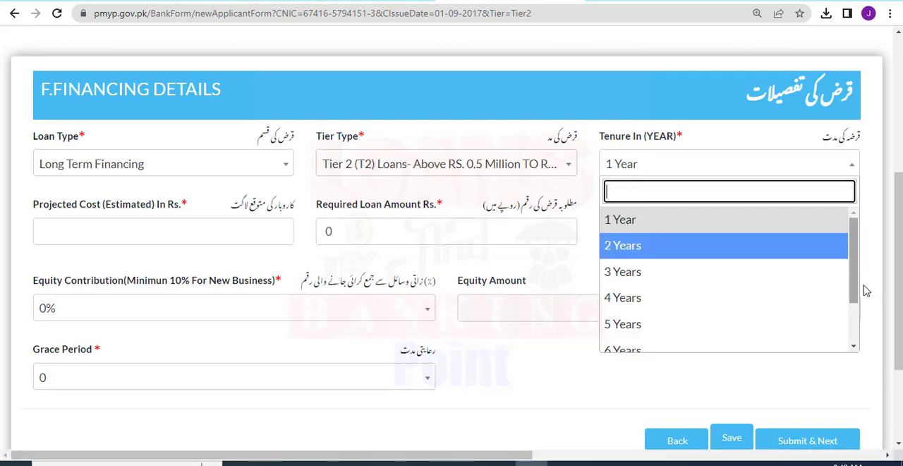
{"action": "scroll", "coordinate": [857, 320], "scroll_direction": "down", "scroll_amount": 3}
{"action": "left_click", "coordinate": [655, 346]}
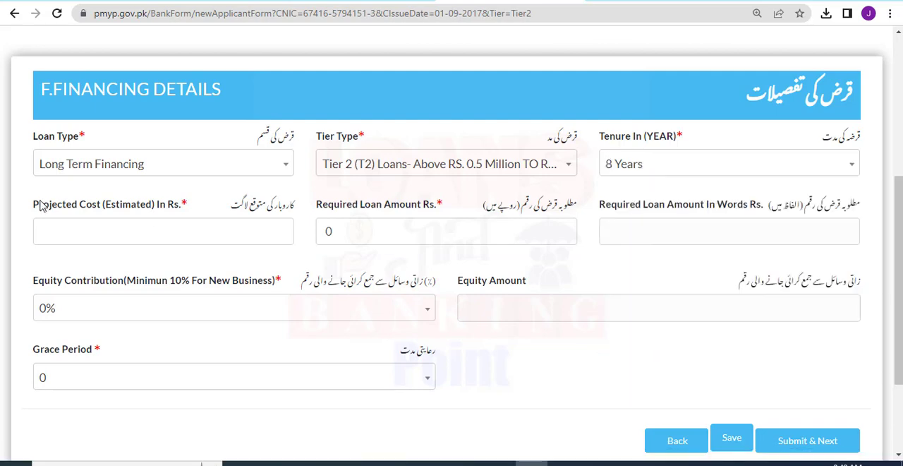
Enter 1000000 as the projected cost and 900000 as the required loan amount in rupees.
{"action": "left_click_drag", "start_coordinate": [24, 203], "coordinate": [186, 209]}
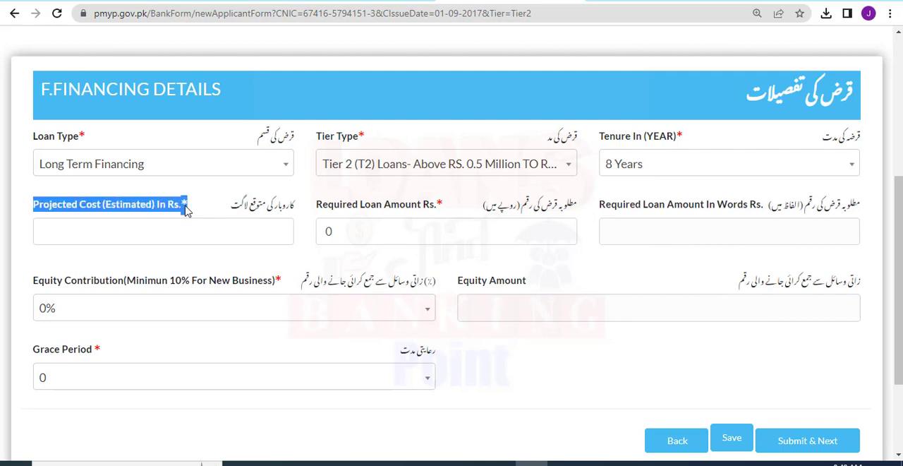
{"action": "left_click", "coordinate": [171, 230]}
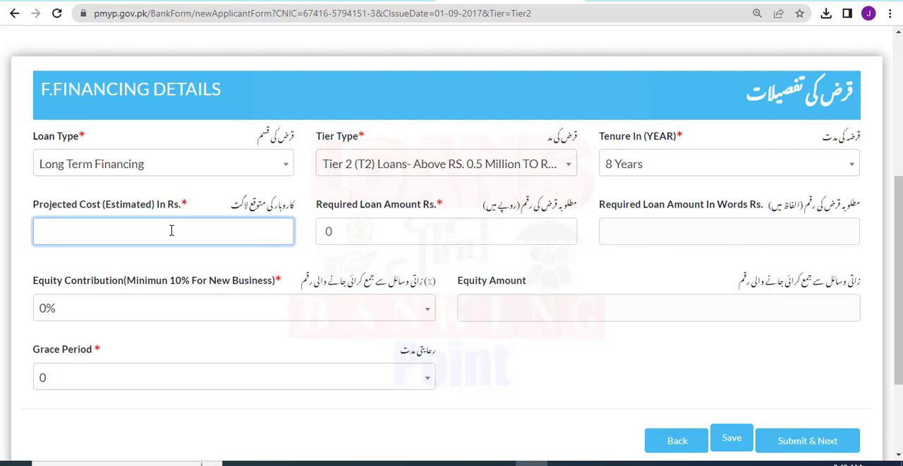
{"action": "type", "text": "1000000"}
{"action": "left_click_drag", "start_coordinate": [312, 205], "coordinate": [360, 205]}
{"action": "left_click", "coordinate": [343, 238]}
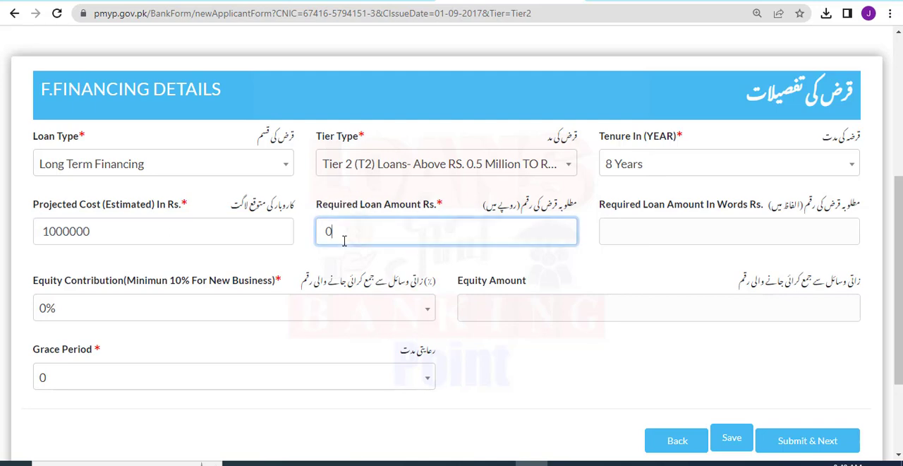
{"action": "type", "text": "90000"}
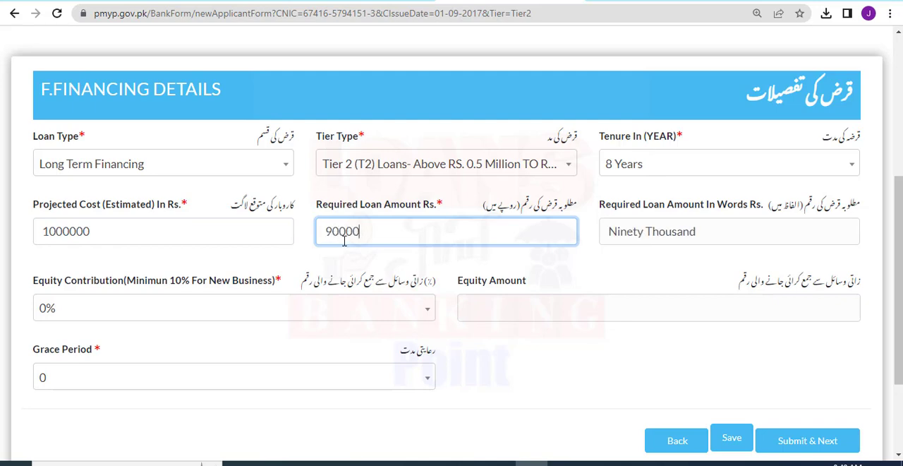
{"action": "type", "text": "0"}
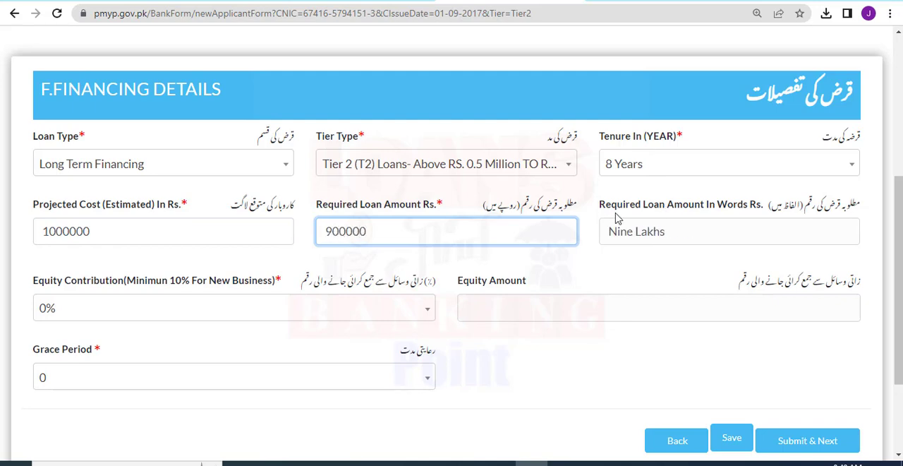
{"action": "left_click_drag", "start_coordinate": [601, 209], "coordinate": [754, 218]}
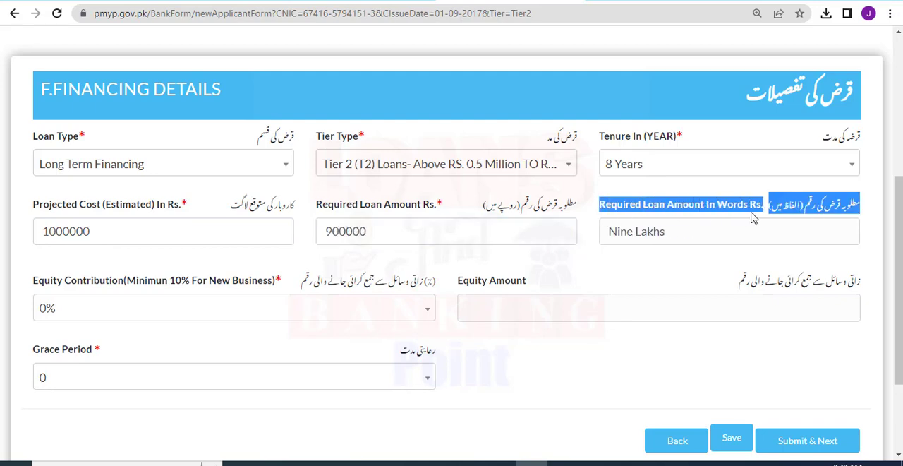
{"action": "left_click", "coordinate": [676, 237]}
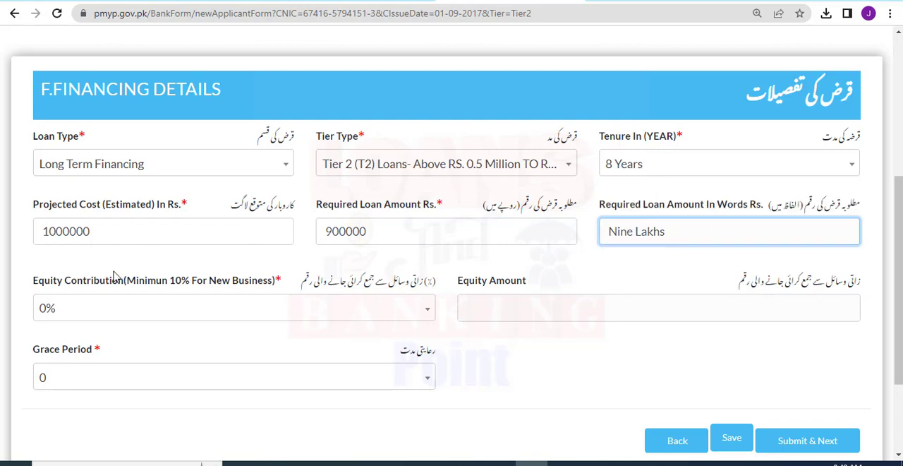
Set the equity contribution to 10% and the grace period to 12 Month.
{"action": "left_click_drag", "start_coordinate": [26, 280], "coordinate": [274, 282]}
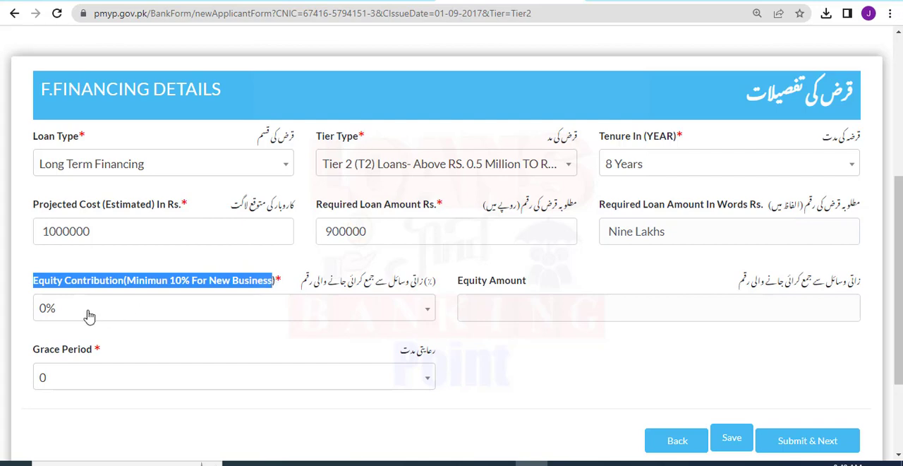
{"action": "left_click", "coordinate": [49, 308]}
{"action": "left_click", "coordinate": [79, 218]}
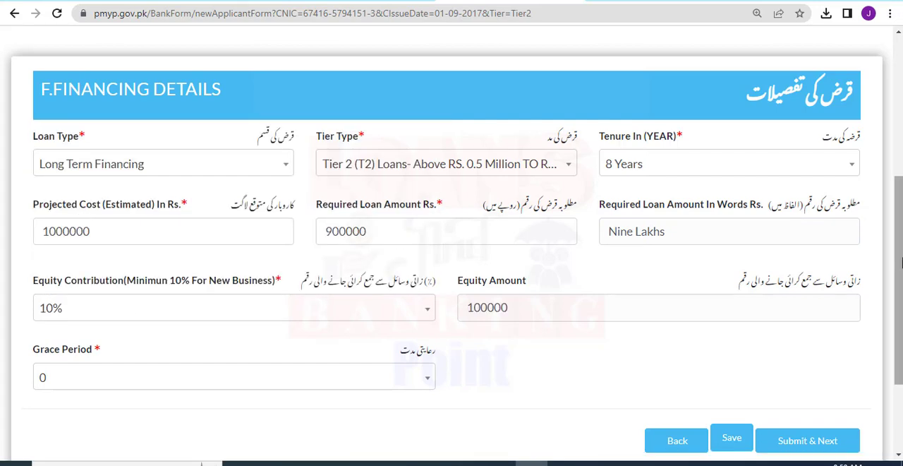
{"action": "scroll", "coordinate": [684, 235], "scroll_direction": "down", "scroll_amount": 3}
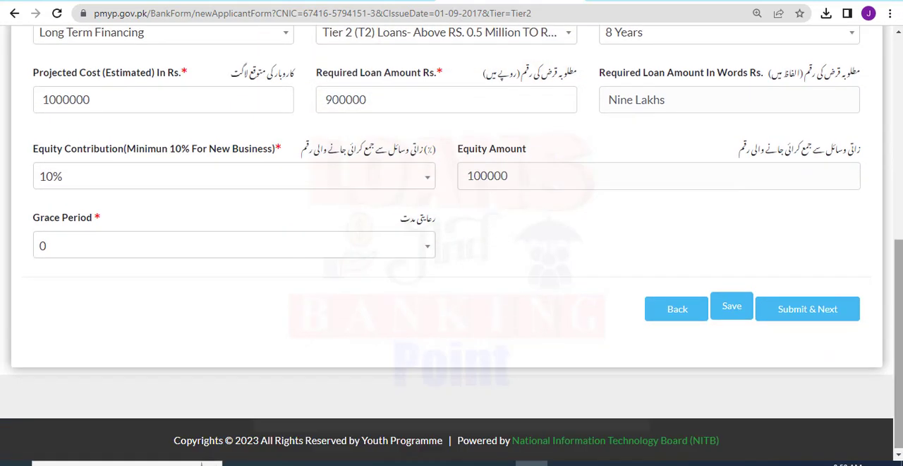
{"action": "left_click", "coordinate": [91, 245]}
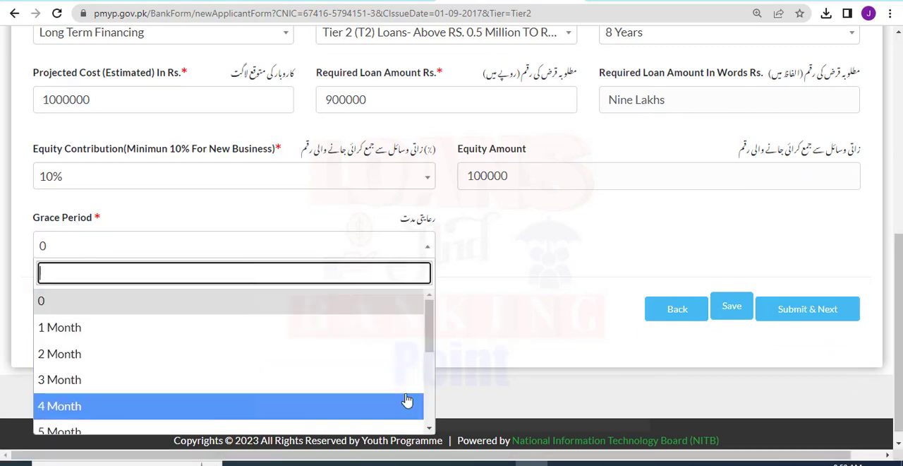
{"action": "scroll", "coordinate": [431, 401], "scroll_direction": "down", "scroll_amount": 3}
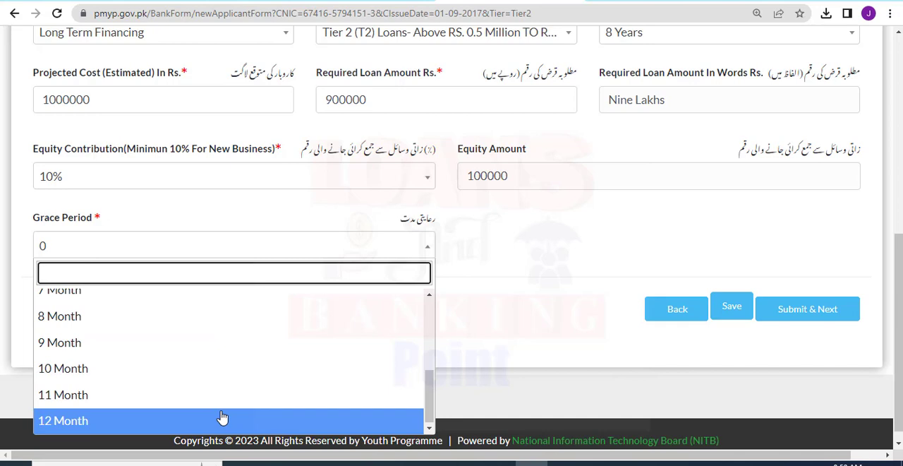
{"action": "left_click", "coordinate": [223, 419]}
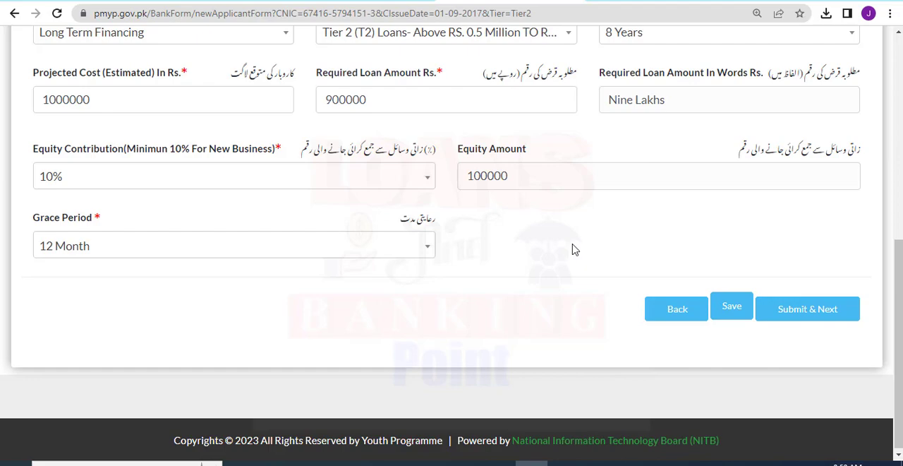
Save the financing details and submit them to proceed to the Business Plan section in step 7.
{"action": "left_click", "coordinate": [732, 306]}
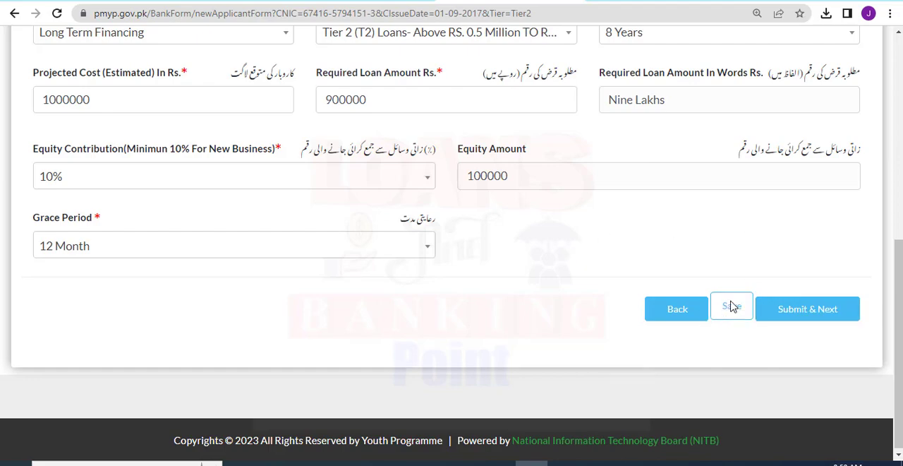
{"action": "left_click_drag", "start_coordinate": [899, 308], "coordinate": [900, 262]}
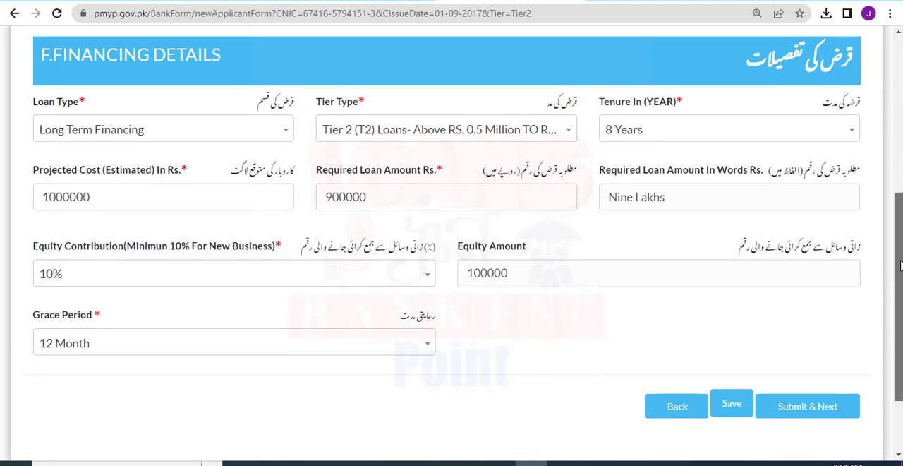
{"action": "left_click", "coordinate": [723, 412]}
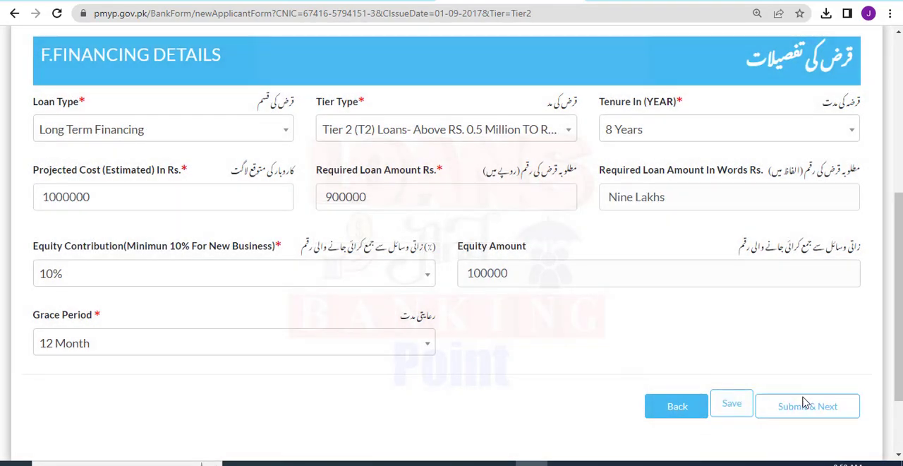
{"action": "left_click", "coordinate": [807, 405]}
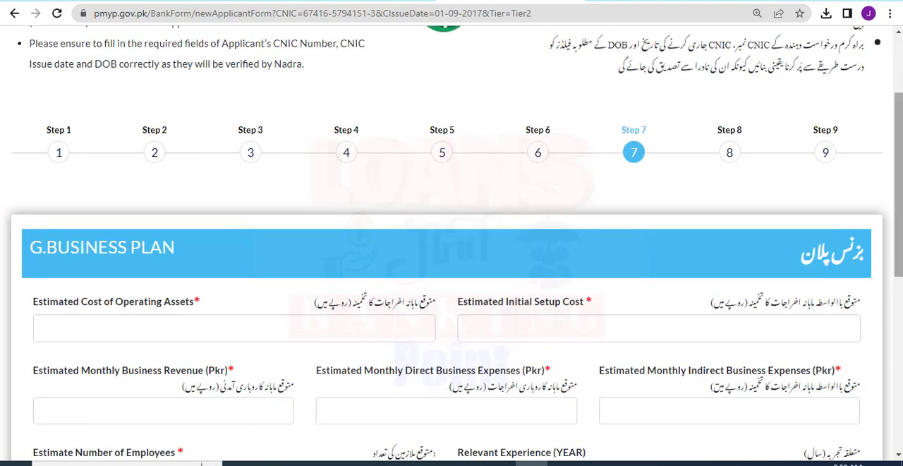
Enter 500000 as the estimated cost of operating assets in the business plan.
{"action": "scroll", "coordinate": [649, 182], "scroll_direction": "down", "scroll_amount": 2}
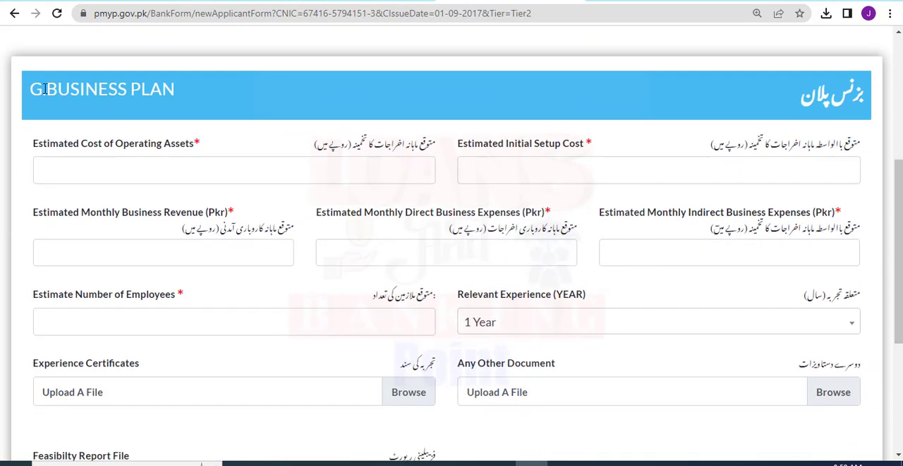
{"action": "left_click_drag", "start_coordinate": [34, 89], "coordinate": [180, 94]}
{"action": "left_click", "coordinate": [150, 145]}
{"action": "left_click", "coordinate": [157, 180]}
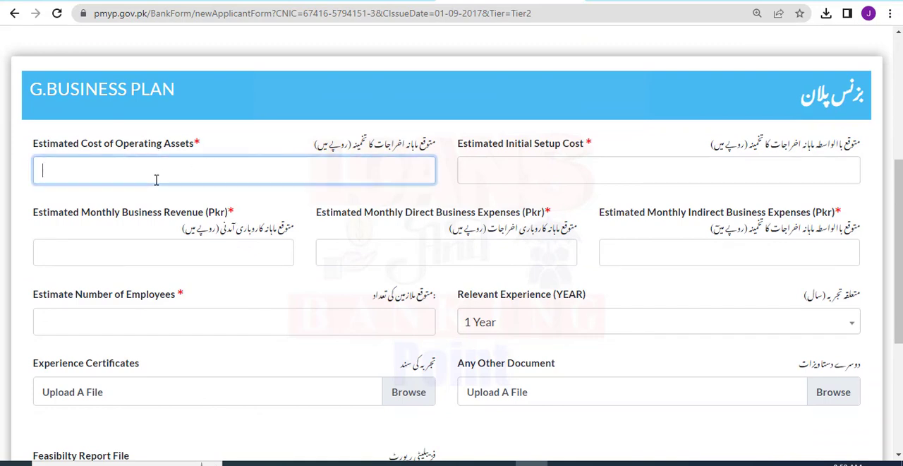
{"action": "type", "text": "500000"}
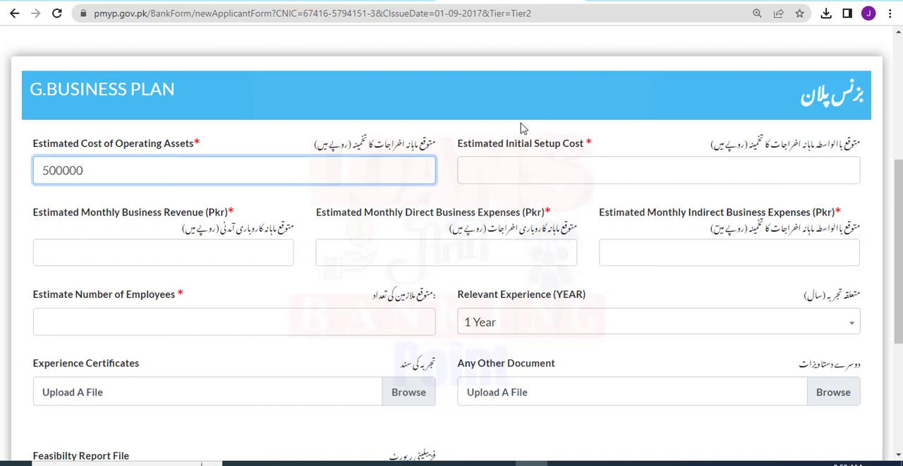
Enter 600000 as the estimated initial setup cost and 400000 as the estimated monthly business revenue.
{"action": "left_click_drag", "start_coordinate": [459, 144], "coordinate": [594, 150]}
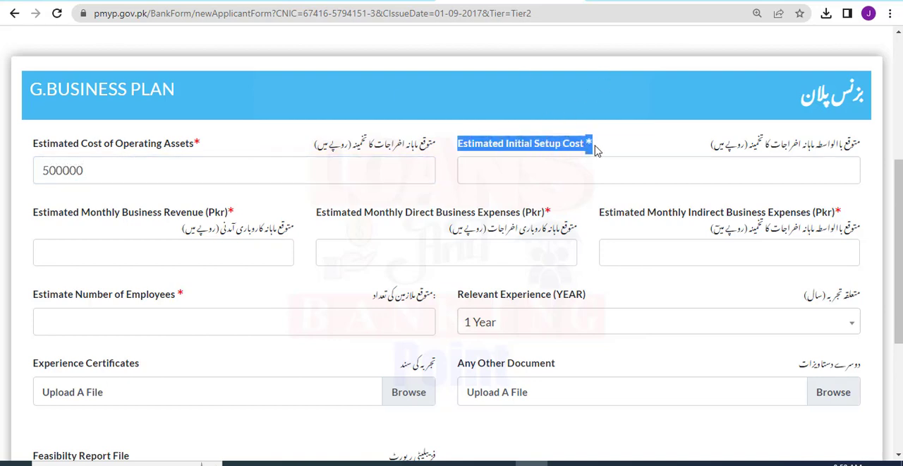
{"action": "left_click", "coordinate": [516, 175]}
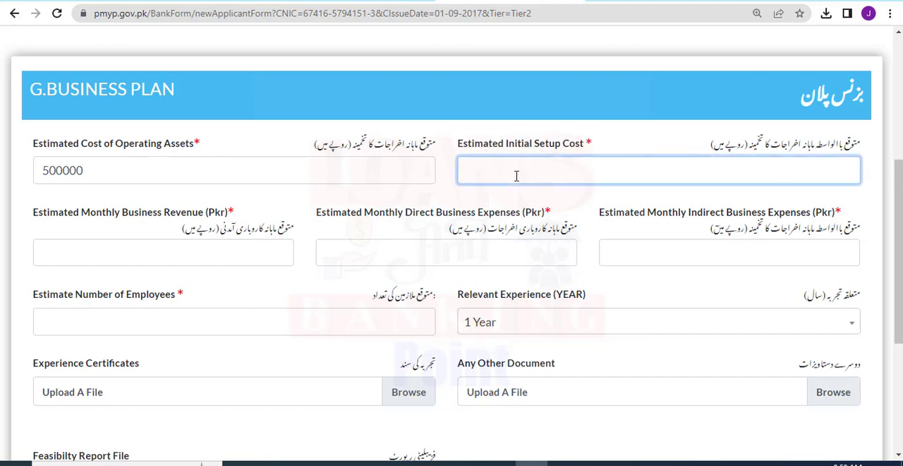
{"action": "type", "text": "600000"}
{"action": "left_click", "coordinate": [162, 248]}
{"action": "type", "text": "40"}
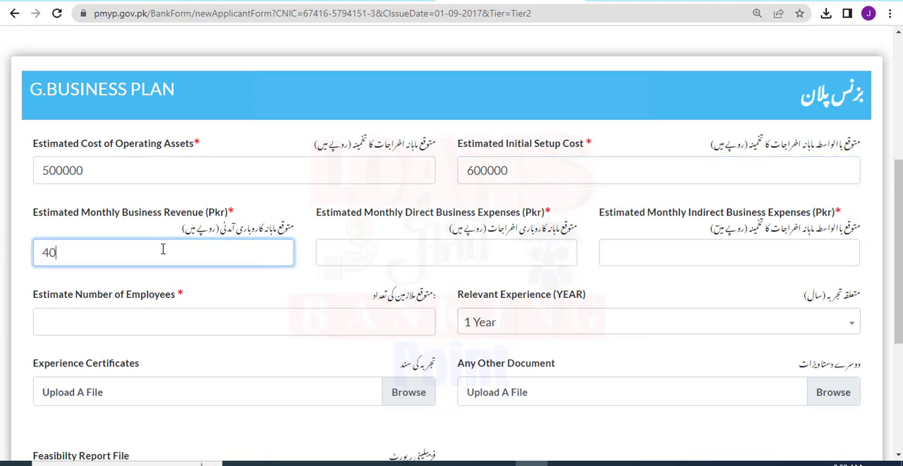
{"action": "type", "text": "0000"}
Enter 200000 as the estimated monthly direct business expenses and 50000 as the monthly indirect business expenses.
{"action": "left_click", "coordinate": [407, 245]}
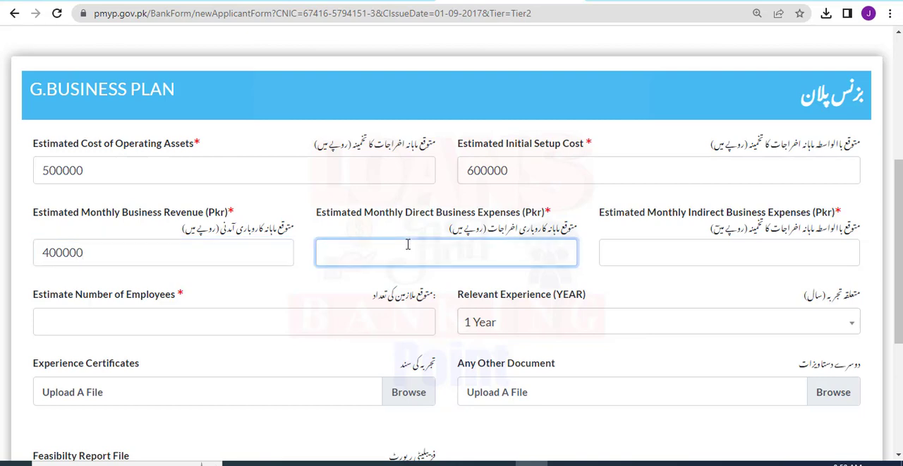
{"action": "type", "text": "30000"}
{"action": "key", "text": "BackSpace"}
{"action": "key", "text": "BackSpace"}
{"action": "key", "text": "BackSpace"}
{"action": "type", "text": "2000"}
{"action": "left_click", "coordinate": [626, 230]}
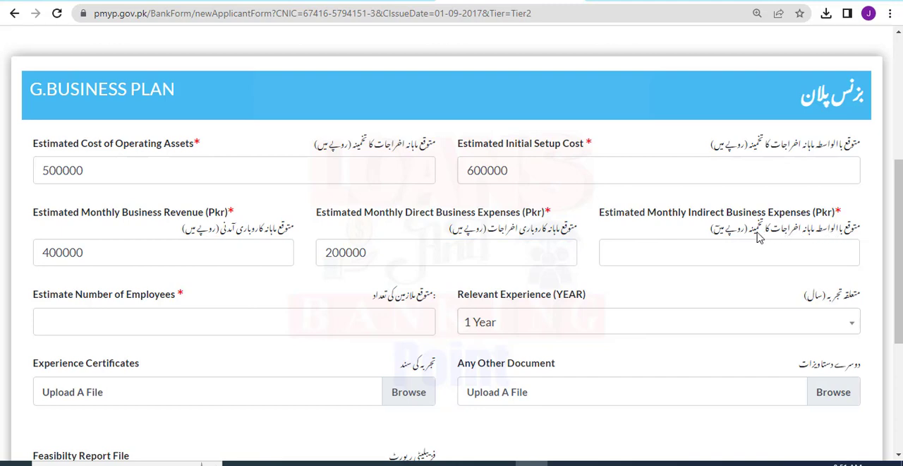
{"action": "left_click", "coordinate": [650, 260]}
{"action": "type", "text": "5"}
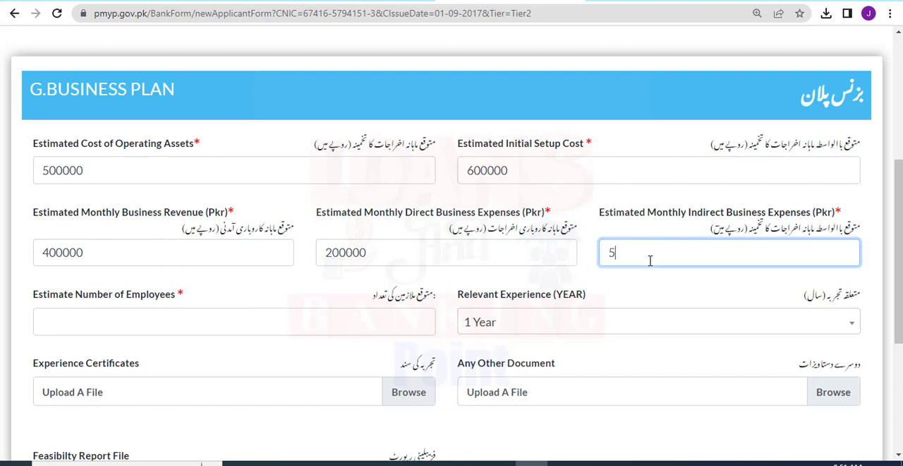
{"action": "type", "text": "00000"}
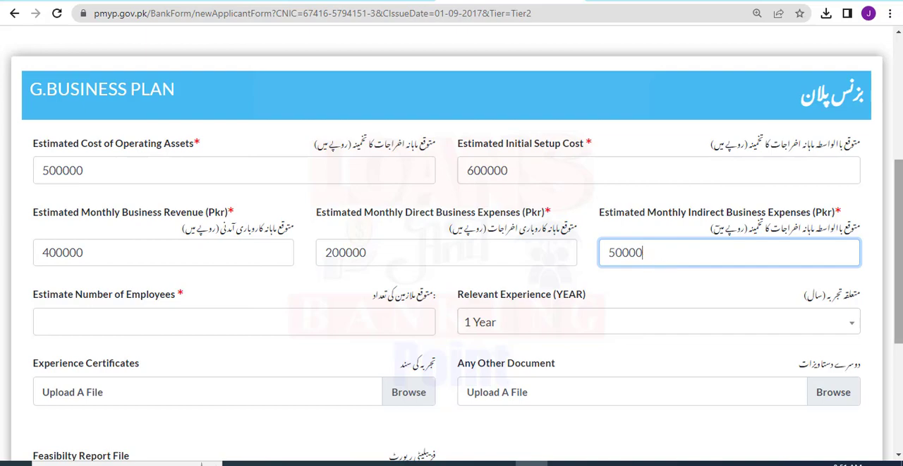
Set the estimated number of employees to 4 and the relevant experience to 5 Years.
{"action": "scroll", "coordinate": [650, 260], "scroll_direction": "down", "scroll_amount": 1}
{"action": "scroll", "coordinate": [540, 203], "scroll_direction": "down", "scroll_amount": 1}
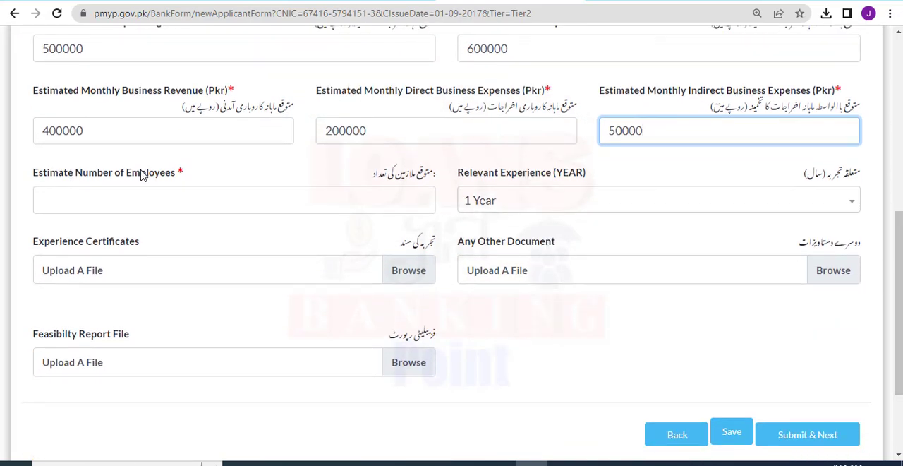
{"action": "left_click_drag", "start_coordinate": [173, 173], "coordinate": [54, 197]}
{"action": "left_click", "coordinate": [55, 199]}
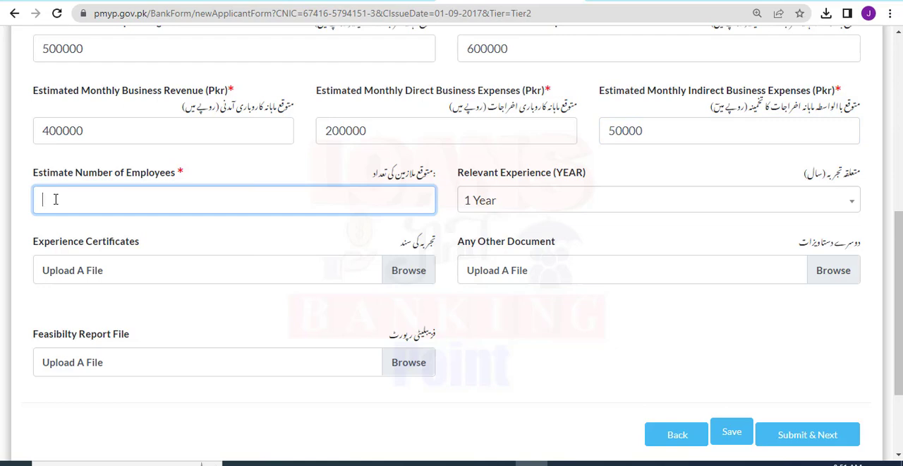
{"action": "left_click", "coordinate": [628, 206]}
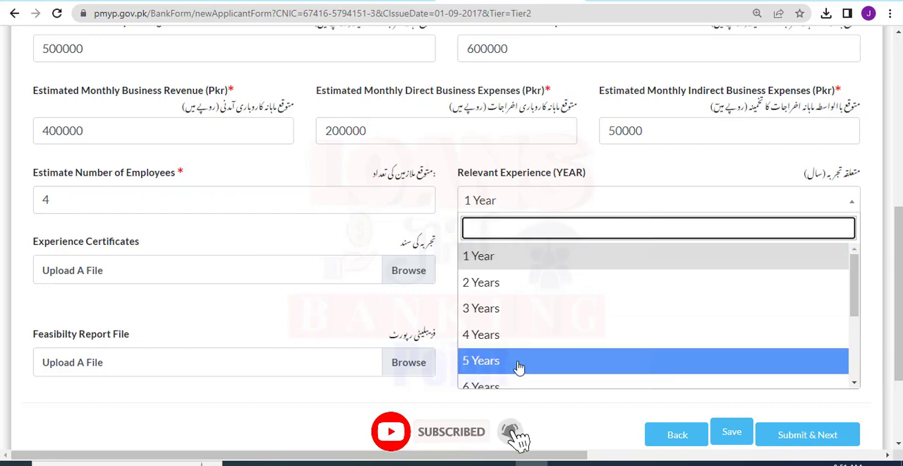
{"action": "left_click", "coordinate": [518, 366]}
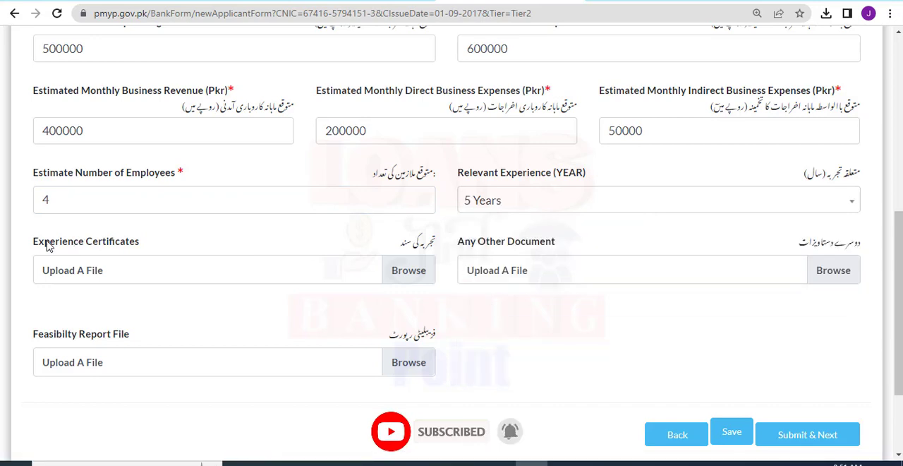
Attach LABP LOGO.jpg from the Desktop as the experience certificate.
{"action": "left_click_drag", "start_coordinate": [25, 242], "coordinate": [151, 247]}
{"action": "left_click", "coordinate": [151, 246]}
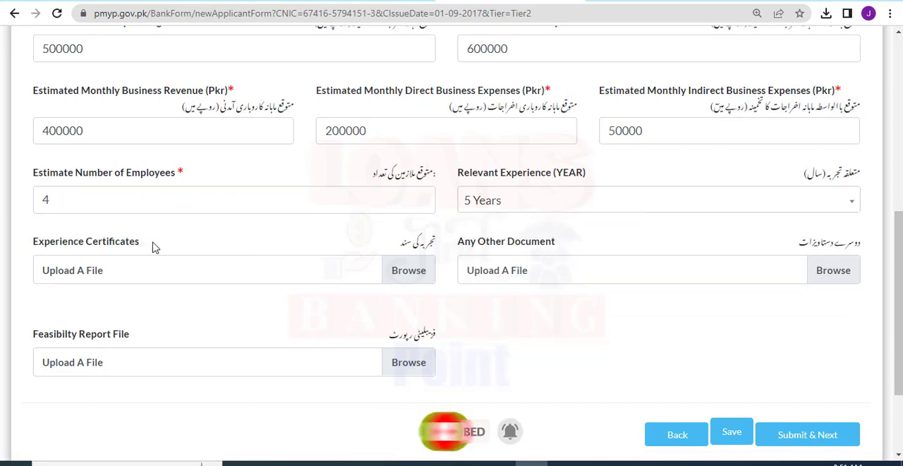
{"action": "left_click", "coordinate": [397, 273]}
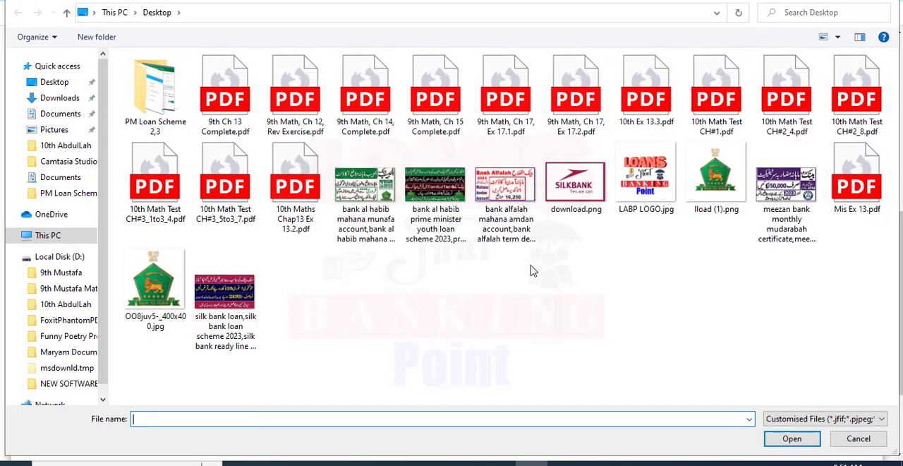
{"action": "double_click", "coordinate": [646, 179]}
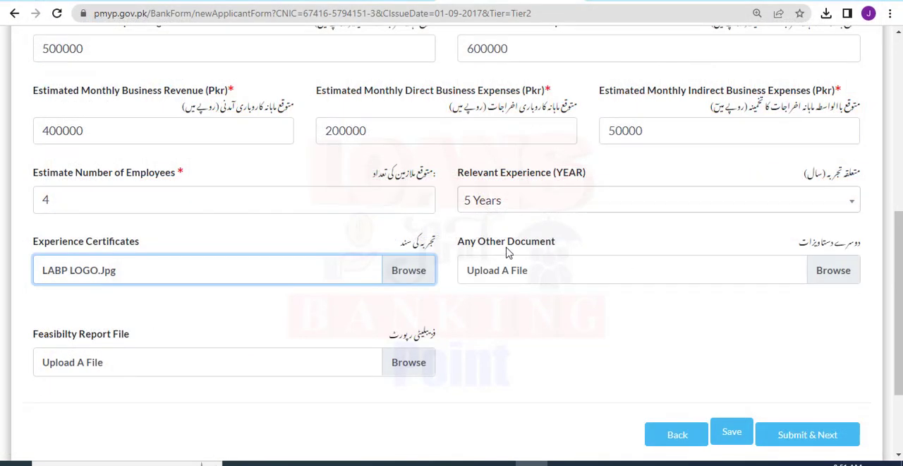
Attach LABP LOGO.jpg from the Desktop as the additional document under Any Other Document.
{"action": "left_click_drag", "start_coordinate": [458, 242], "coordinate": [542, 247]}
{"action": "left_click", "coordinate": [557, 248]}
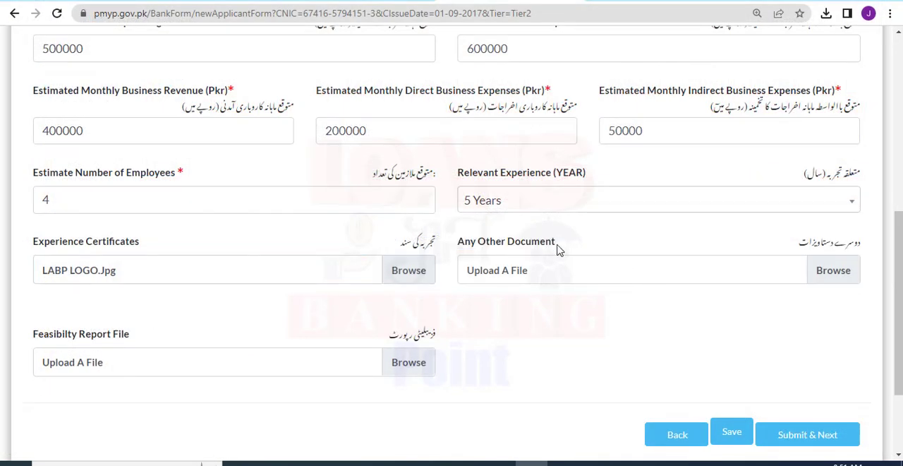
{"action": "left_click", "coordinate": [829, 282]}
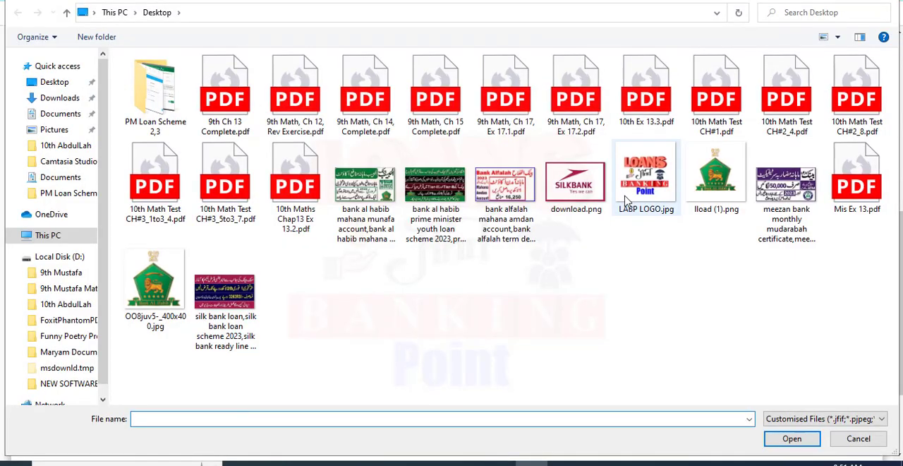
{"action": "double_click", "coordinate": [637, 212]}
Attach download.png from the Desktop as the feasibility report file.
{"action": "left_click_drag", "start_coordinate": [134, 336], "coordinate": [29, 340]}
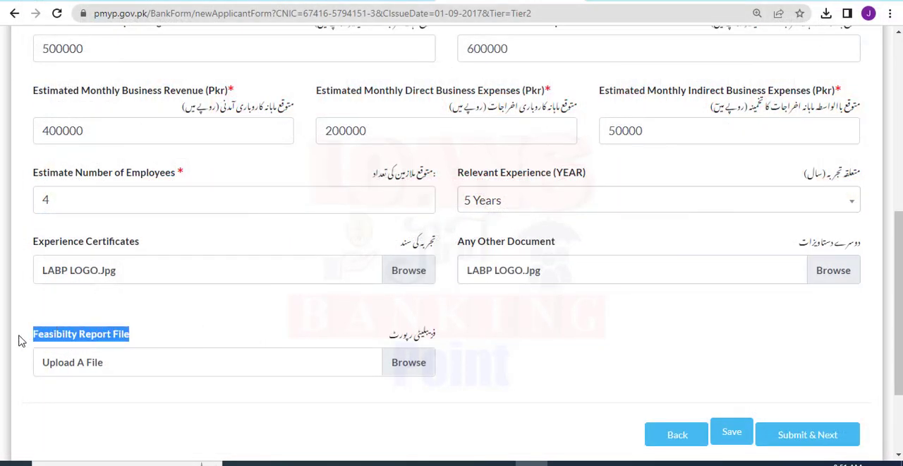
{"action": "left_click", "coordinate": [278, 311]}
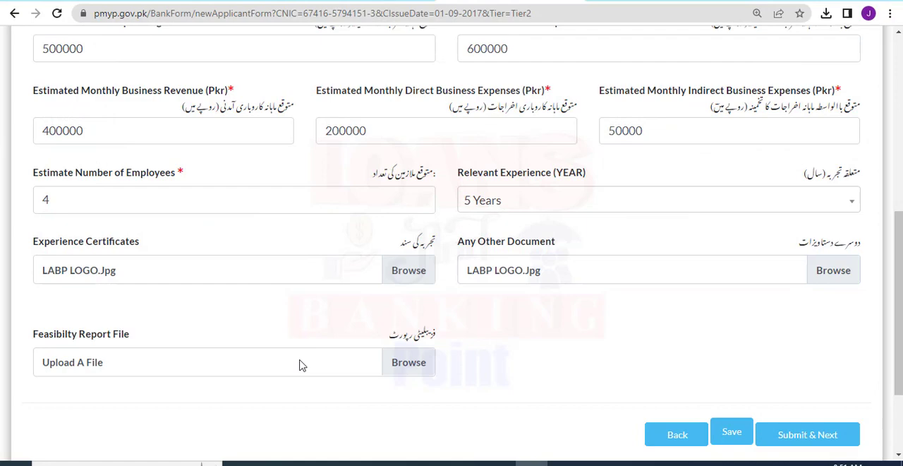
{"action": "left_click", "coordinate": [423, 365]}
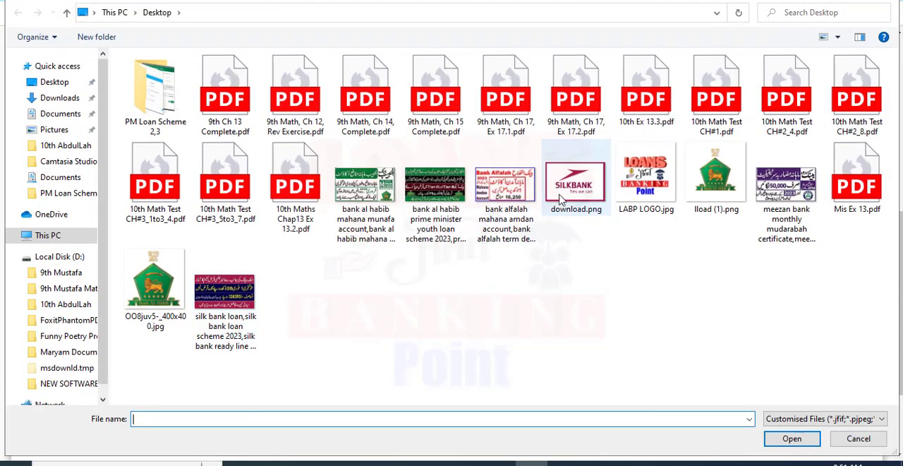
{"action": "double_click", "coordinate": [608, 192]}
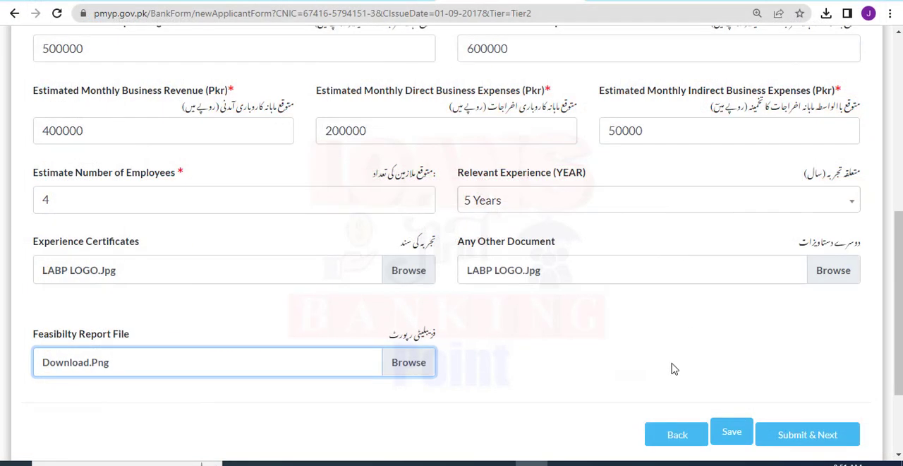
Save the business plan details and submit them to proceed to the Financing History section.
{"action": "left_click", "coordinate": [730, 434]}
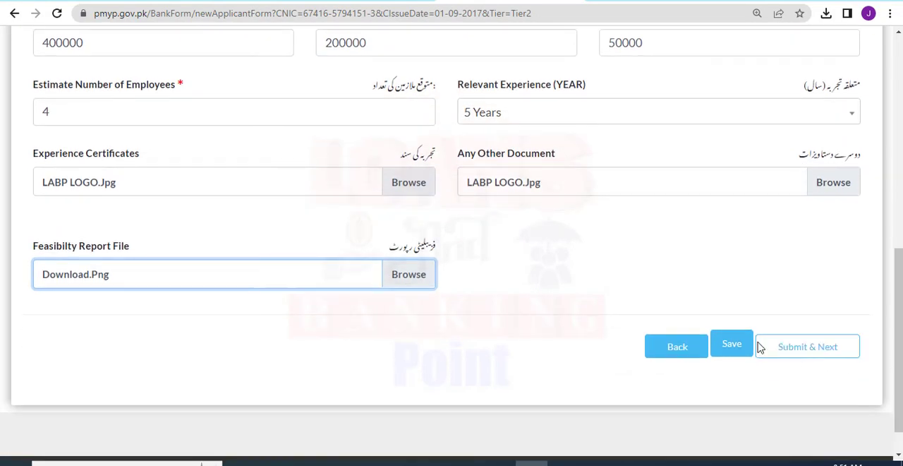
{"action": "left_click", "coordinate": [749, 344]}
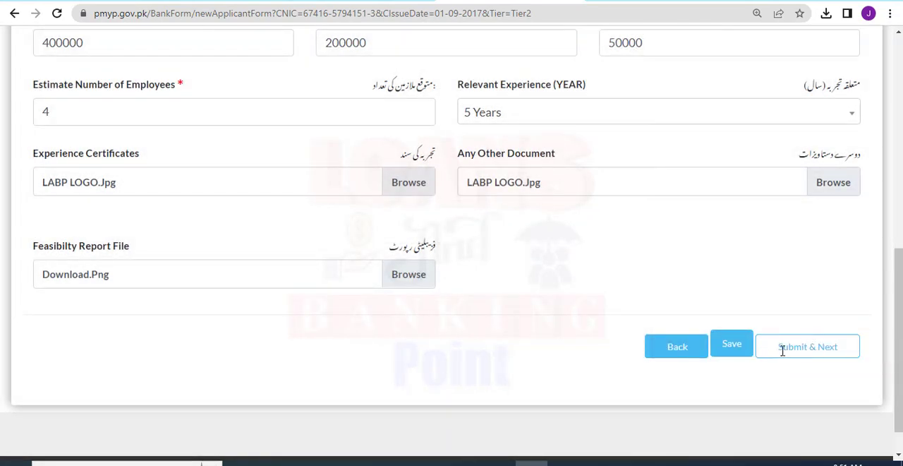
{"action": "left_click", "coordinate": [793, 350]}
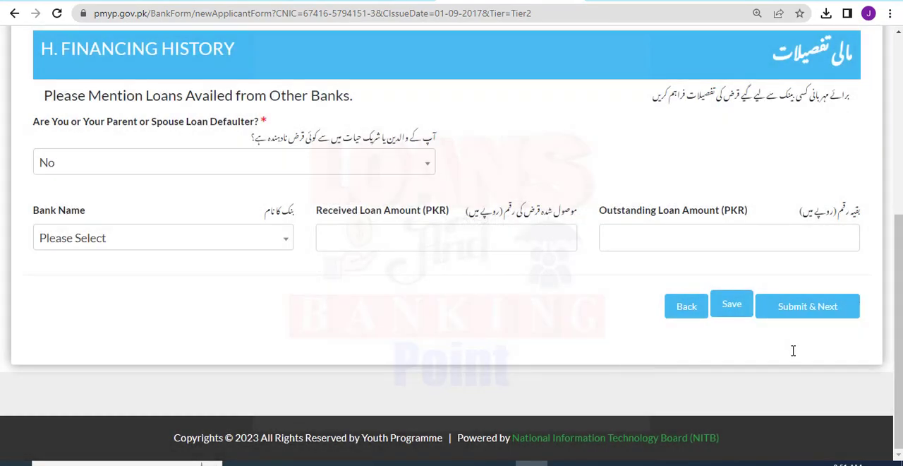
Select No for whether the applicant, a parent or the spouse is a loan defaulter.
{"action": "left_click_drag", "start_coordinate": [897, 258], "coordinate": [895, 182]}
{"action": "scroll", "coordinate": [762, 99], "scroll_direction": "down", "scroll_amount": 1}
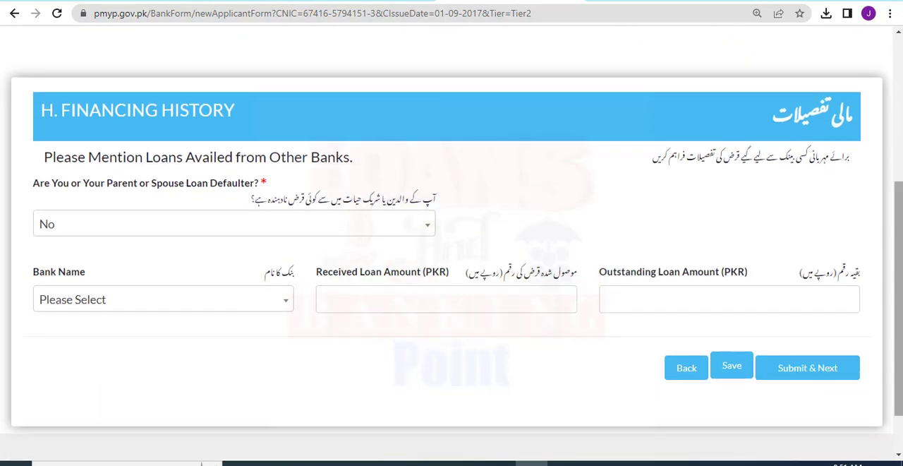
{"action": "left_click_drag", "start_coordinate": [235, 110], "coordinate": [25, 117]}
{"action": "left_click", "coordinate": [37, 157]}
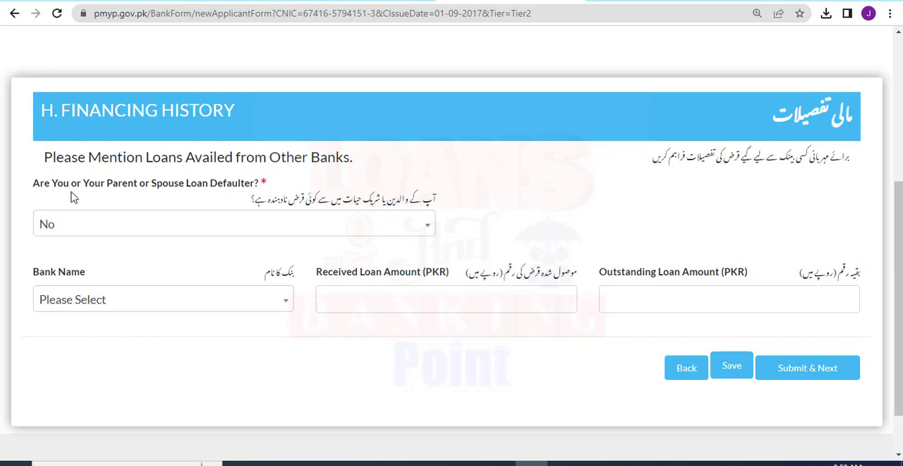
{"action": "left_click", "coordinate": [101, 231]}
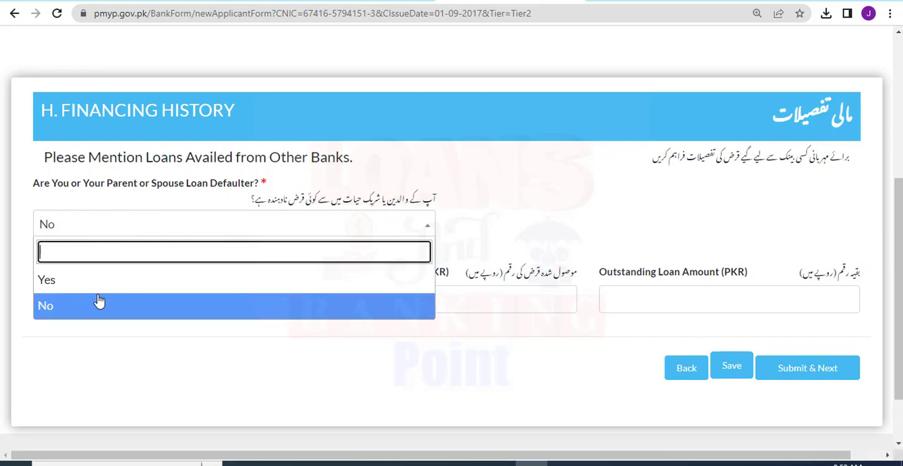
{"action": "left_click", "coordinate": [81, 303]}
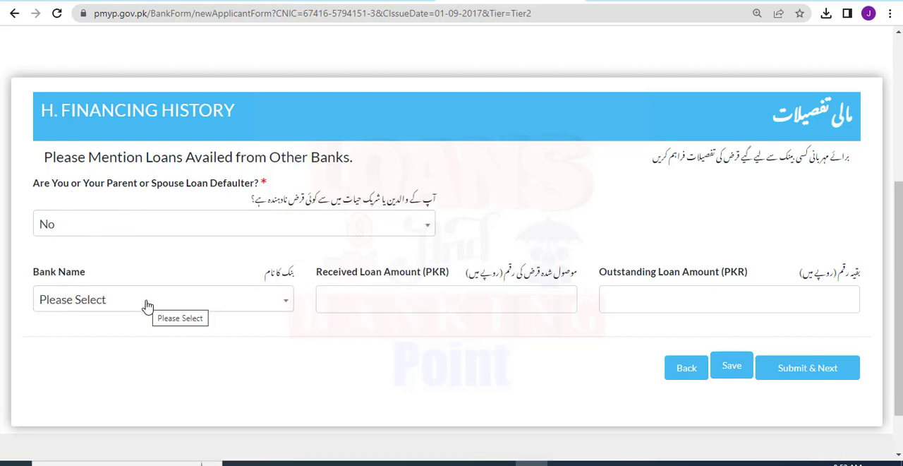
Switch the loan defaulter answer to Yes and enter 100000 as the loan defaulter detail.
{"action": "left_click", "coordinate": [100, 223]}
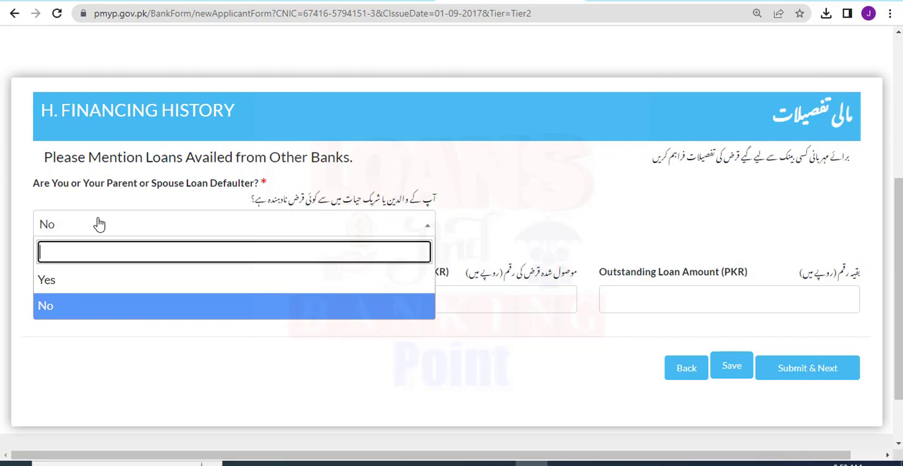
{"action": "left_click", "coordinate": [43, 279]}
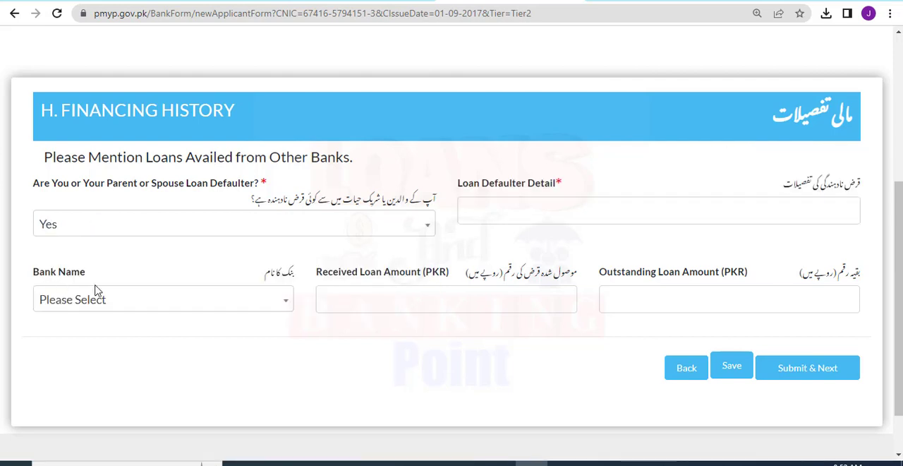
{"action": "left_click", "coordinate": [502, 206]}
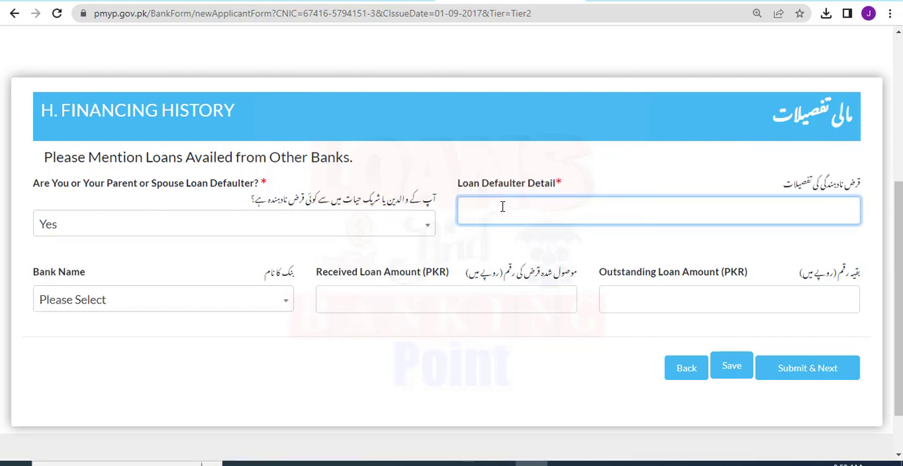
{"action": "type", "text": "100000"}
Choose Askari Bank Limited as the bank and enter 100000 as the received and 20000 as the outstanding loan amount.
{"action": "left_click", "coordinate": [54, 304]}
{"action": "left_click", "coordinate": [173, 244]}
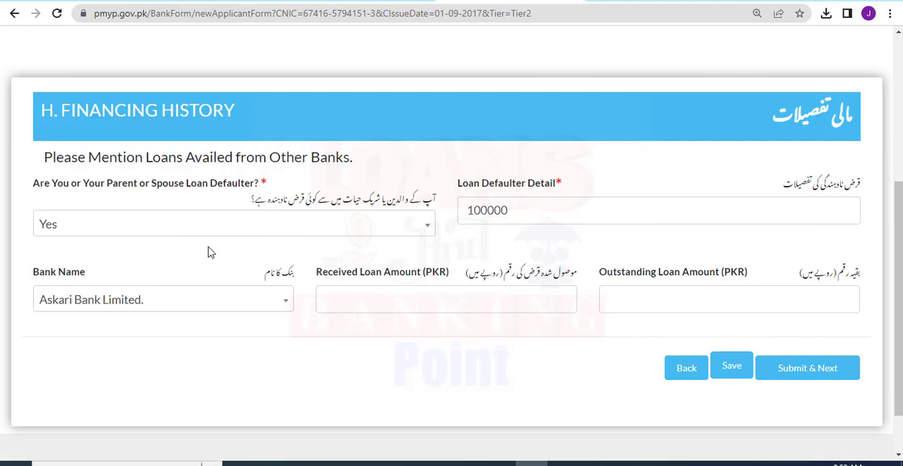
{"action": "left_click", "coordinate": [378, 292]}
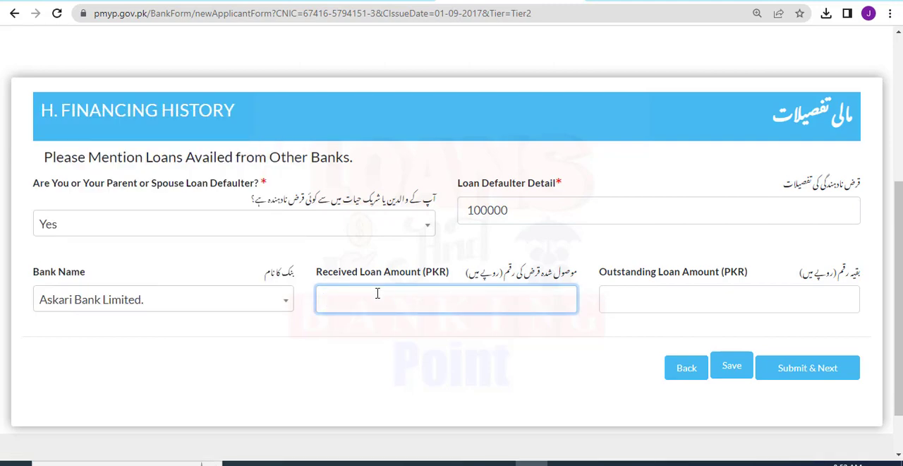
{"action": "type", "text": "100"}
{"action": "left_click", "coordinate": [609, 296]}
{"action": "type", "text": "20000"}
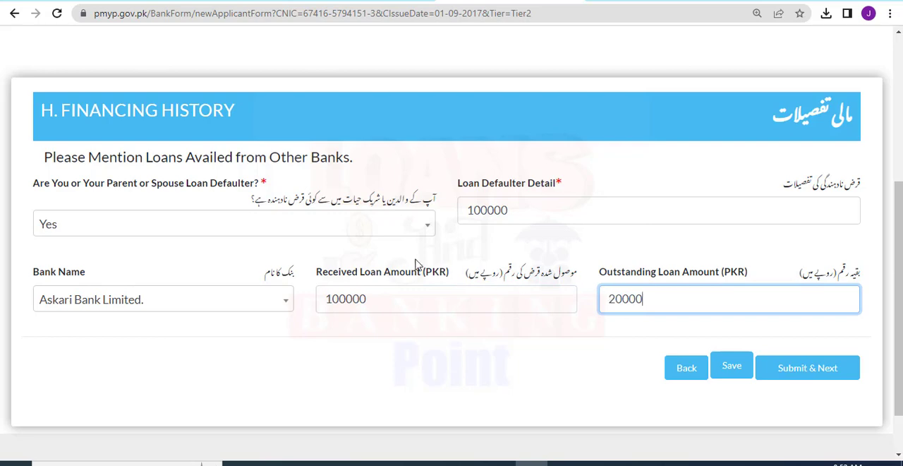
{"action": "left_click", "coordinate": [398, 248]}
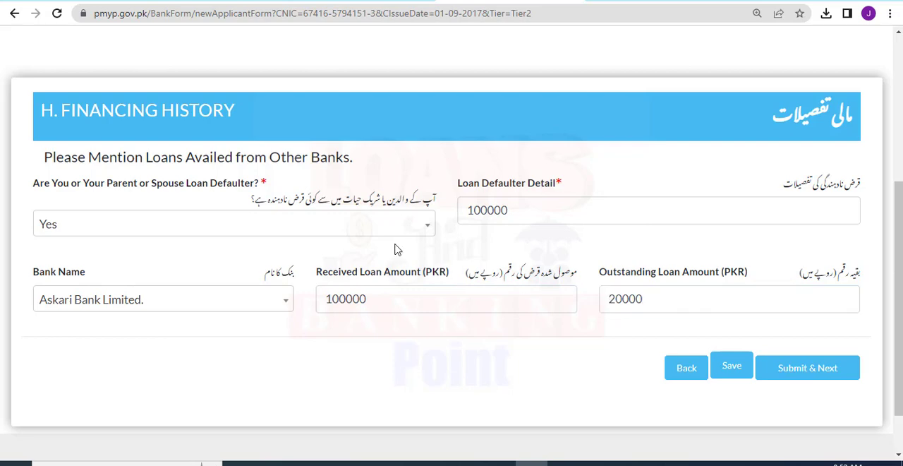
Change the loan defaulter answer in the financing history back to No.
{"action": "left_click", "coordinate": [355, 230]}
{"action": "left_click", "coordinate": [70, 330]}
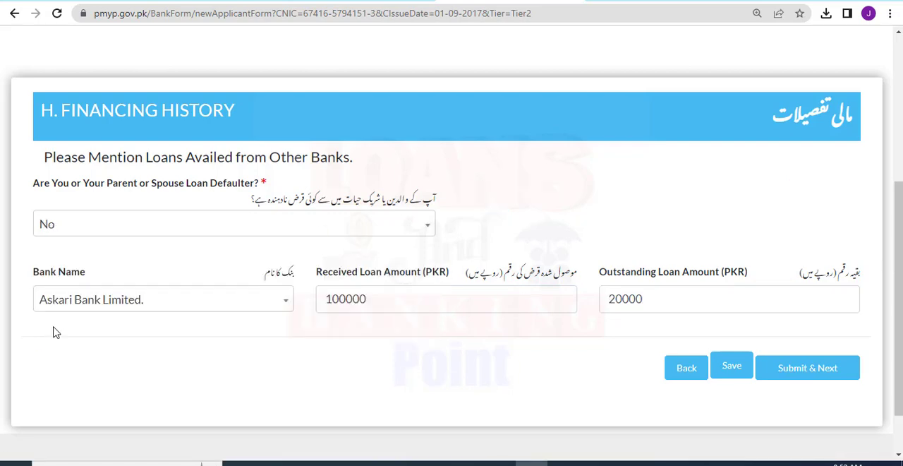
Save the financing history section and submit it to proceed to the References section.
{"action": "left_click", "coordinate": [732, 365]}
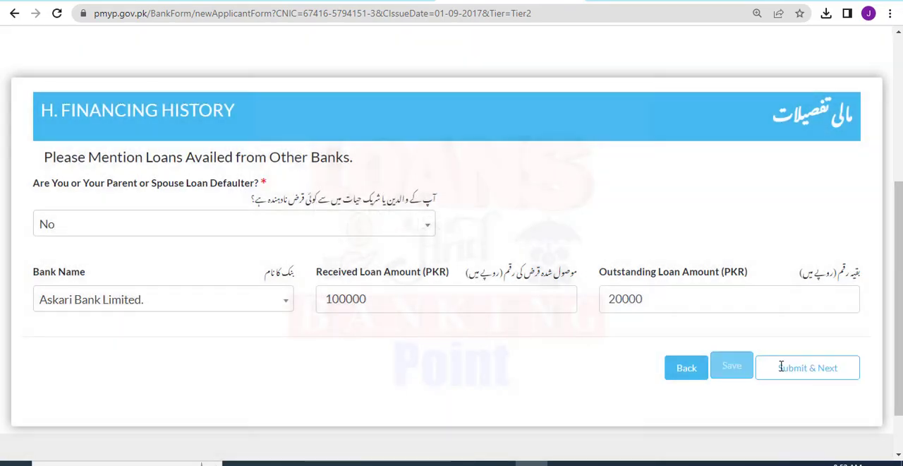
{"action": "left_click", "coordinate": [788, 367]}
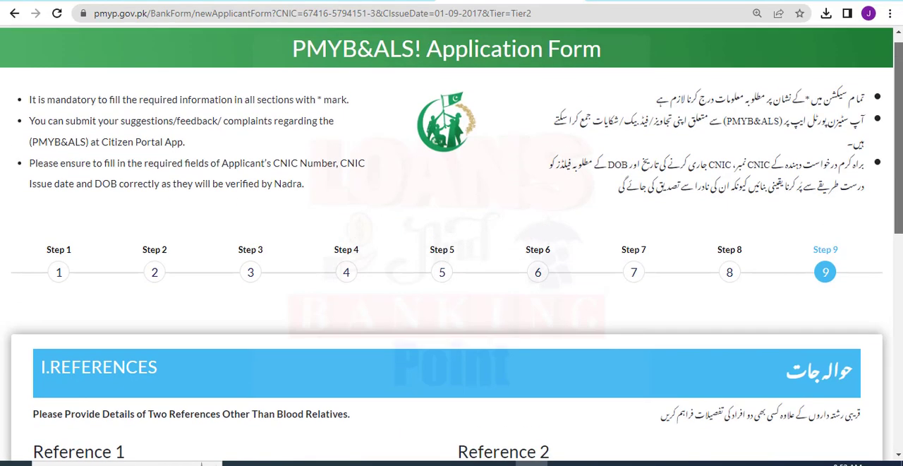
{"action": "scroll", "coordinate": [452, 245], "scroll_direction": "down", "scroll_amount": 3}
{"action": "scroll", "coordinate": [846, 137], "scroll_direction": "up", "scroll_amount": 1}
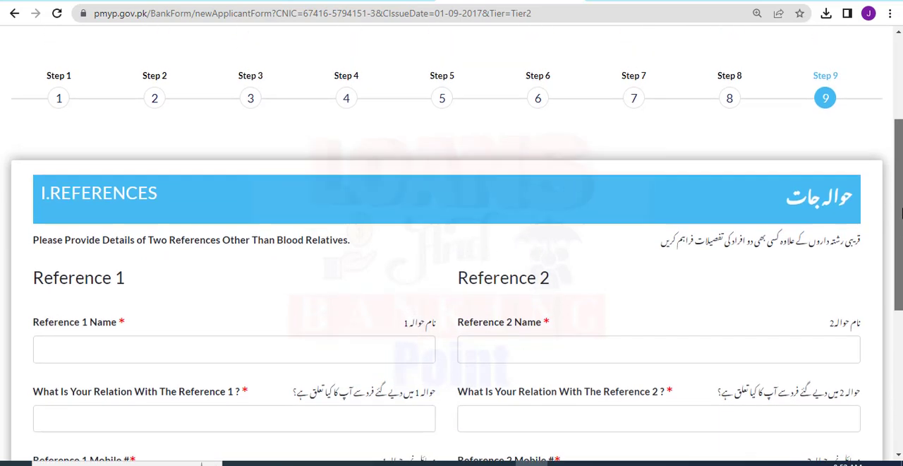
Enter the names of Reference 1 and Reference 2.
{"action": "scroll", "coordinate": [845, 137], "scroll_direction": "down", "scroll_amount": 2}
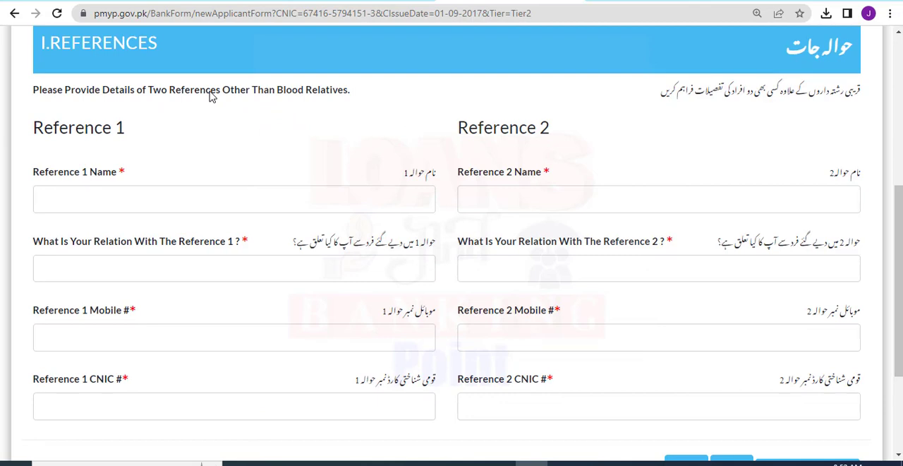
{"action": "left_click", "coordinate": [79, 192]}
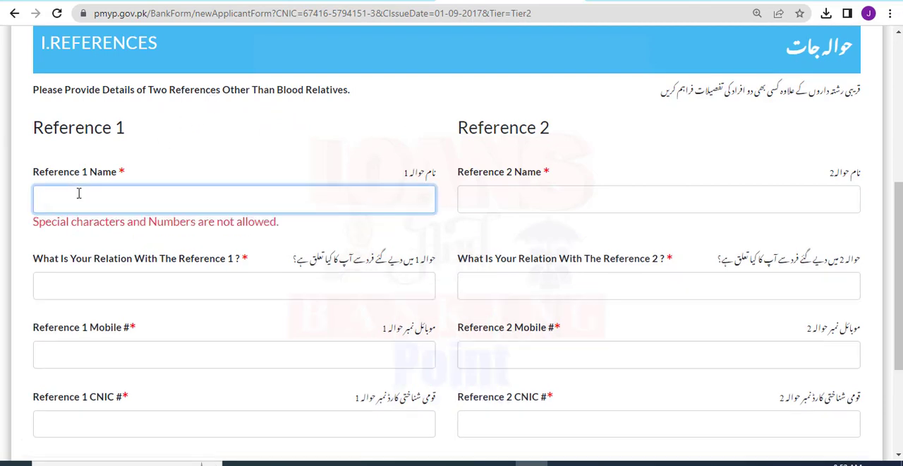
{"action": "type", "text": "Muhammad"}
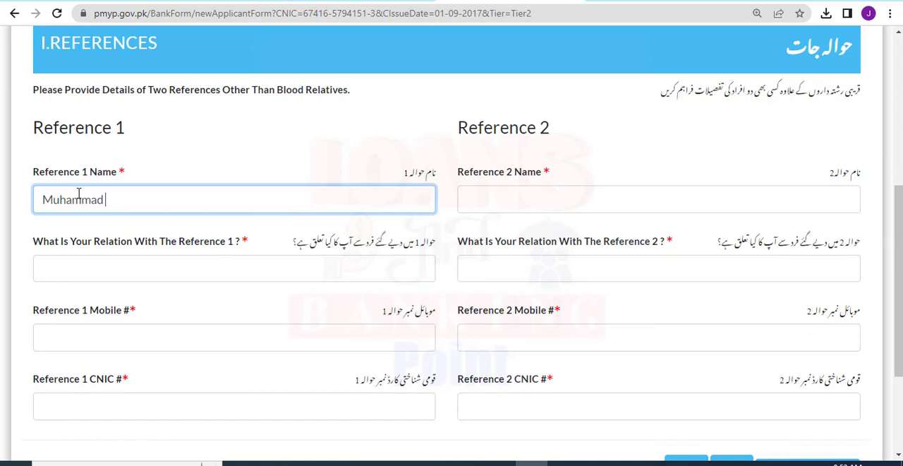
{"action": "left_click", "coordinate": [490, 198]}
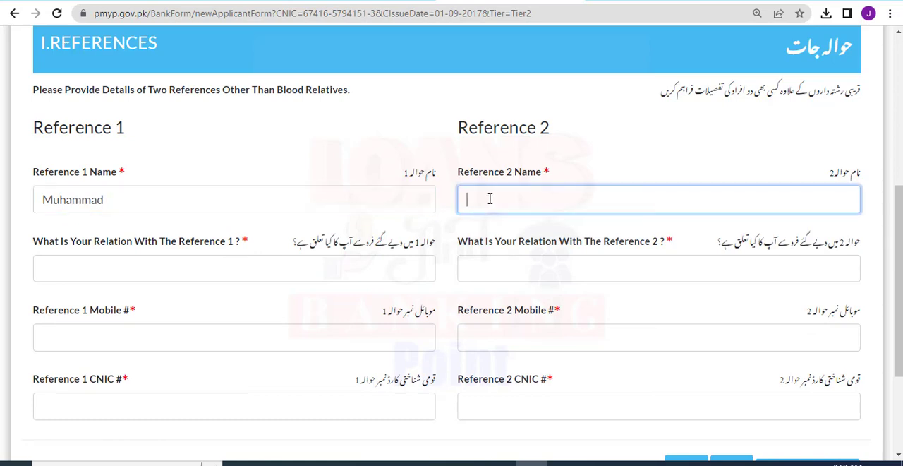
{"action": "type", "text": "Alijh"}
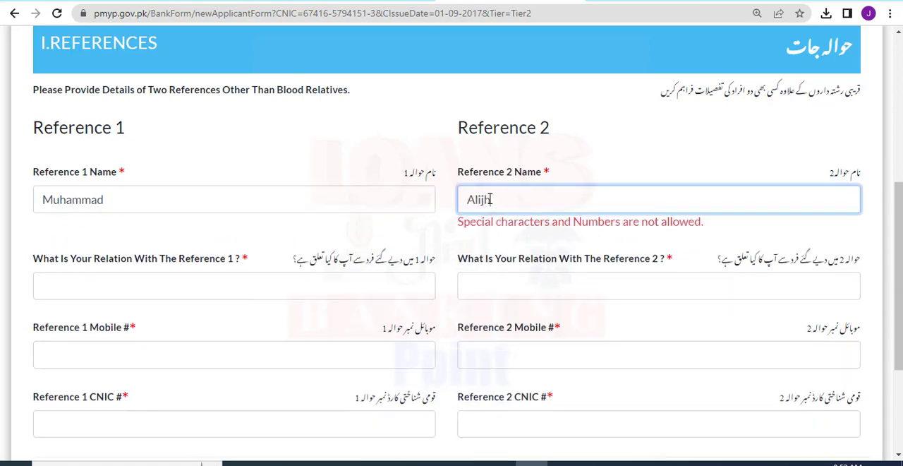
{"action": "key", "text": "BackSpace"}
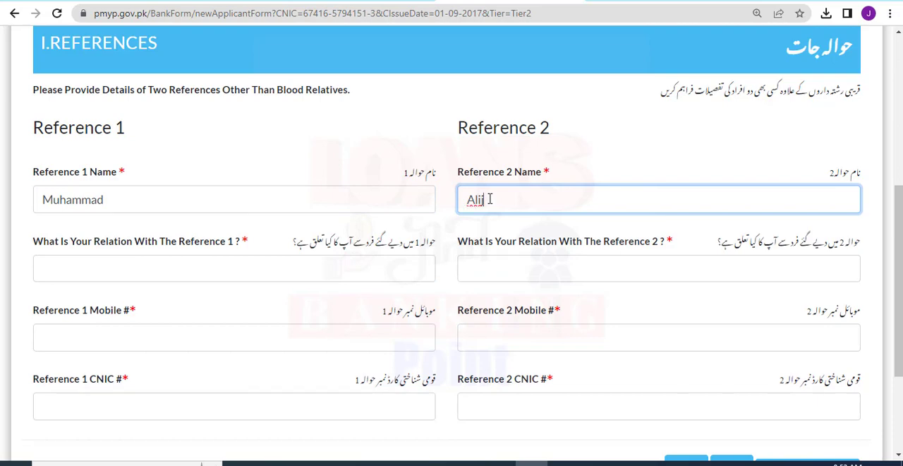
Enter Friends as the applicant's relation with both Reference 1 and Reference 2.
{"action": "left_click_drag", "start_coordinate": [34, 241], "coordinate": [248, 242]}
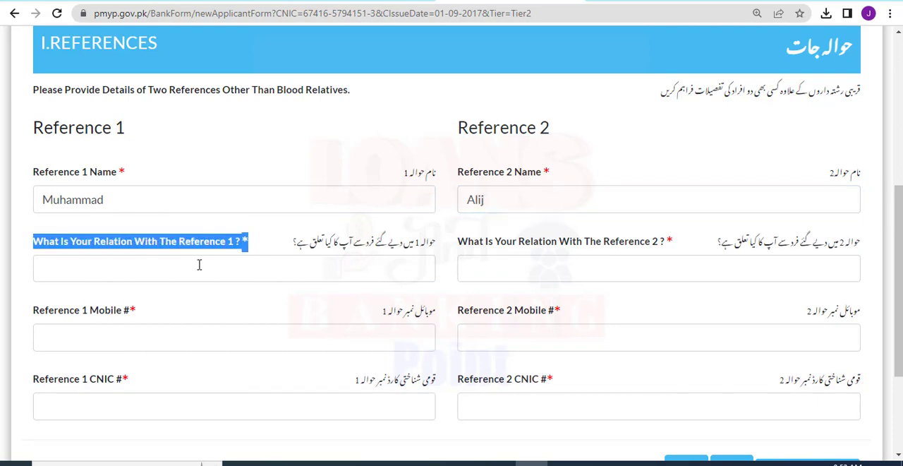
{"action": "left_click", "coordinate": [251, 245]}
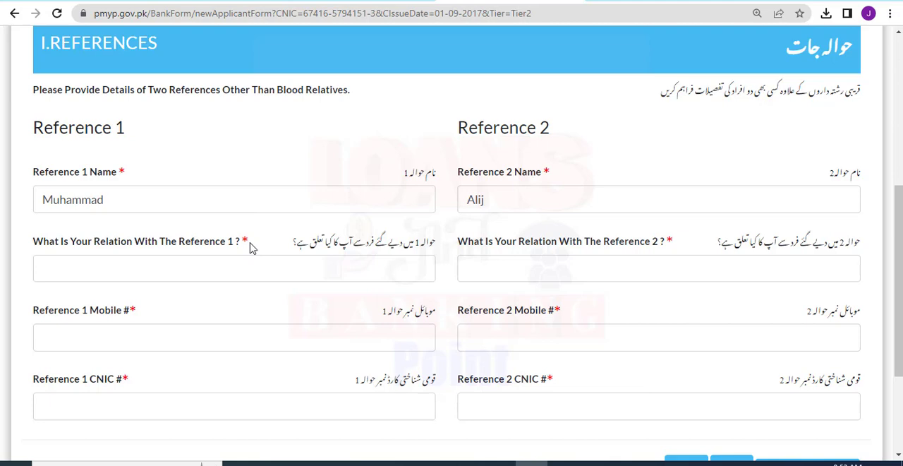
{"action": "left_click", "coordinate": [80, 259]}
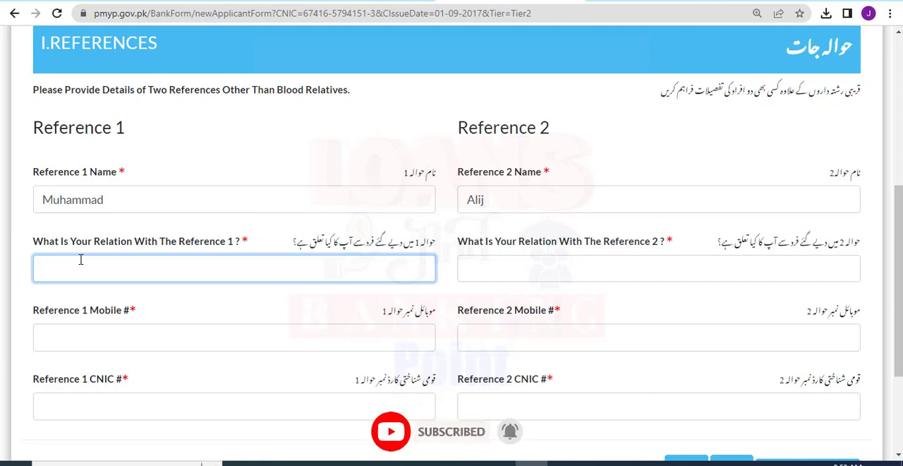
{"action": "type", "text": "Friends"}
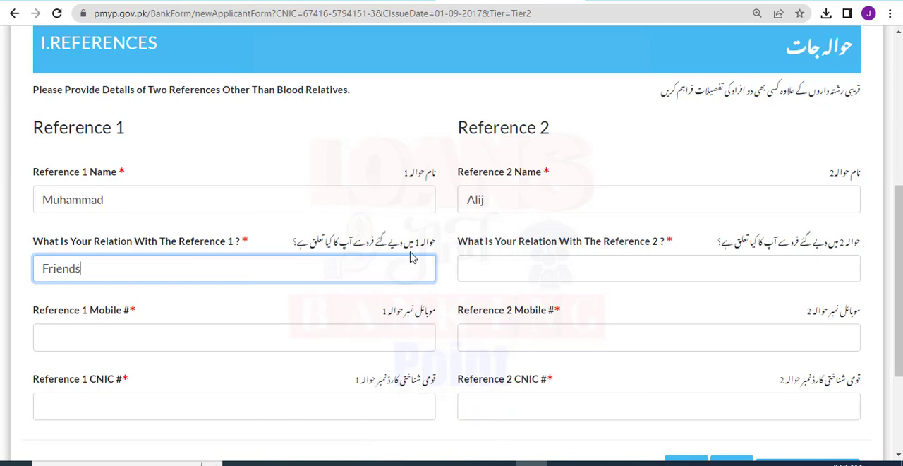
{"action": "left_click", "coordinate": [484, 269]}
{"action": "type", "text": "Frien"}
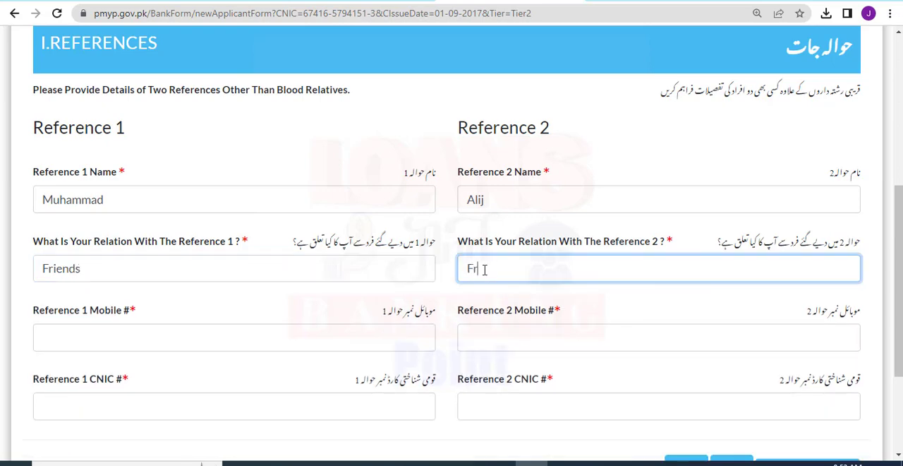
{"action": "type", "text": "ds"}
Enter the mobile number of Reference 1.
{"action": "left_click_drag", "start_coordinate": [155, 318], "coordinate": [20, 318]}
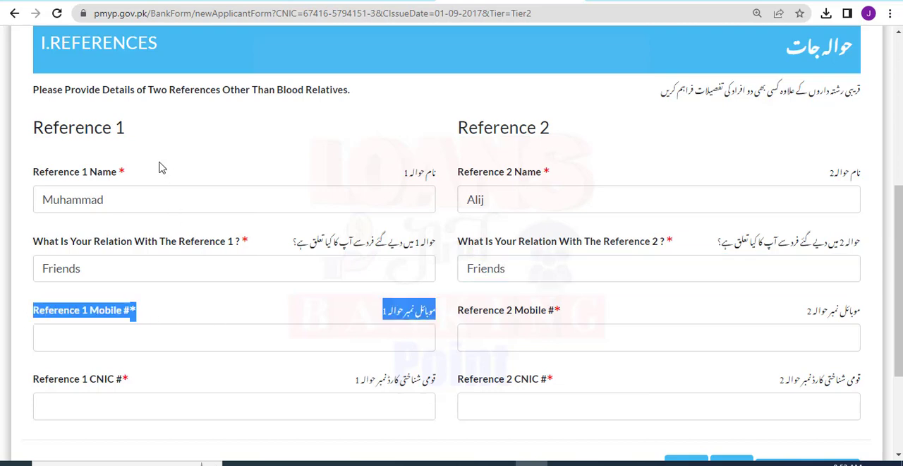
{"action": "left_click_drag", "start_coordinate": [32, 173], "coordinate": [130, 175]}
{"action": "left_click", "coordinate": [131, 176]}
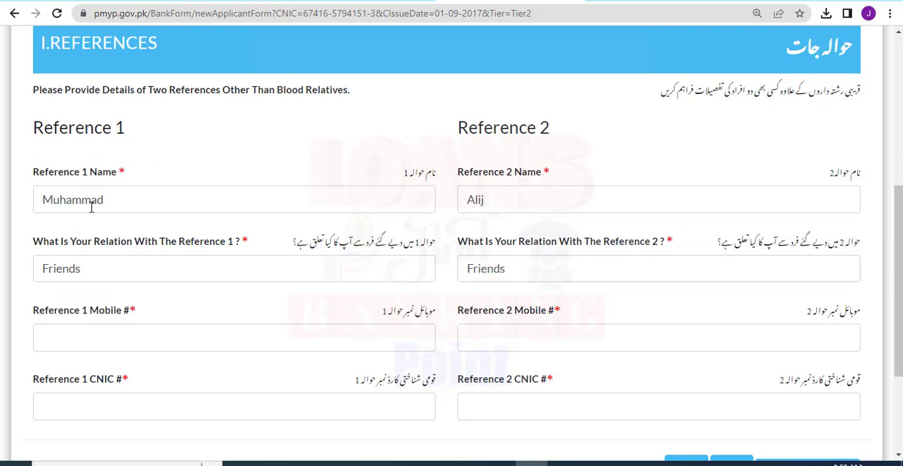
{"action": "left_click", "coordinate": [127, 198]}
{"action": "left_click", "coordinate": [116, 342]}
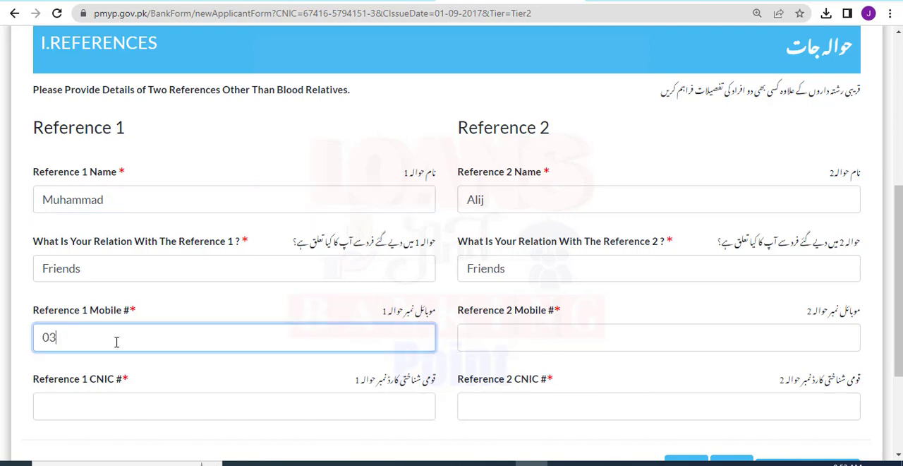
Enter the mobile number of Reference 2.
{"action": "left_click_drag", "start_coordinate": [459, 173], "coordinate": [558, 177]}
{"action": "left_click", "coordinate": [556, 172]}
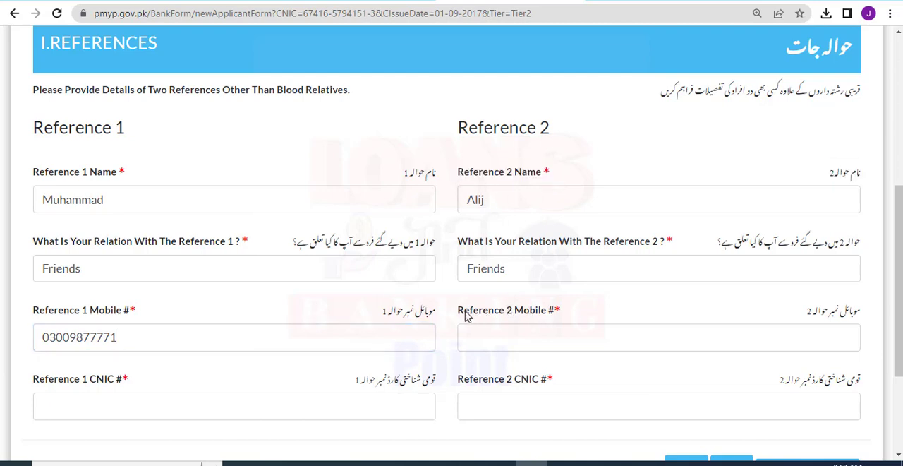
{"action": "left_click_drag", "start_coordinate": [457, 309], "coordinate": [564, 304]}
{"action": "left_click", "coordinate": [568, 303]}
{"action": "left_click", "coordinate": [495, 345]}
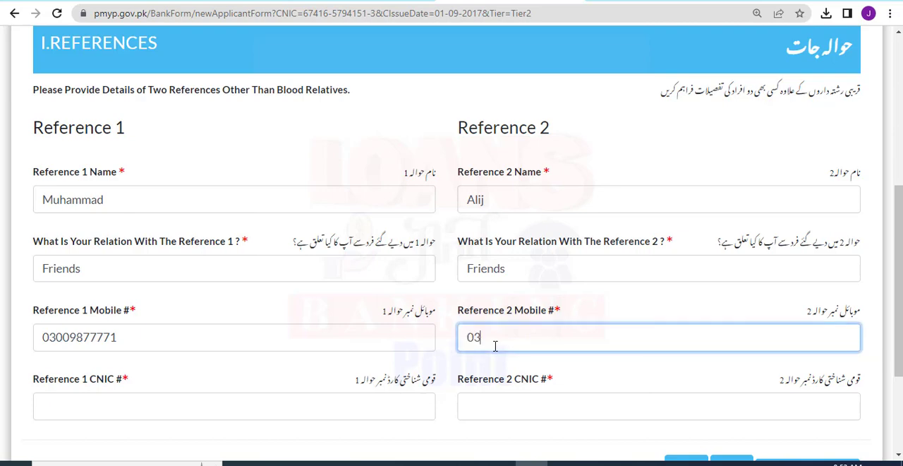
{"action": "left_click", "coordinate": [288, 380]}
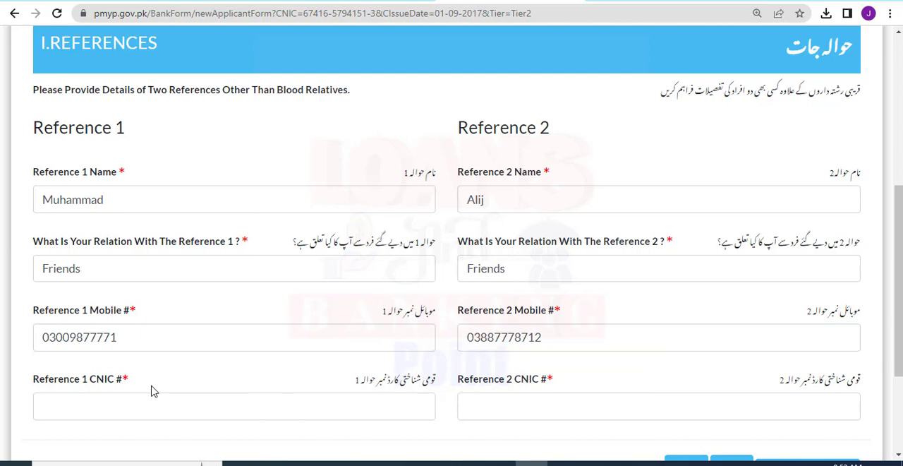
Enter the CNIC number of Reference 1.
{"action": "left_click_drag", "start_coordinate": [134, 378], "coordinate": [29, 384]}
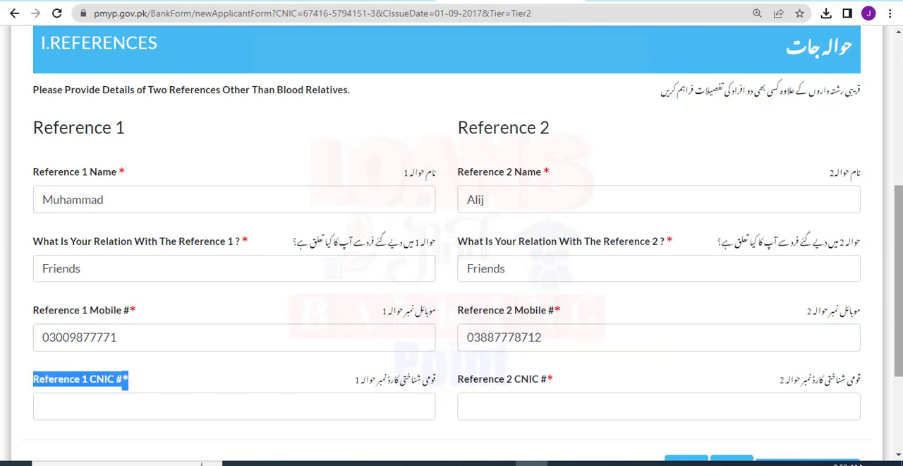
{"action": "mouse_move", "coordinate": [901, 275]}
{"action": "left_mouse_down"}
{"action": "mouse_move", "coordinate": [901, 297]}
{"action": "mouse_move", "coordinate": [902, 276]}
{"action": "left_mouse_up"}
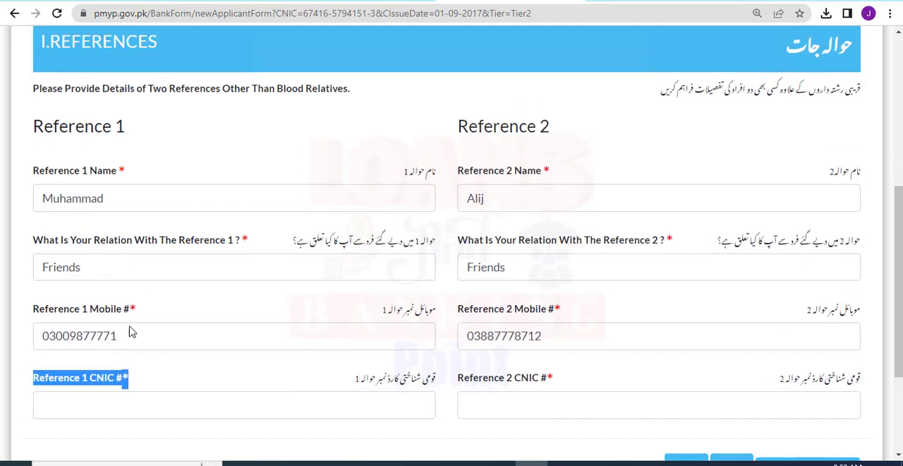
{"action": "left_click", "coordinate": [96, 414]}
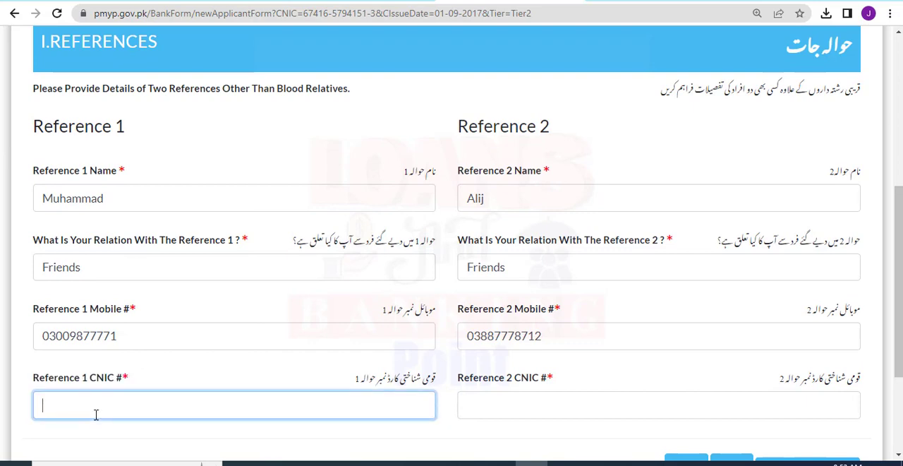
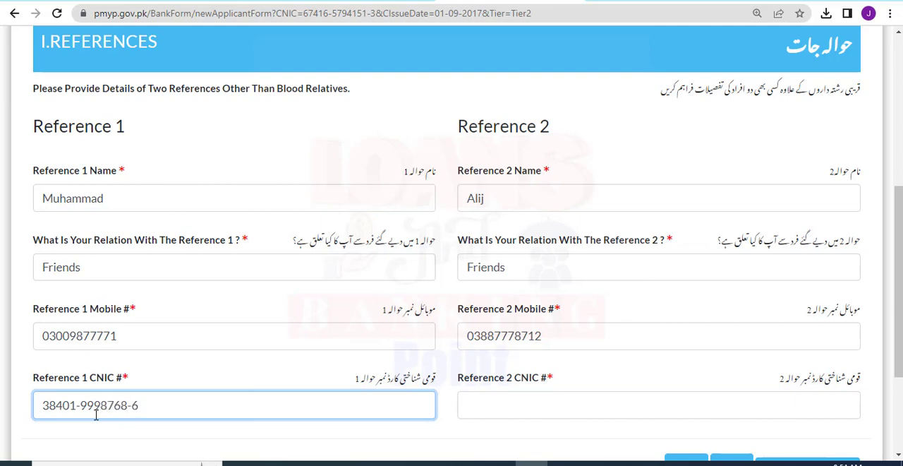
Enter the CNIC number of Reference 2.
{"action": "left_click_drag", "start_coordinate": [450, 381], "coordinate": [560, 381]}
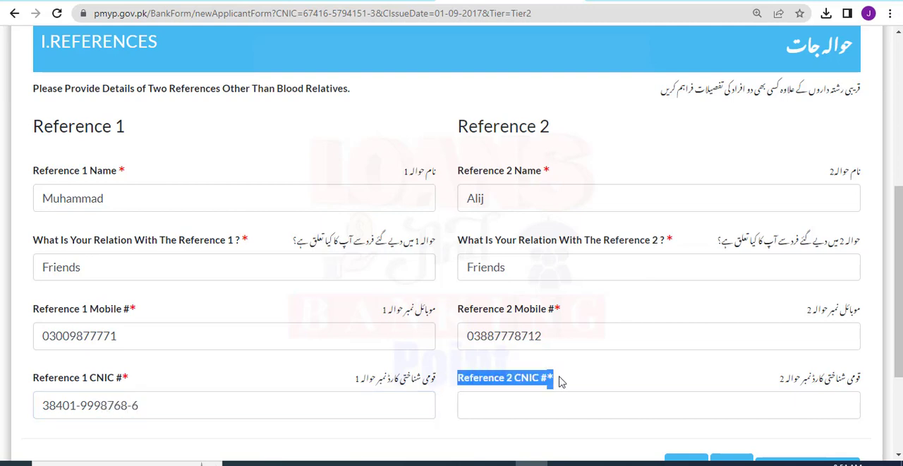
{"action": "left_click", "coordinate": [563, 381]}
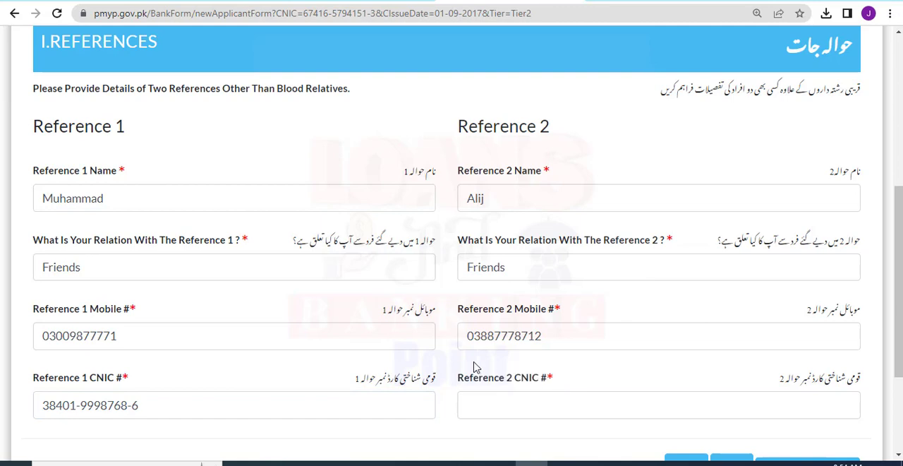
{"action": "left_click", "coordinate": [485, 400]}
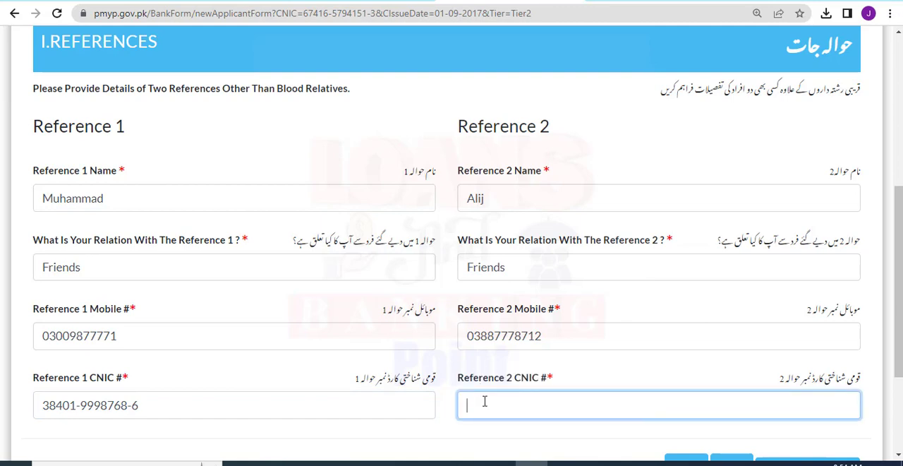
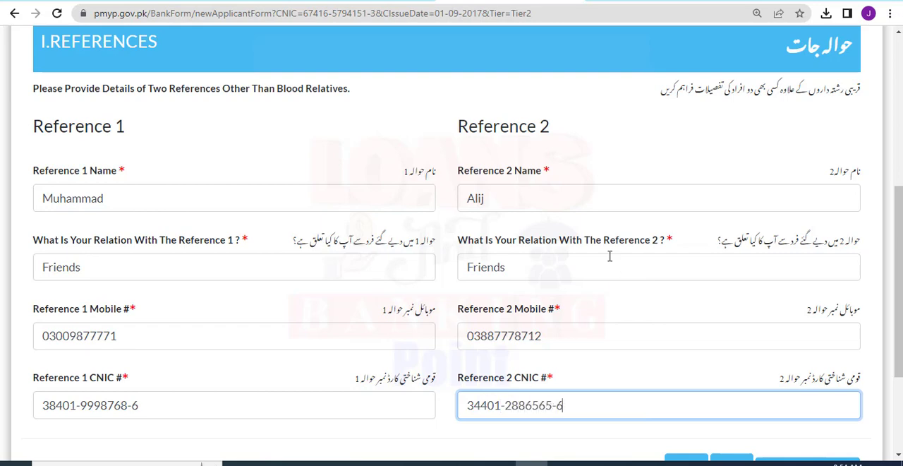
Save the completed references section and submit it to open the declaration.
{"action": "scroll", "coordinate": [609, 256], "scroll_direction": "down", "scroll_amount": 2}
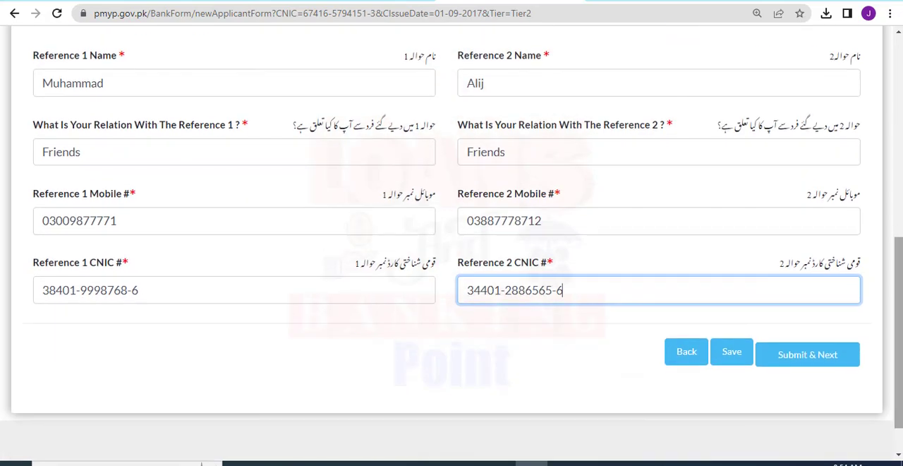
{"action": "left_click", "coordinate": [732, 355]}
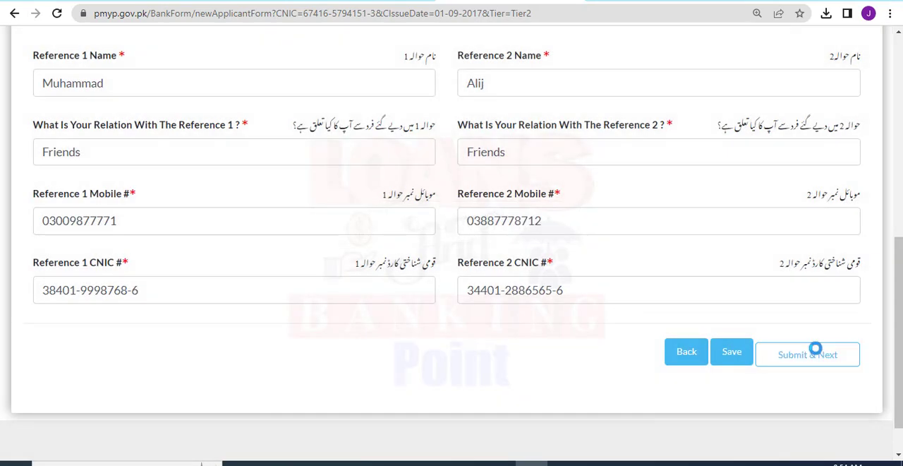
{"action": "left_click", "coordinate": [815, 349]}
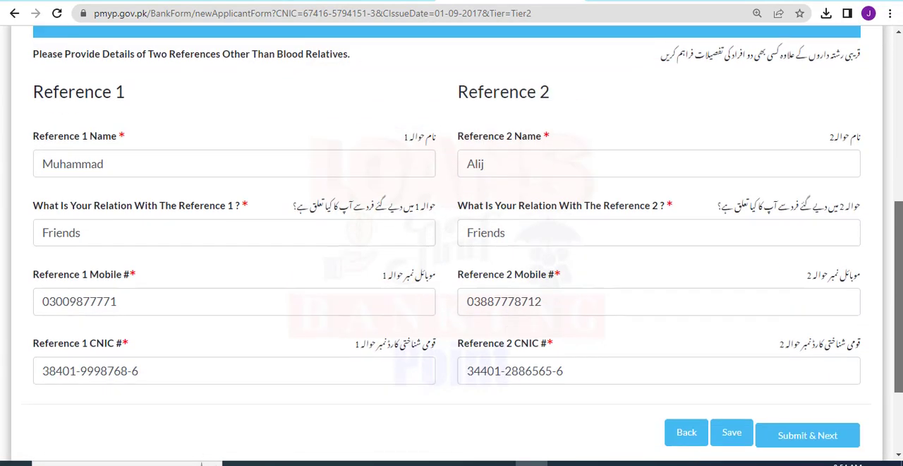
{"action": "left_click_drag", "start_coordinate": [898, 311], "coordinate": [899, 352]}
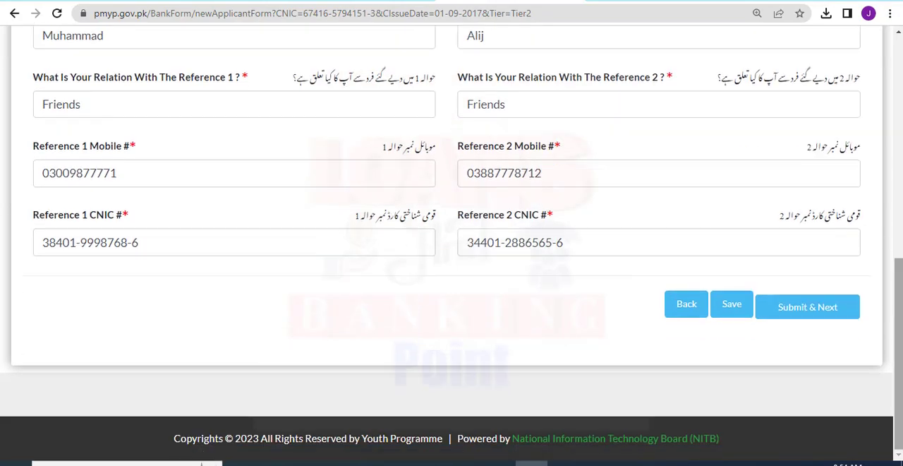
{"action": "left_click", "coordinate": [797, 305]}
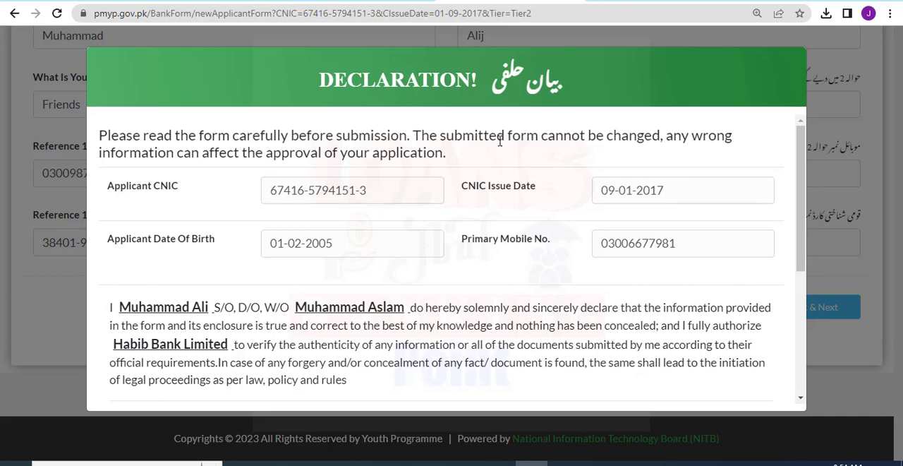
{"action": "left_click_drag", "start_coordinate": [305, 48], "coordinate": [589, 104]}
{"action": "mouse_move", "coordinate": [94, 116]}
{"action": "left_mouse_down"}
{"action": "mouse_move", "coordinate": [521, 266]}
{"action": "mouse_move", "coordinate": [546, 263]}
{"action": "left_mouse_up"}
{"action": "left_click_drag", "start_coordinate": [674, 274], "coordinate": [783, 274]}
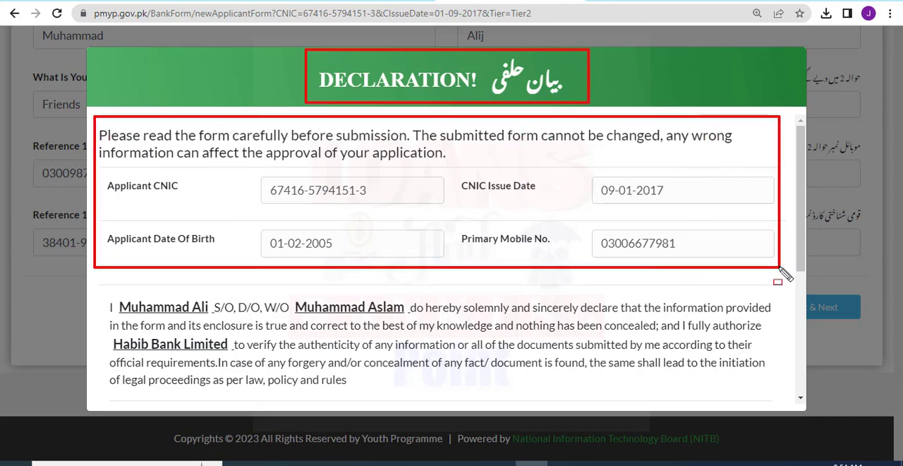
Review the declaration, agree to its terms and conditions, and submit the application.
{"action": "key", "text": "Escape"}
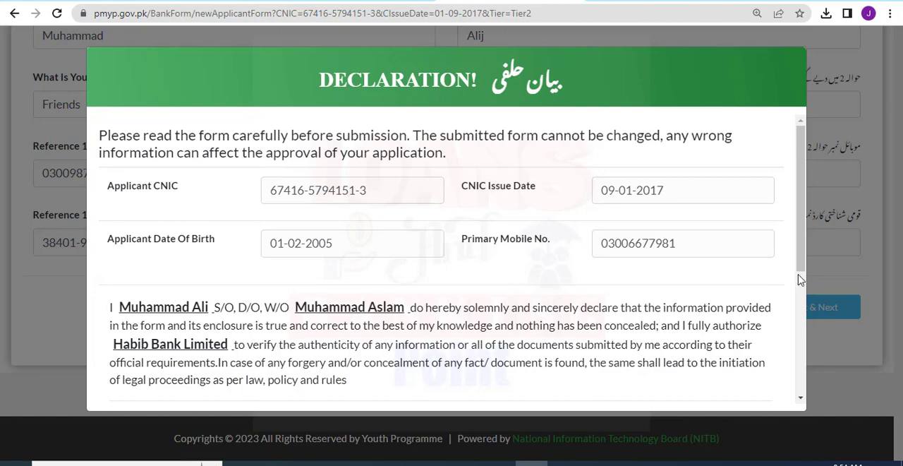
{"action": "left_click", "coordinate": [803, 279]}
{"action": "left_click_drag", "start_coordinate": [802, 280], "coordinate": [797, 152]}
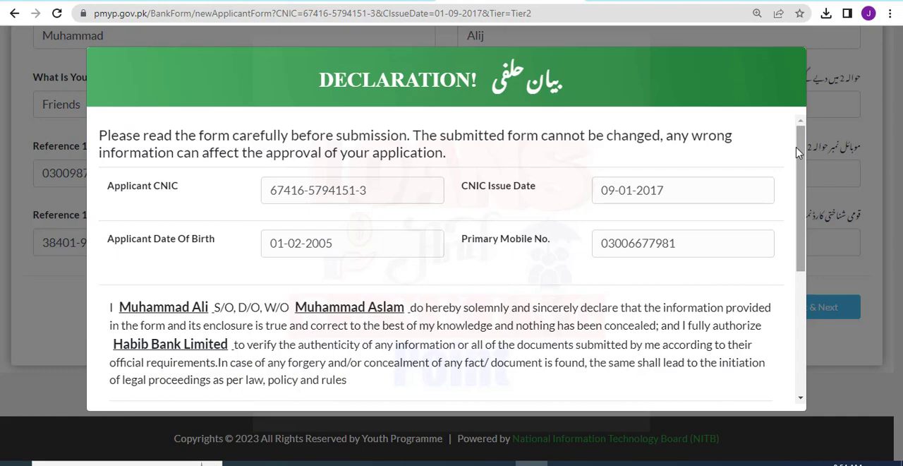
{"action": "left_click_drag", "start_coordinate": [798, 153], "coordinate": [807, 295]}
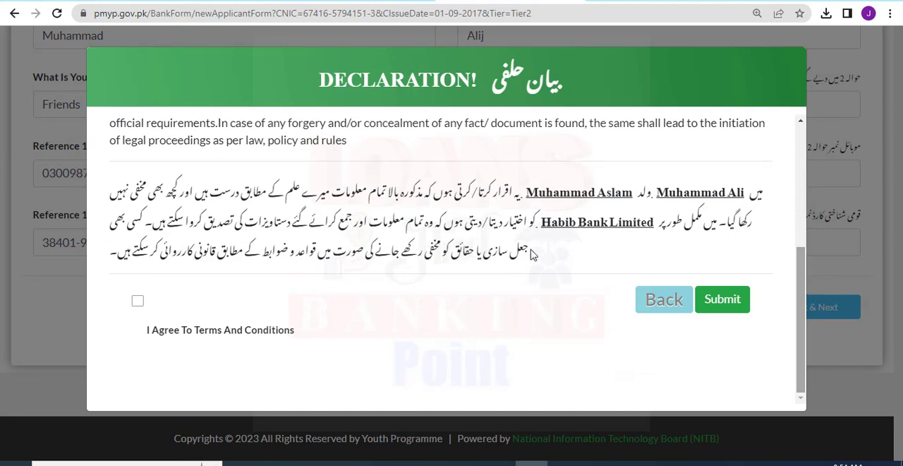
{"action": "left_click", "coordinate": [138, 304]}
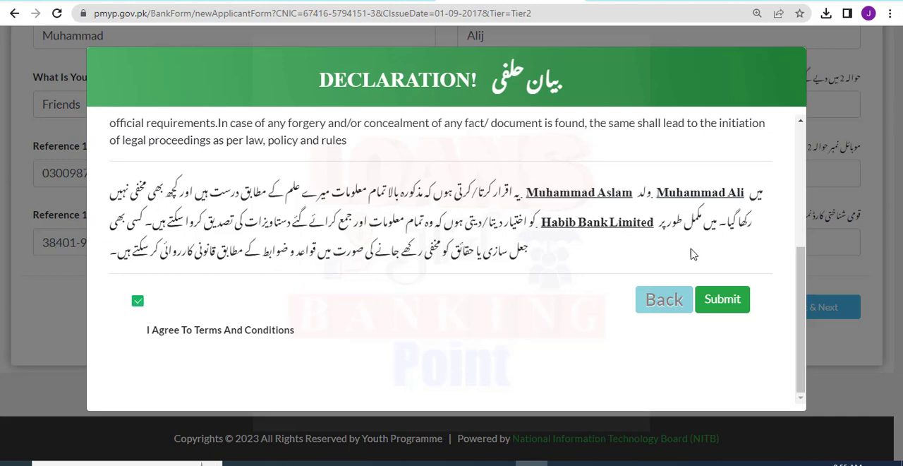
{"action": "left_click", "coordinate": [731, 299]}
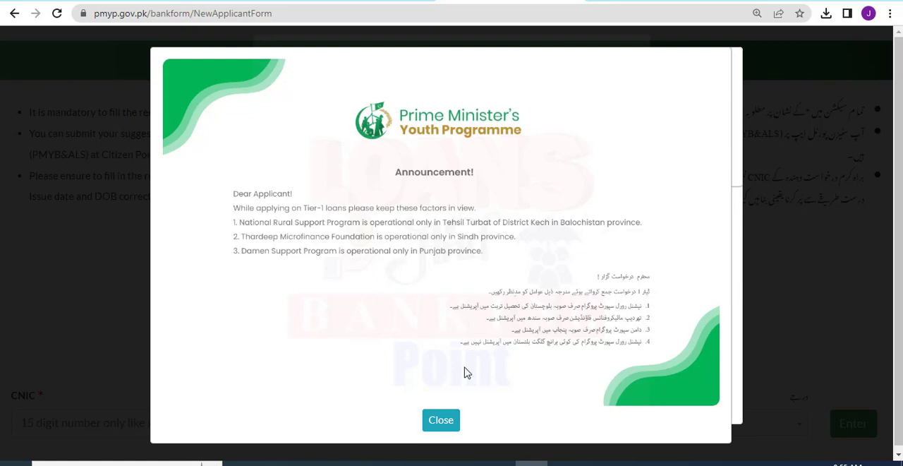
Dismiss the announcement and the notices shown over the application start page.
{"action": "left_click", "coordinate": [435, 418]}
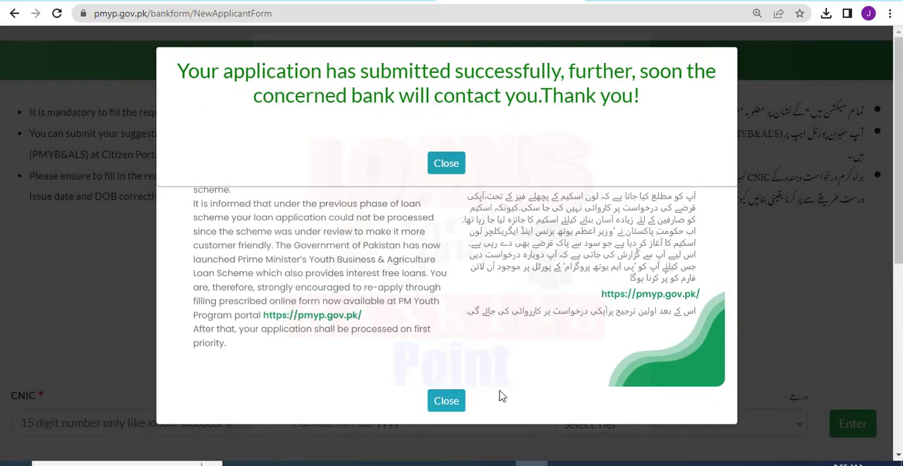
{"action": "left_click", "coordinate": [454, 399]}
{"action": "left_click", "coordinate": [446, 400]}
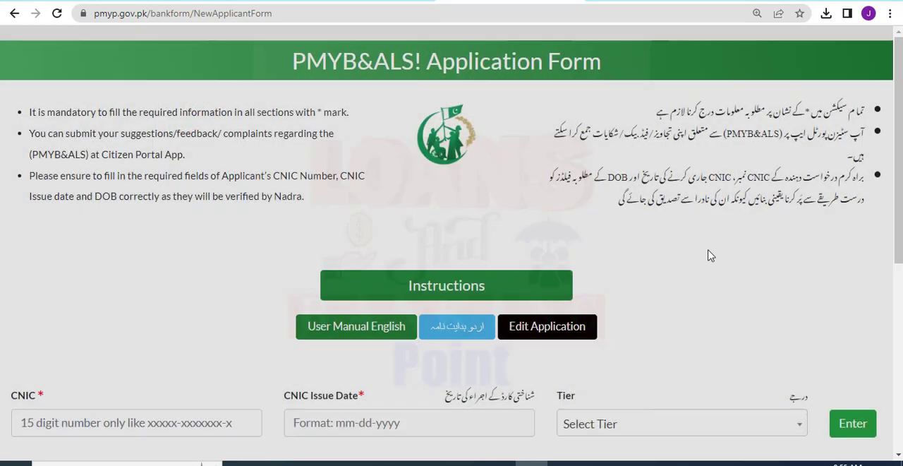
Enter the applicant's CNIC number for a new application and set its issue date to 02-01-2023.
{"action": "scroll", "coordinate": [108, 265], "scroll_direction": "down", "scroll_amount": 3}
{"action": "left_click", "coordinate": [108, 264]}
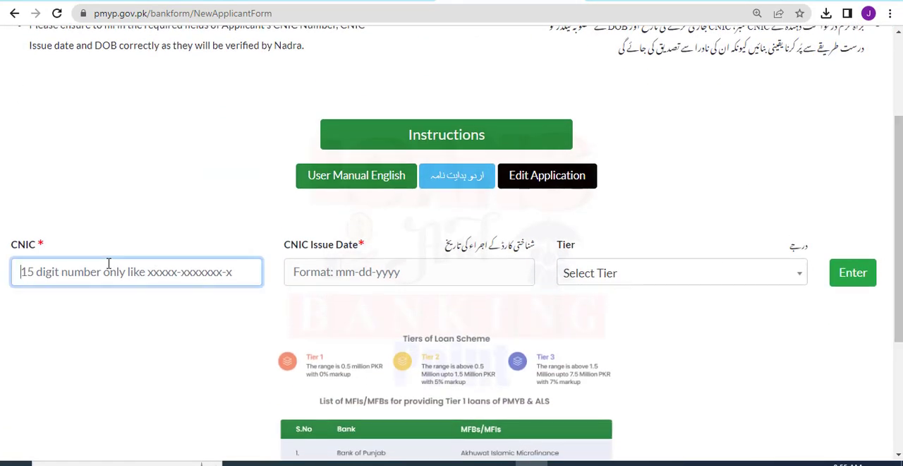
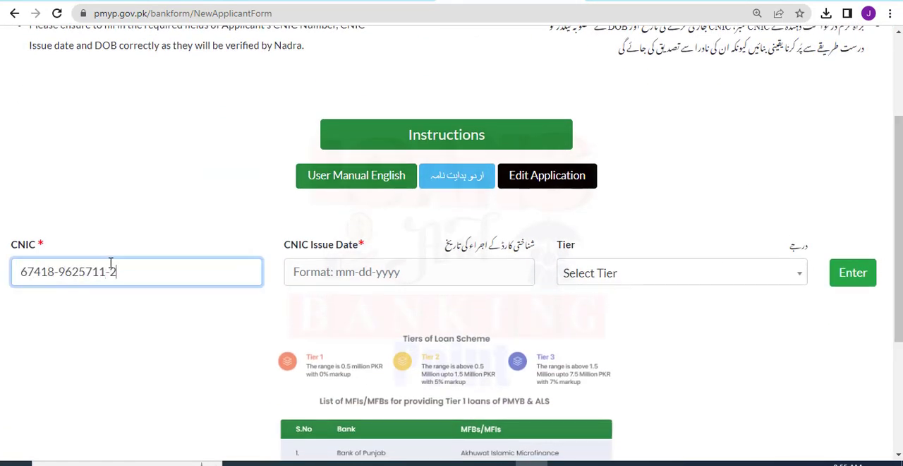
{"action": "left_click", "coordinate": [308, 279]}
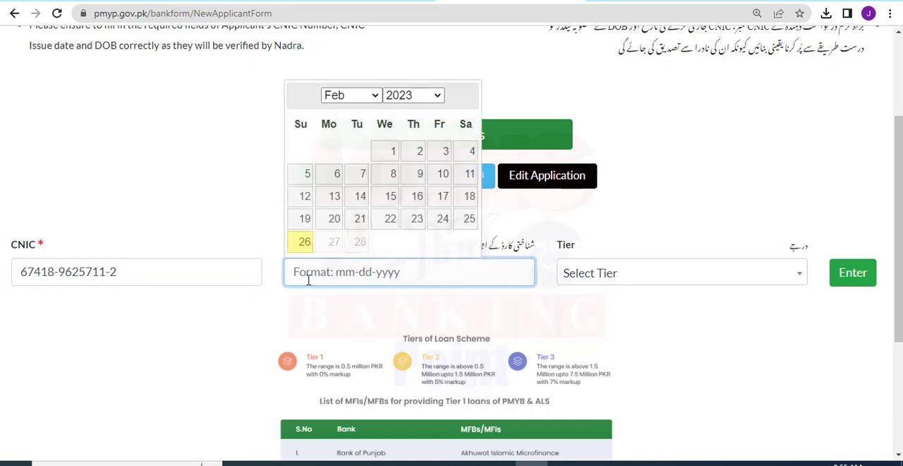
{"action": "left_click", "coordinate": [390, 152]}
Choose Tier 3 loans above Rs. 1.5 million to Rs. 7.5 million, open the application form and dismiss its announcement.
{"action": "left_click", "coordinate": [583, 280]}
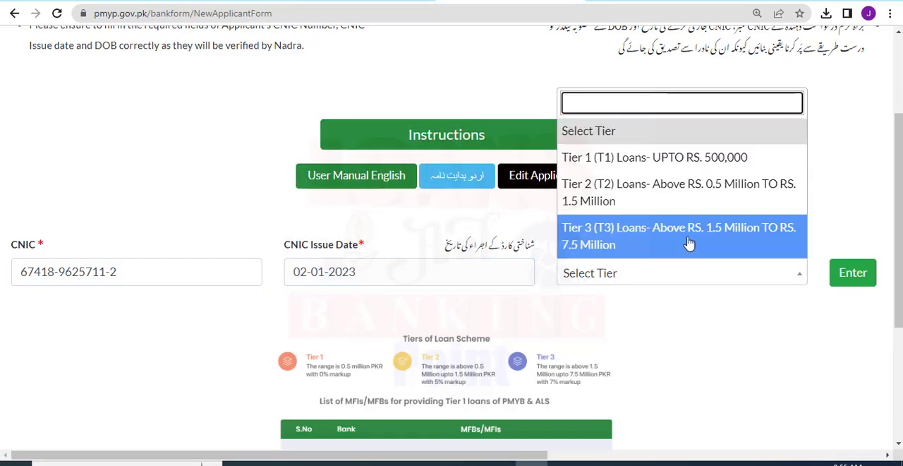
{"action": "left_click", "coordinate": [631, 244]}
{"action": "left_click", "coordinate": [850, 275]}
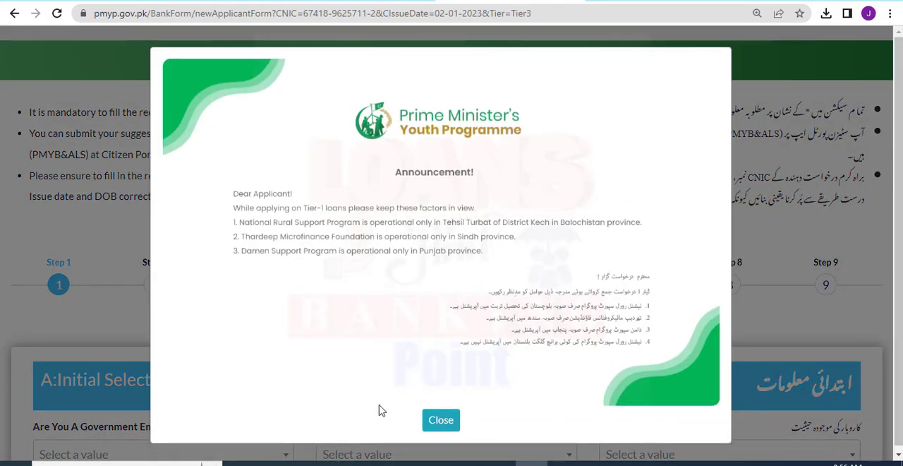
{"action": "left_click", "coordinate": [436, 419]}
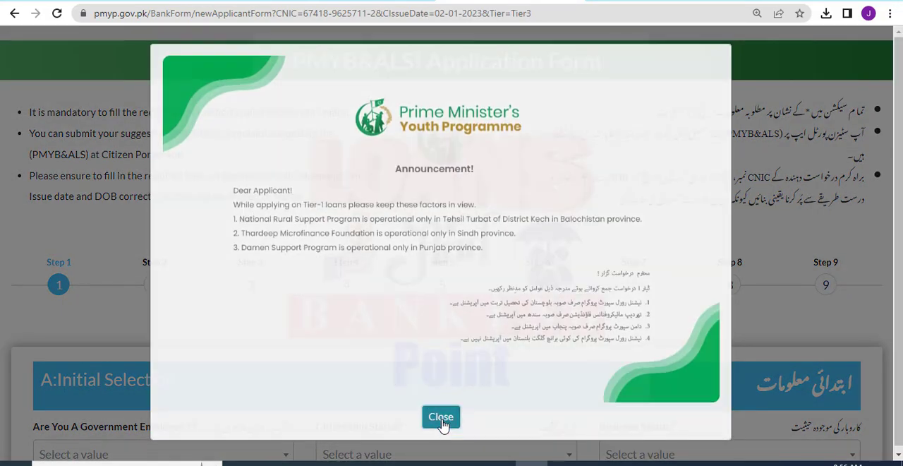
{"action": "mouse_move", "coordinate": [4, 243]}
{"action": "left_mouse_down"}
{"action": "mouse_move", "coordinate": [484, 305]}
{"action": "mouse_move", "coordinate": [897, 317]}
{"action": "mouse_move", "coordinate": [889, 314]}
{"action": "left_mouse_up"}
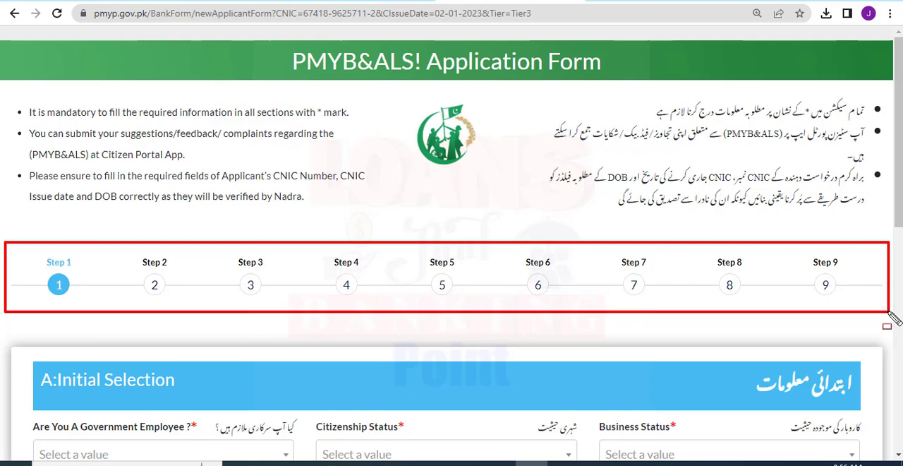
{"action": "key", "text": "ctrl+z"}
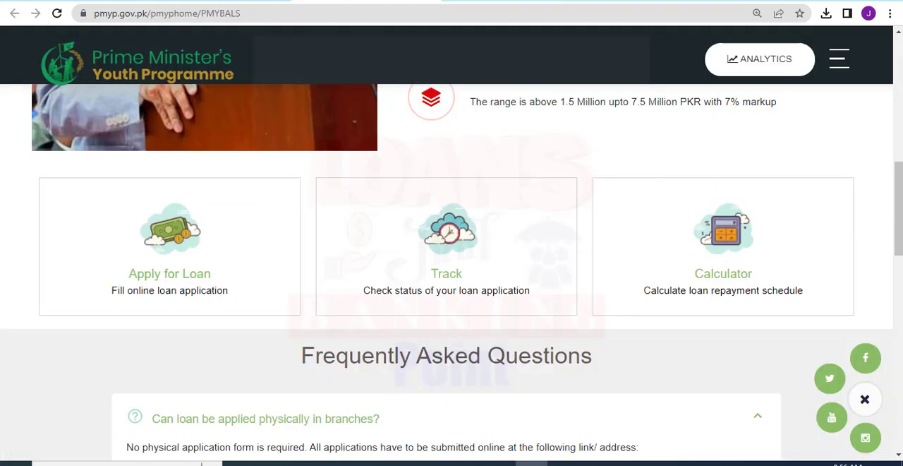
{"action": "scroll", "coordinate": [823, 261], "scroll_direction": "up", "scroll_amount": 6}
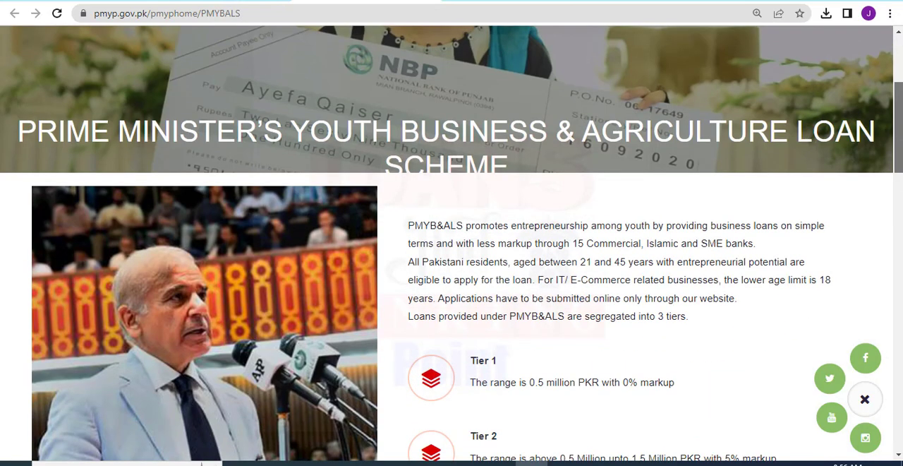
{"action": "scroll", "coordinate": [292, 247], "scroll_direction": "down", "scroll_amount": 1}
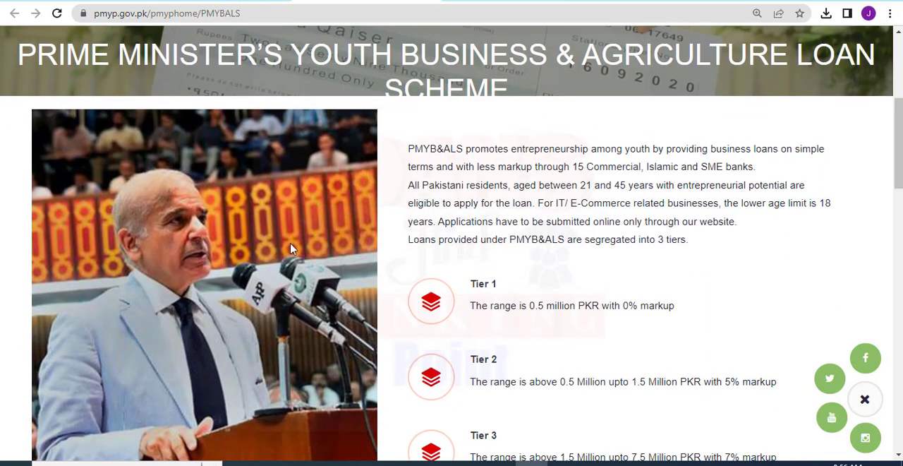